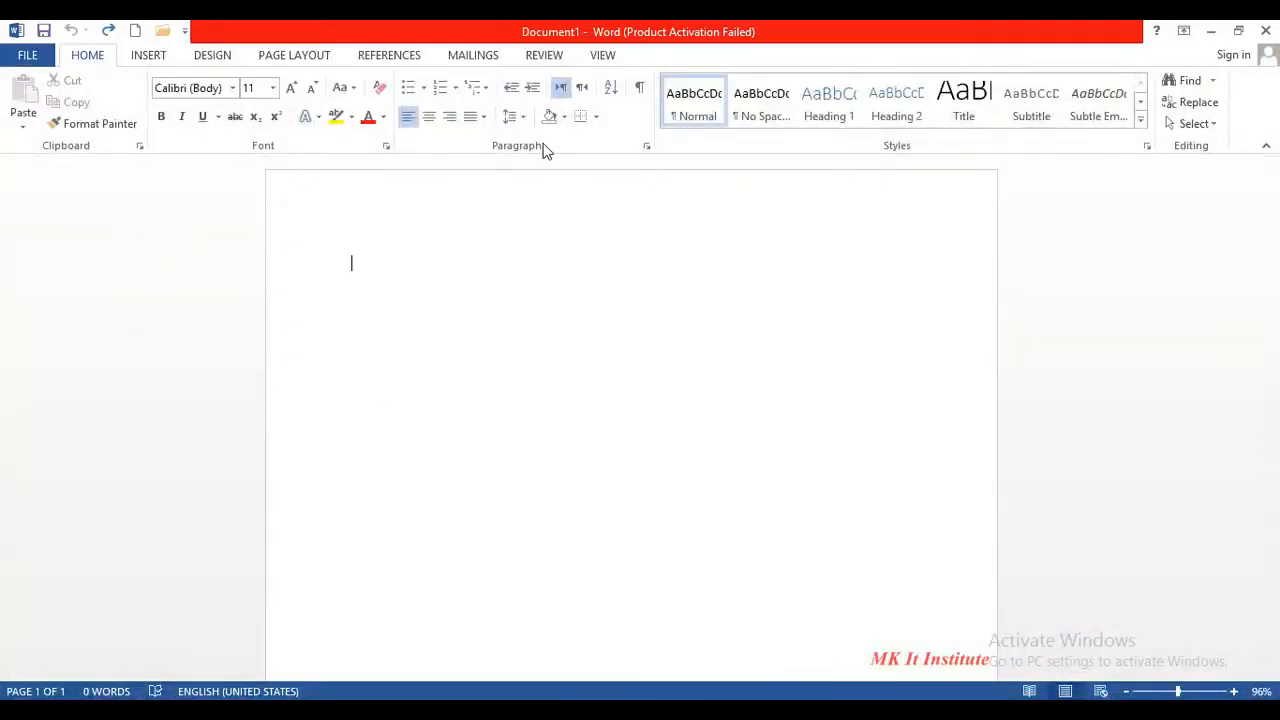
# - Show the INSERT ribbon commands in the blank Document1
pyautogui.click(150, 56)
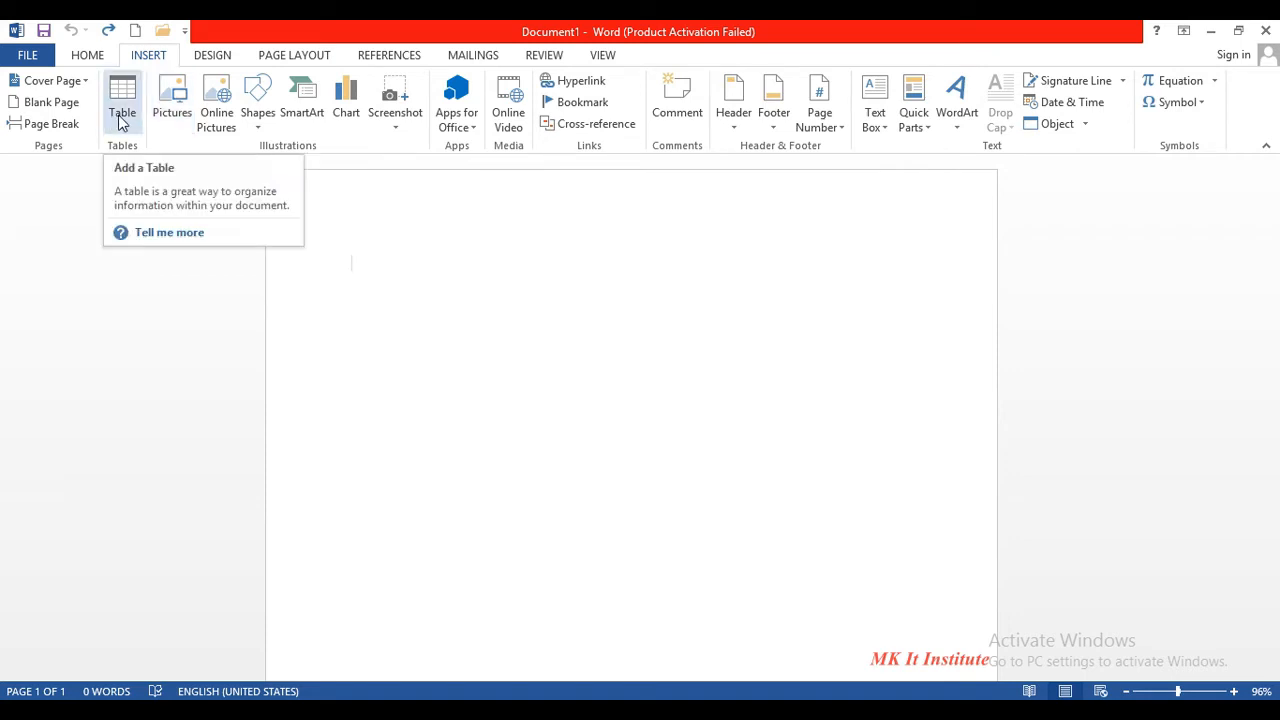
# - Insert the picture 'cute little girl images' from New folder onto the page
pyautogui.click(179, 104)
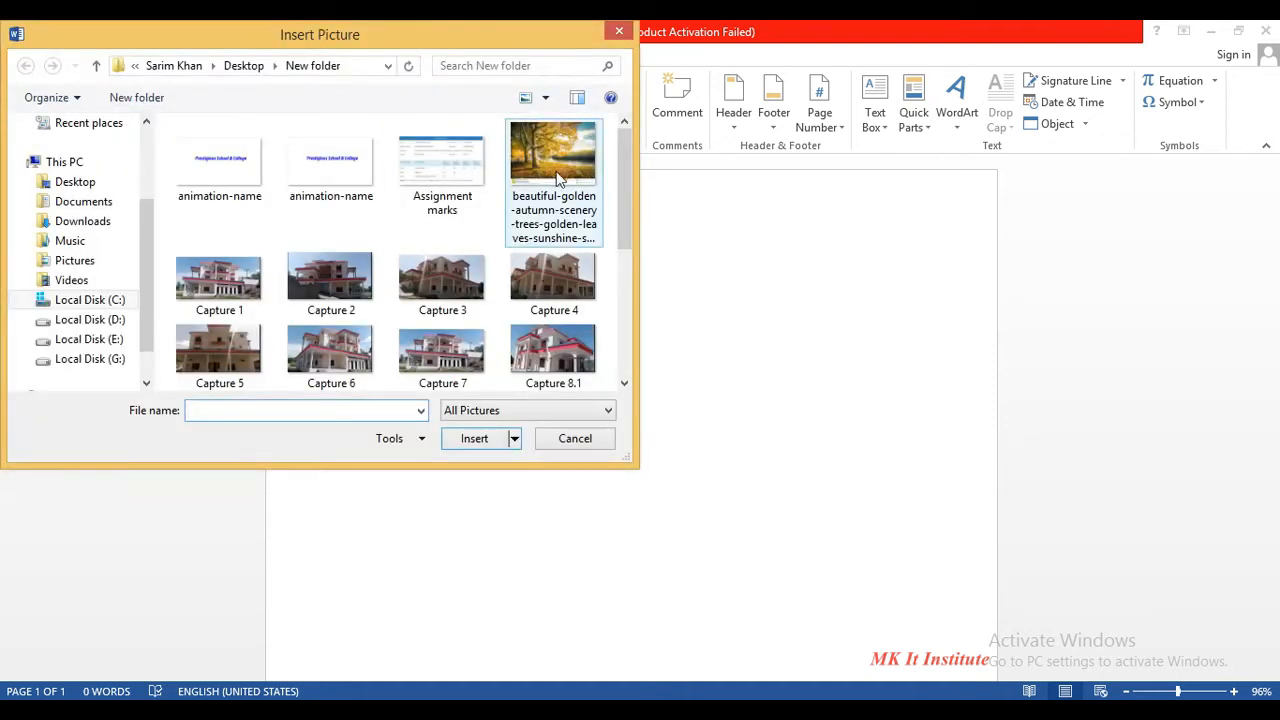
pyautogui.moveTo(629, 200); pyautogui.dragTo(637, 303)
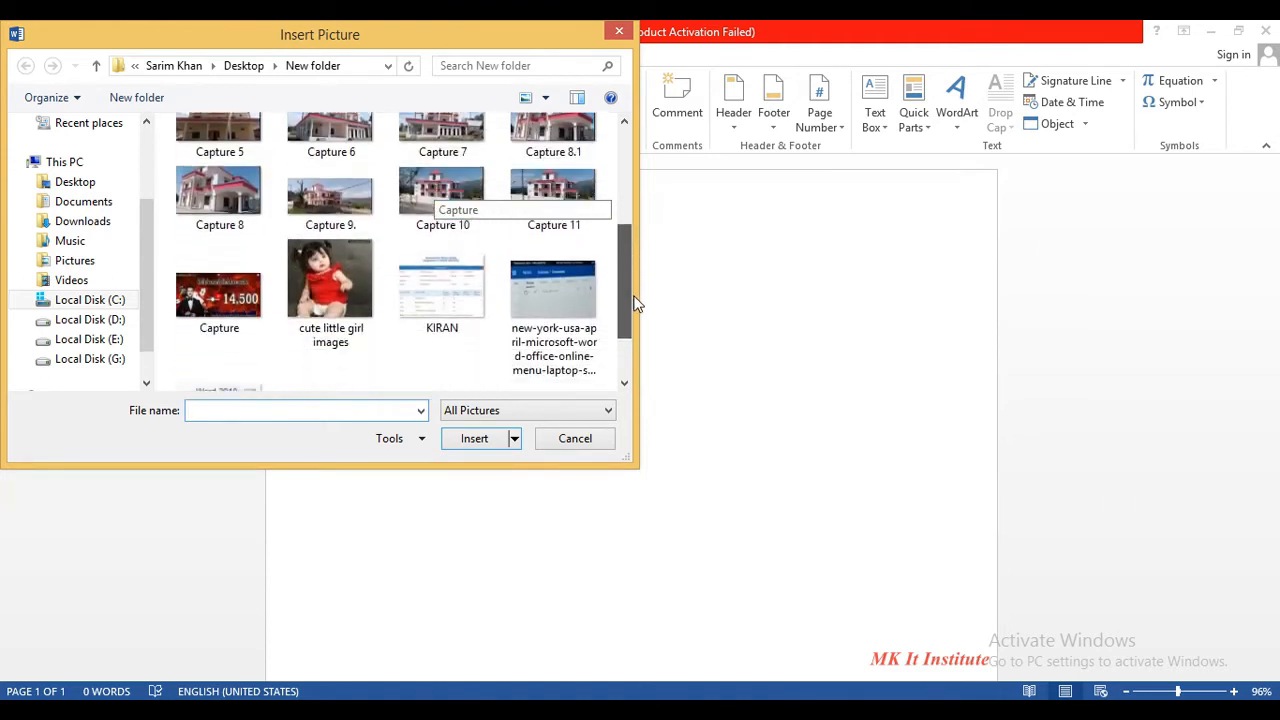
pyautogui.click(316, 297)
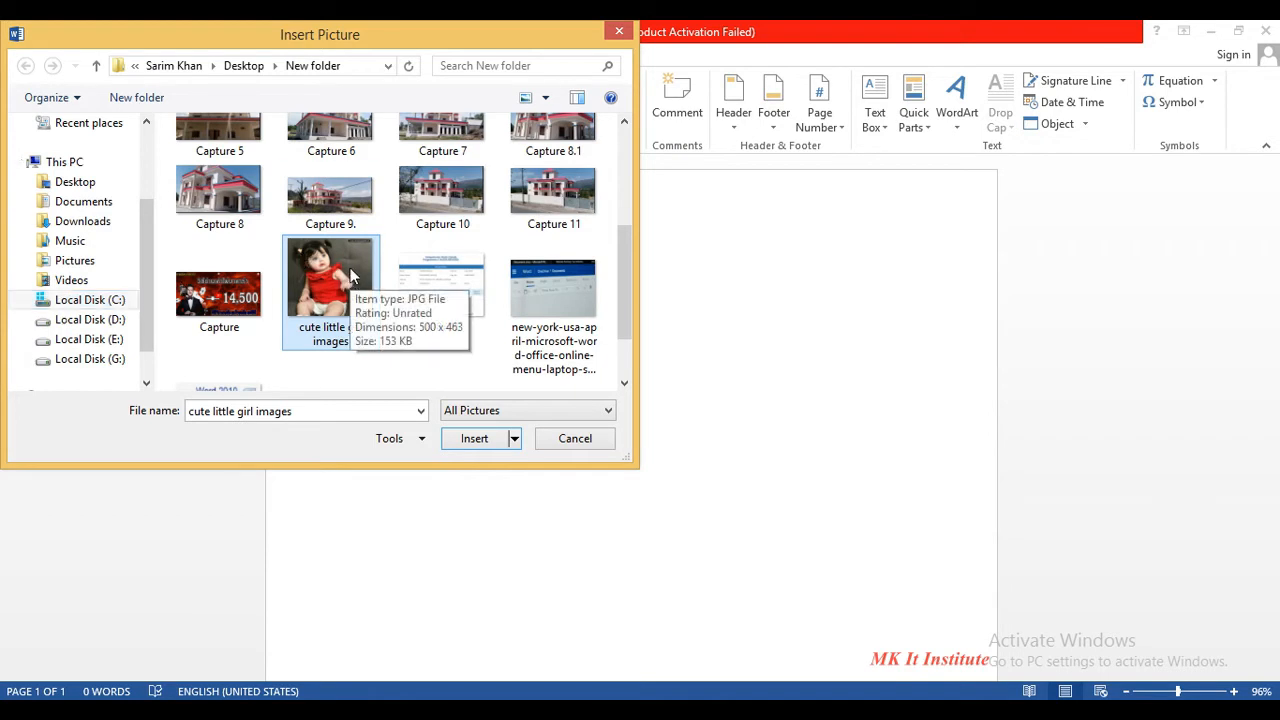
pyautogui.click(474, 437)
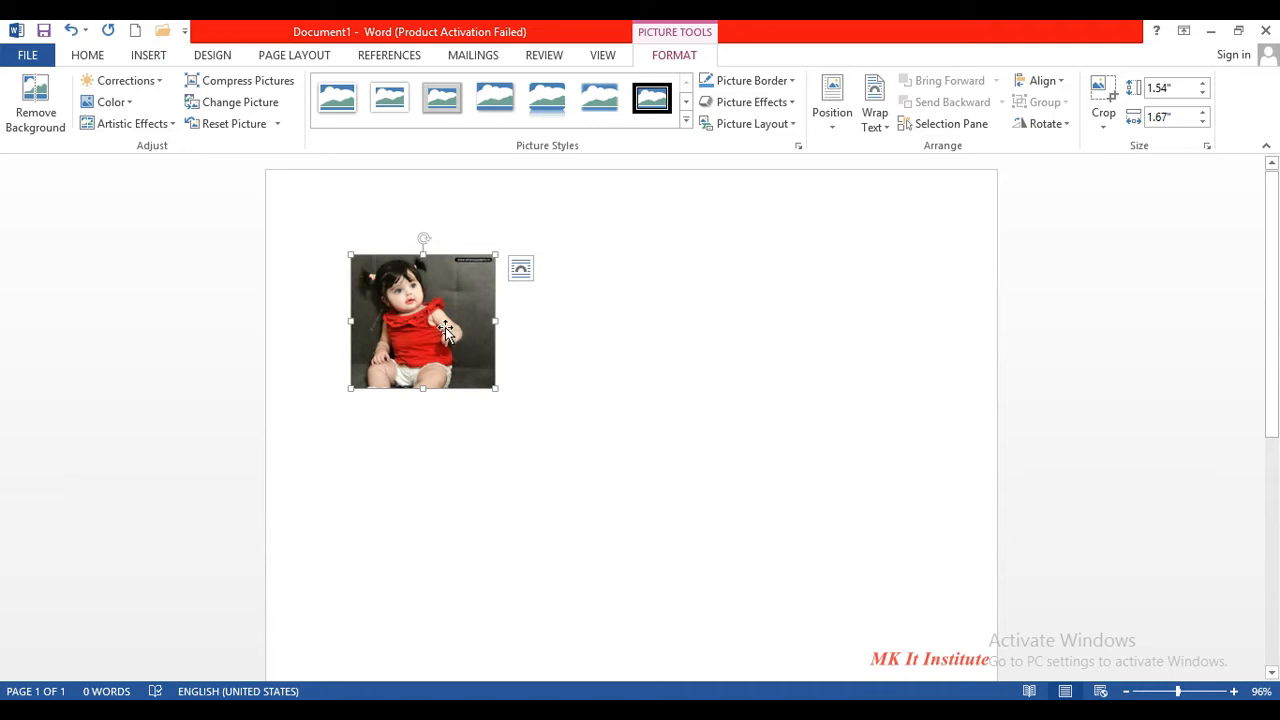
# - Enlarge the photo from its corners to 3.97" by 4.28", undoing the sideways stretch
pyautogui.moveTo(496, 389); pyautogui.dragTo(689, 503)
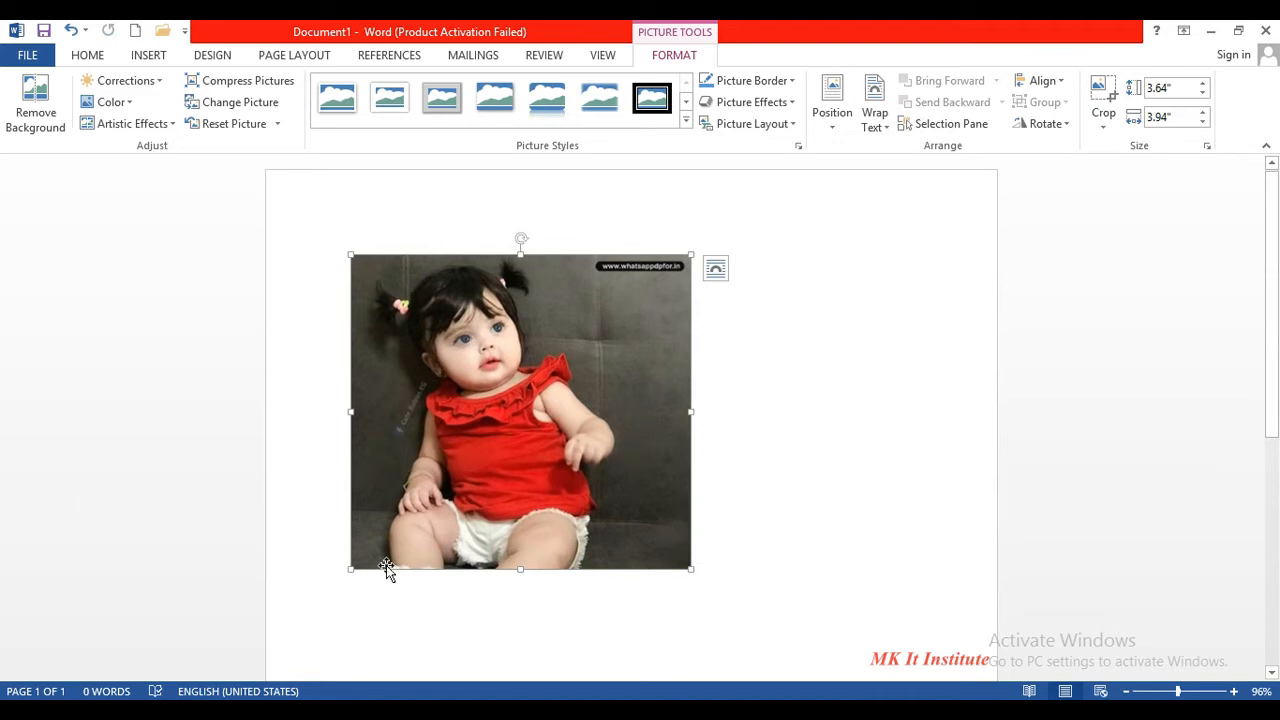
pyautogui.moveTo(351, 570); pyautogui.dragTo(338, 599)
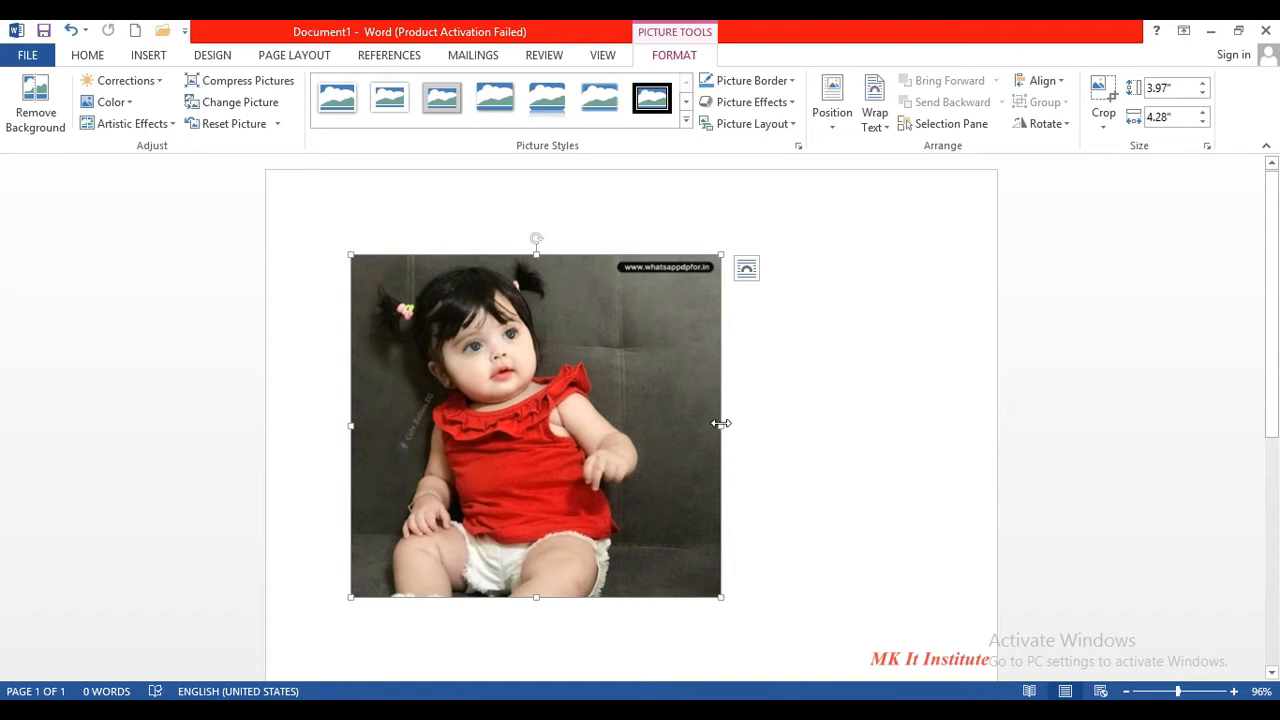
pyautogui.moveTo(721, 424); pyautogui.dragTo(911, 437)
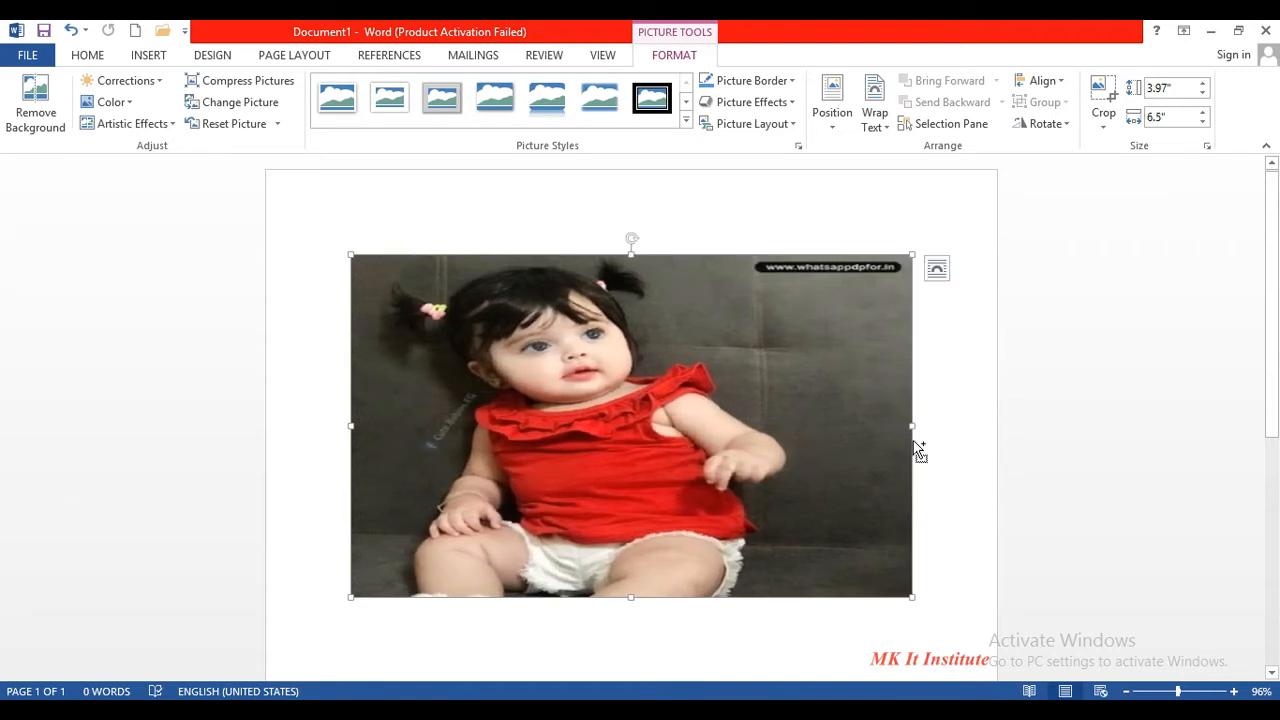
pyautogui.hotkey('ctrl', 'z')
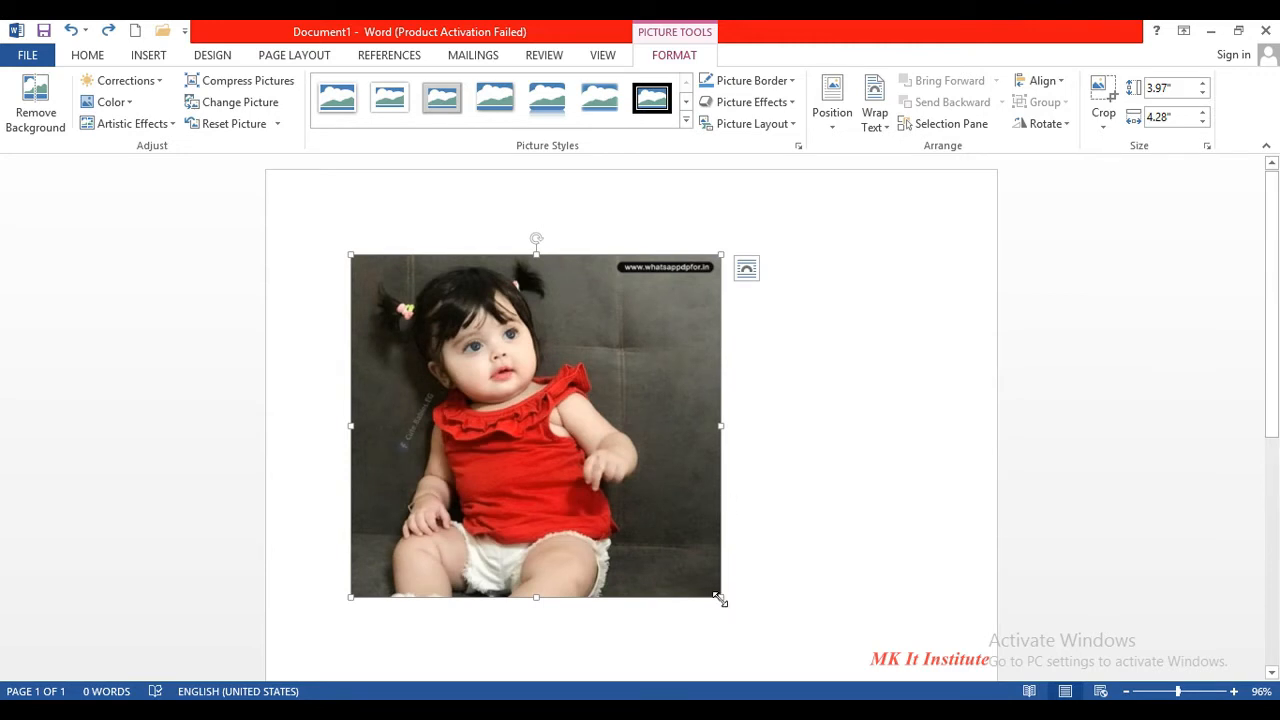
# - Try dragging the photo around the page, leaving it in its original place
pyautogui.moveTo(590, 455); pyautogui.dragTo(788, 332)
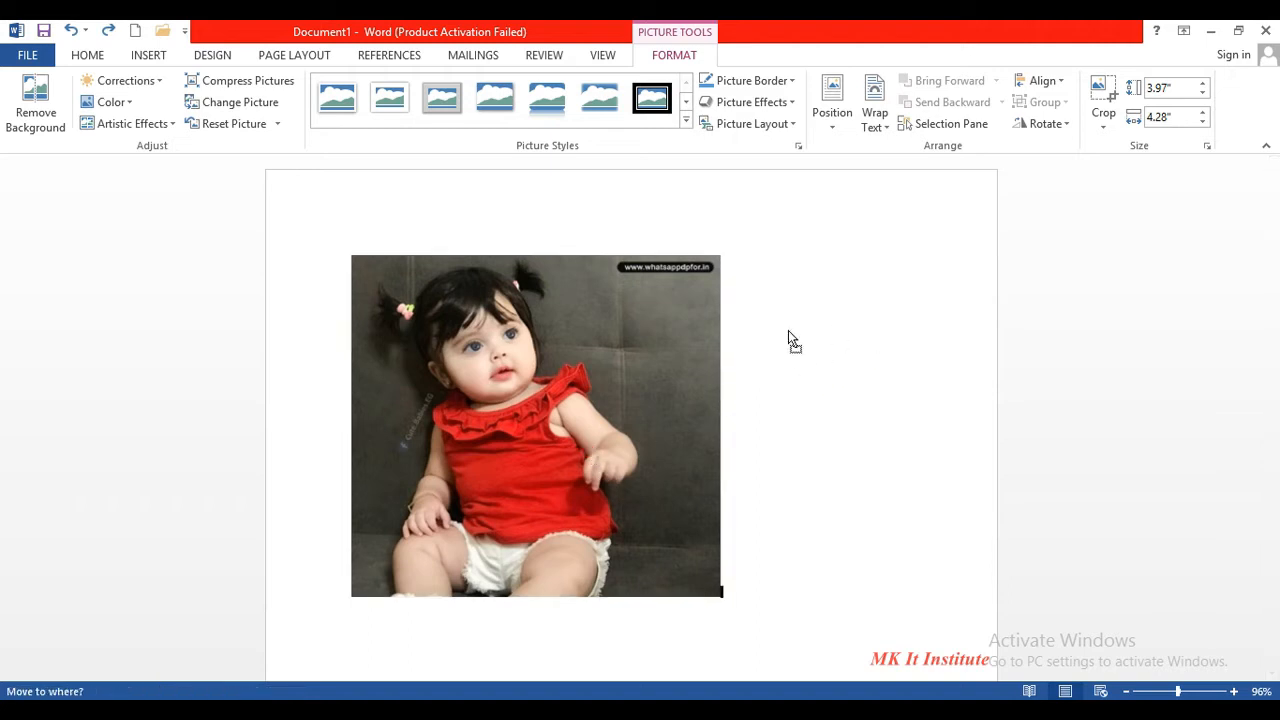
pyautogui.moveTo(614, 395); pyautogui.dragTo(614, 395)
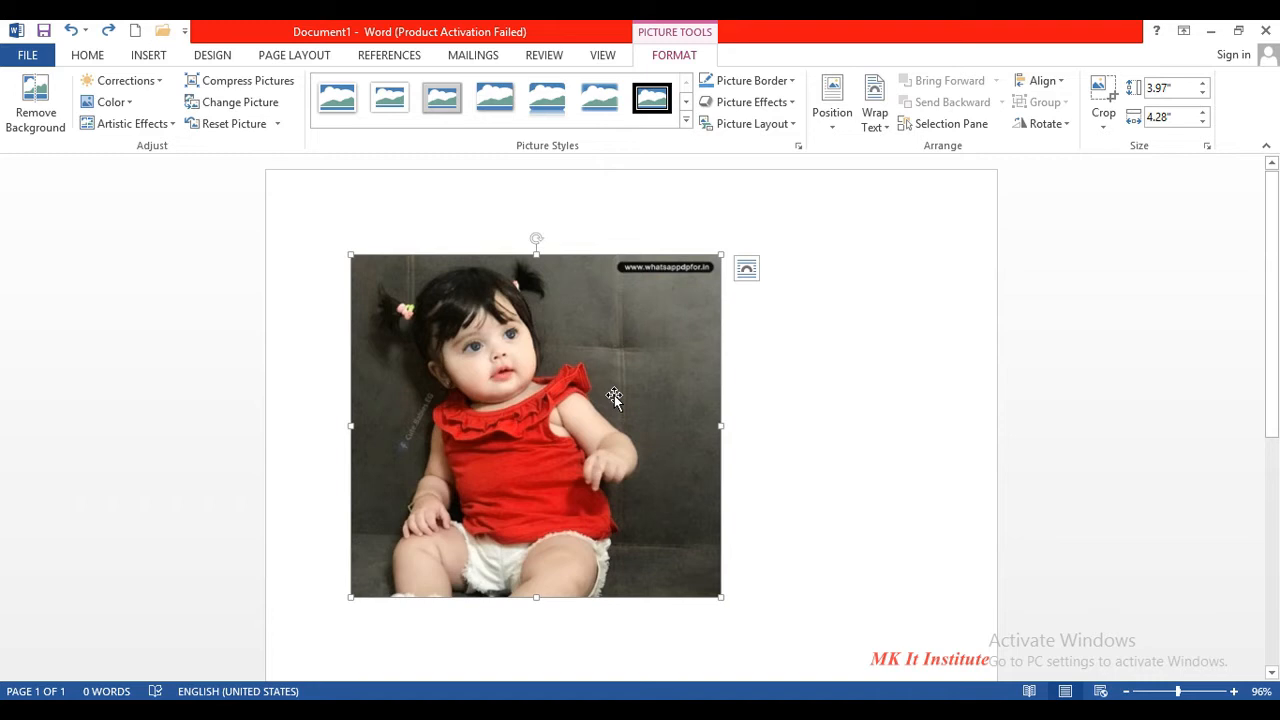
pyautogui.moveTo(556, 393); pyautogui.dragTo(523, 422)
pyautogui.moveTo(899, 397); pyautogui.dragTo(695, 418)
# - Set the photo's text wrapping to Square and nudge it up the page
pyautogui.click(874, 118)
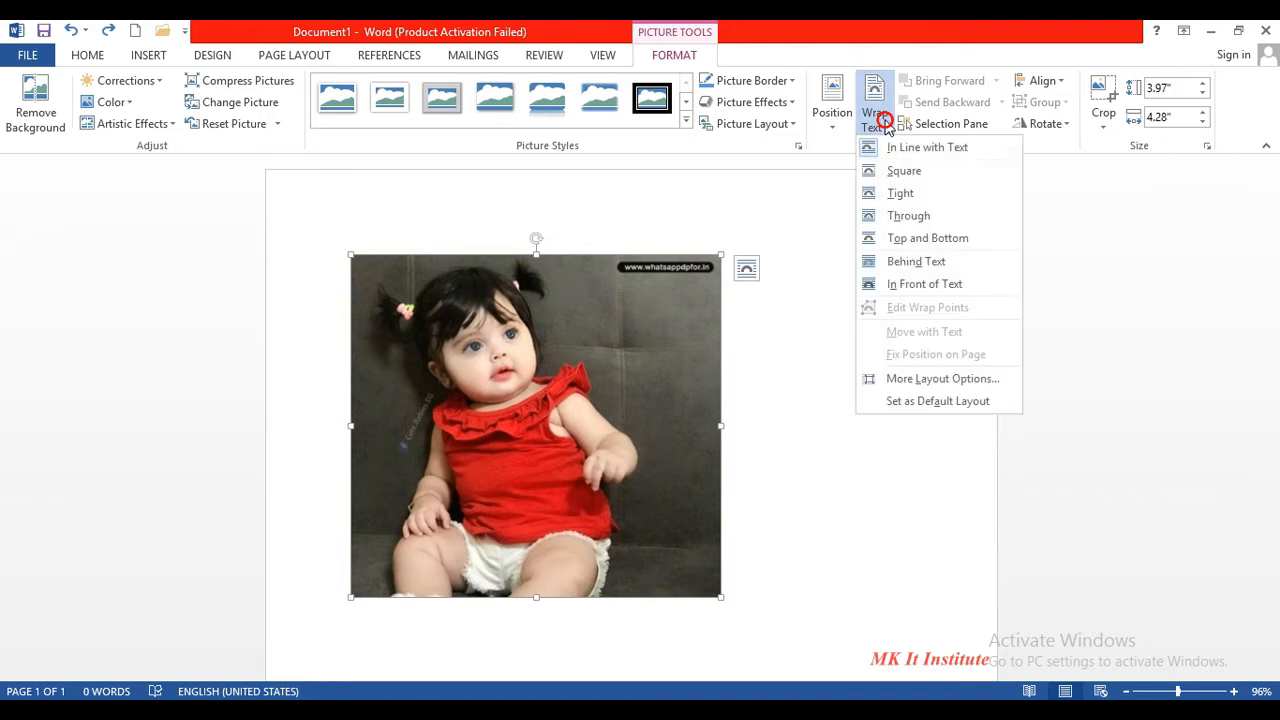
pyautogui.click(897, 172)
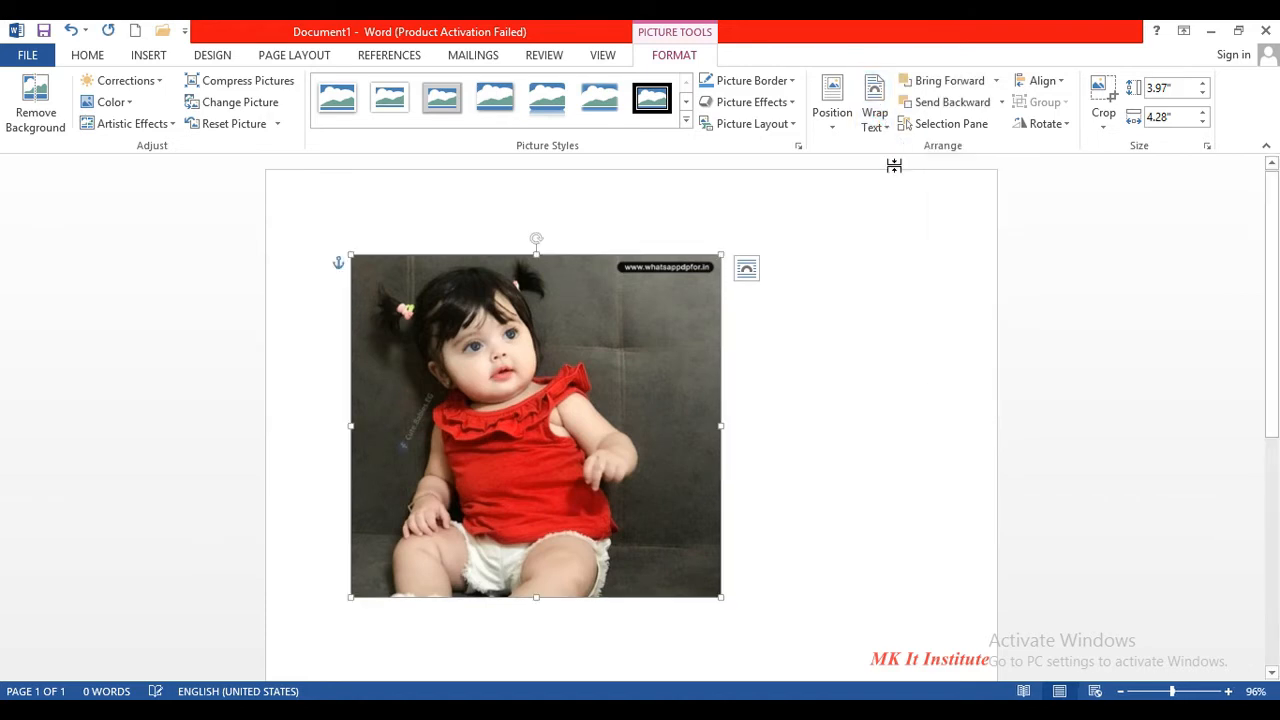
pyautogui.moveTo(549, 354); pyautogui.dragTo(571, 255)
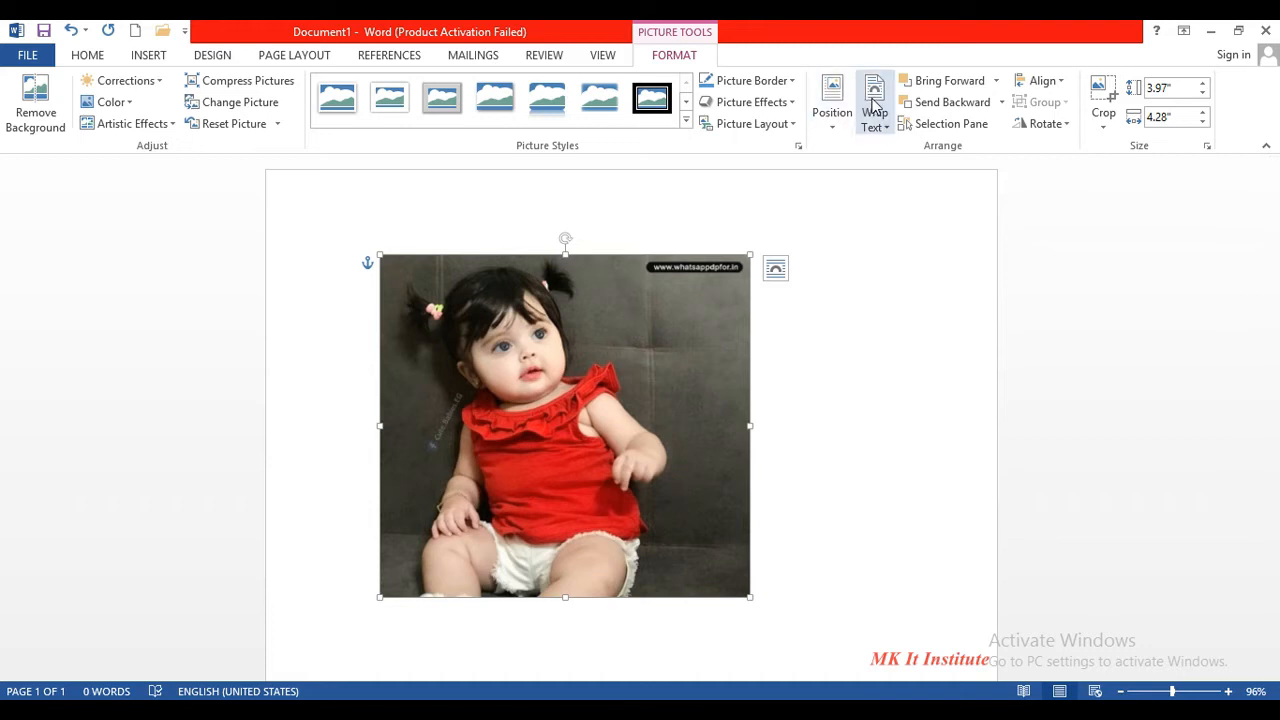
# - Confirm Square wrapping in Layout Options and move the photo right toward the page centre
pyautogui.click(776, 272)
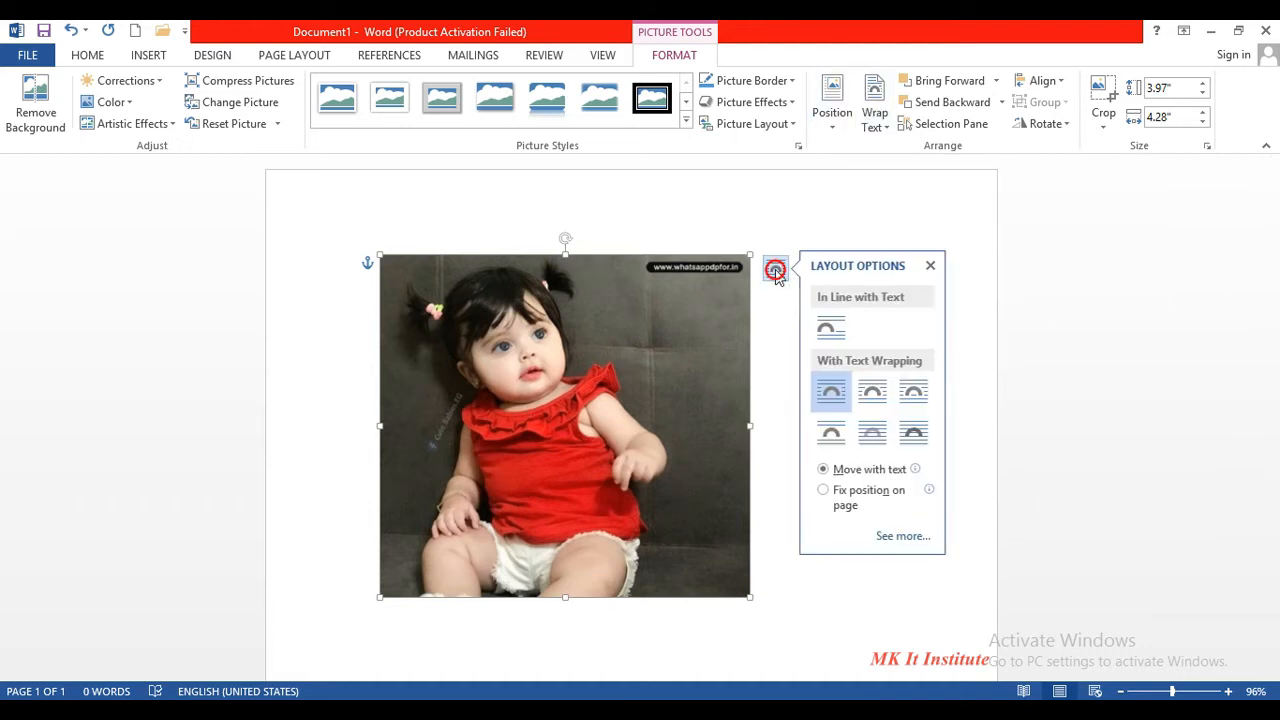
pyautogui.click(834, 408)
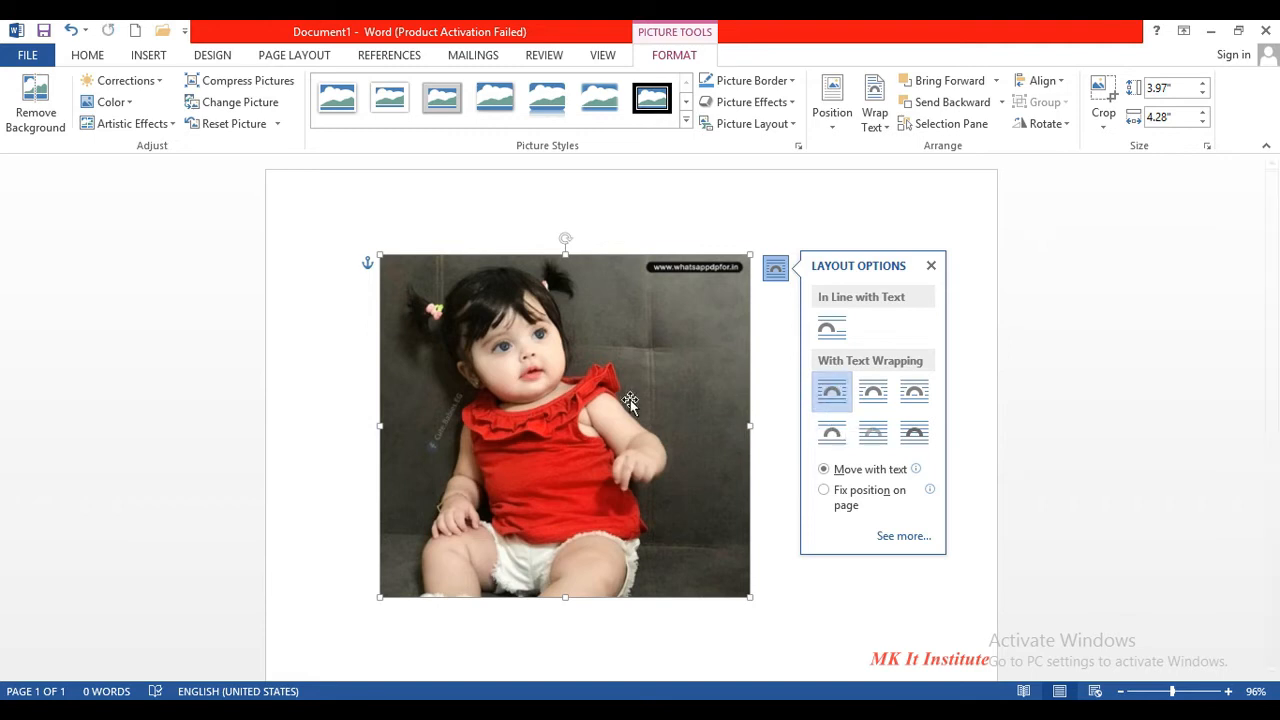
pyautogui.moveTo(626, 404); pyautogui.dragTo(760, 392)
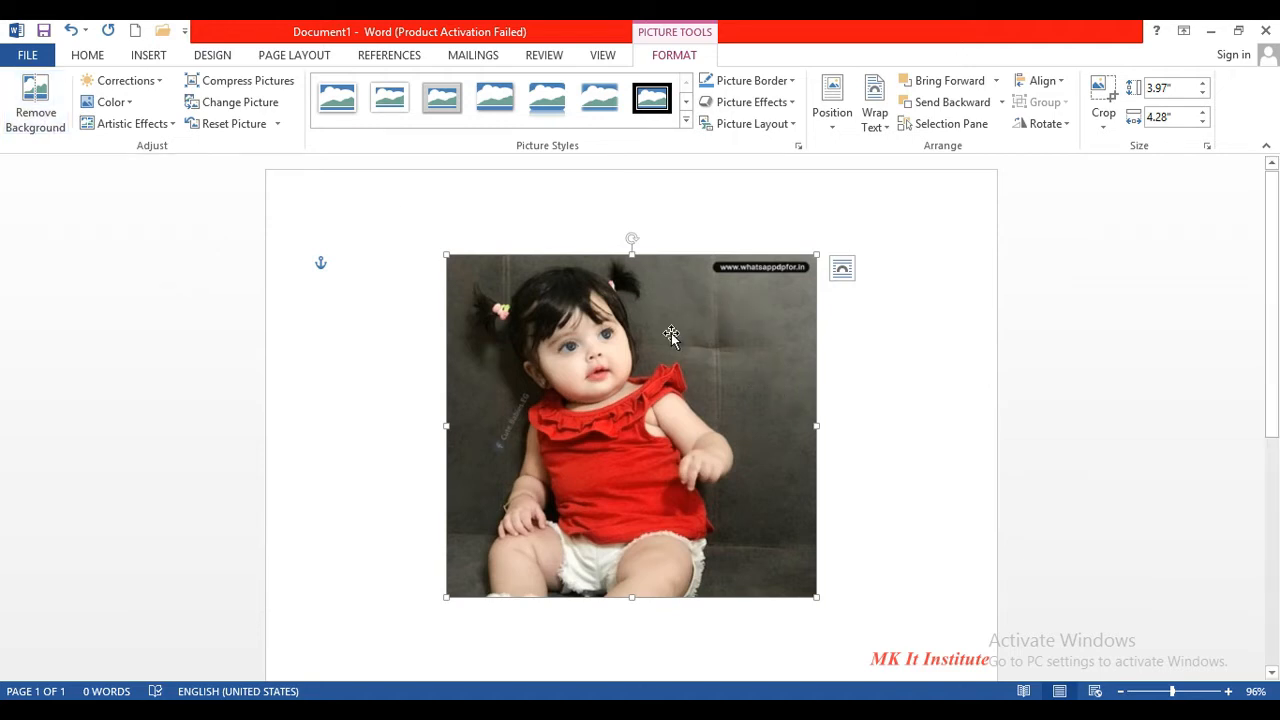
pyautogui.click(45, 124)
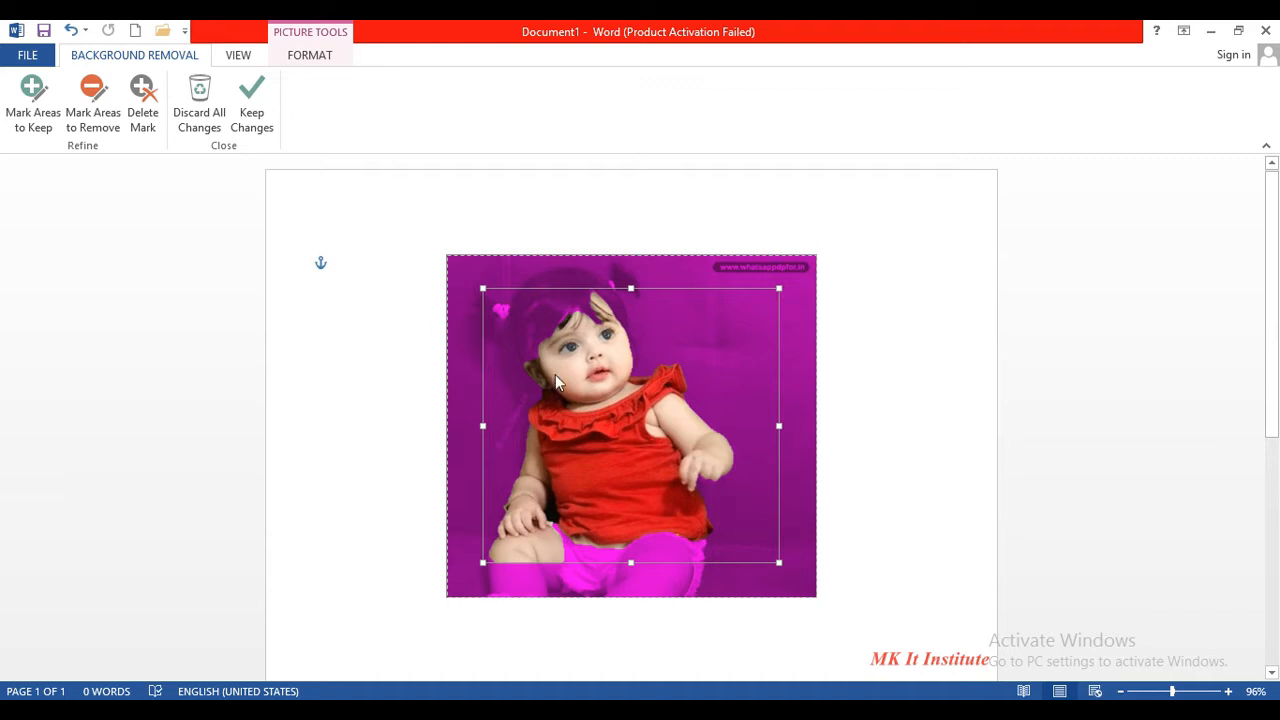
pyautogui.click(251, 118)
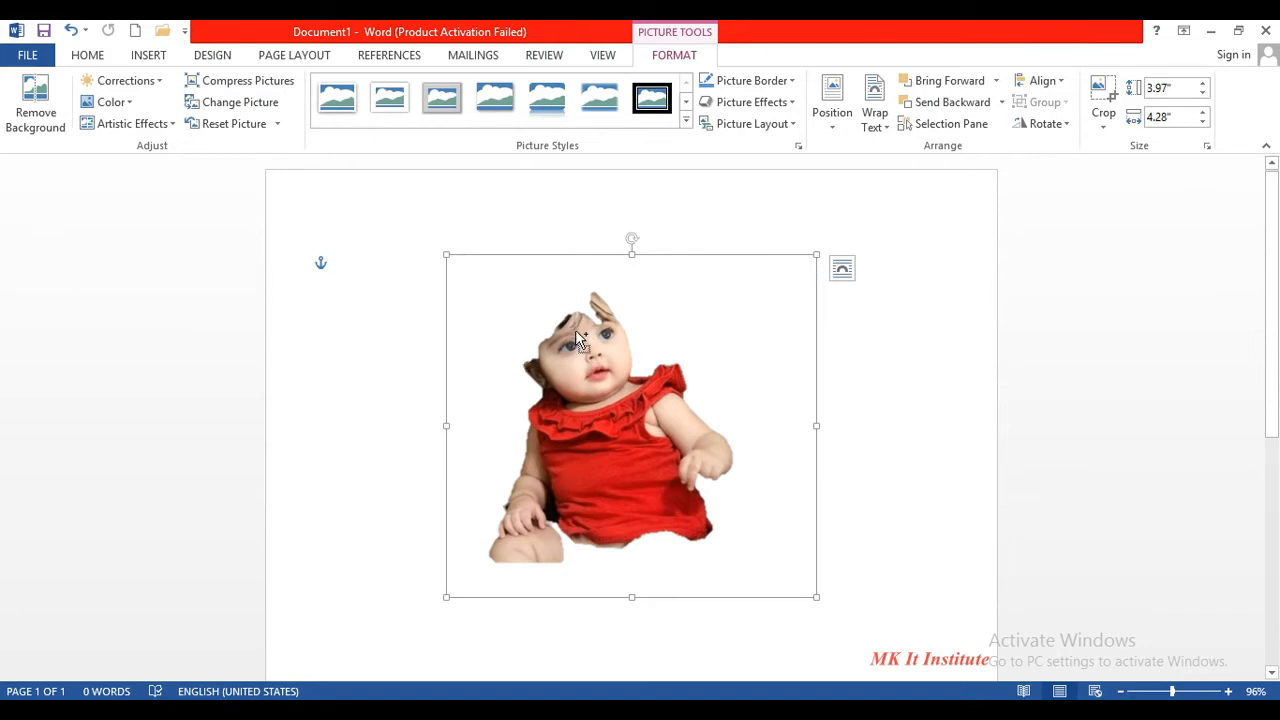
pyautogui.hotkey('ctrl', 'z')
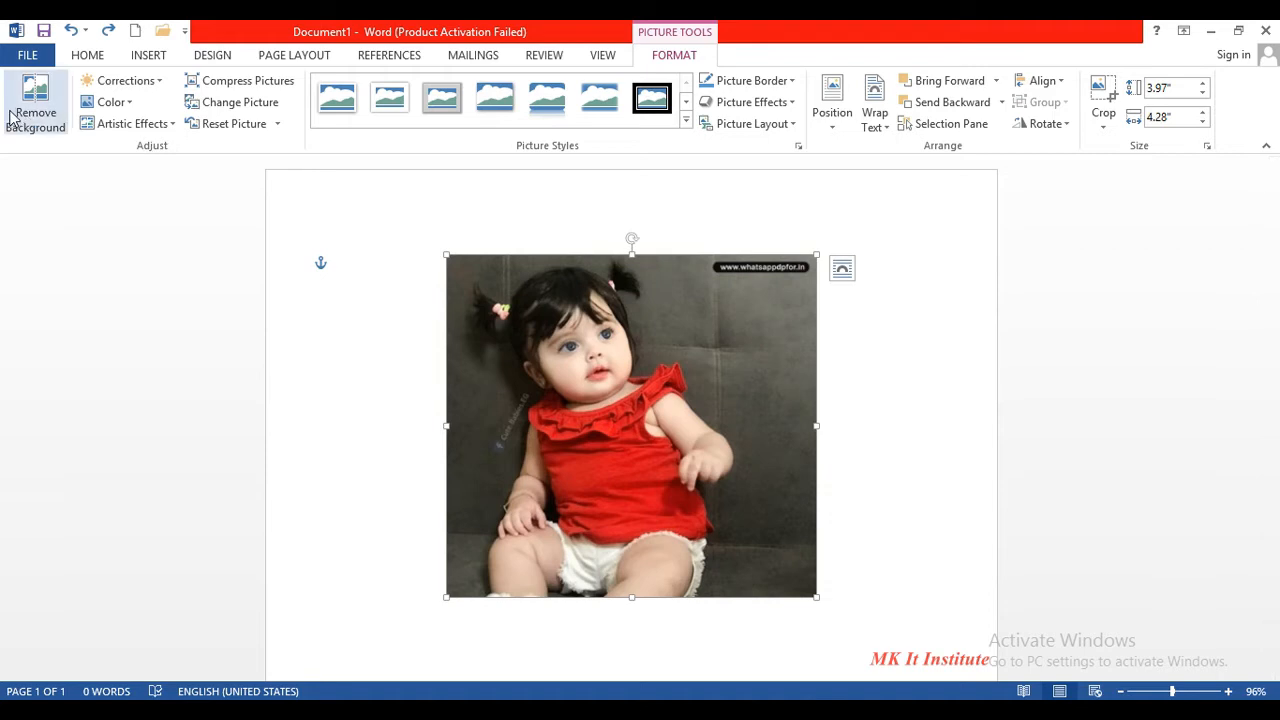
# - Start Remove Background and mark the girl's hair and pink hair clip as areas to keep
pyautogui.click(32, 118)
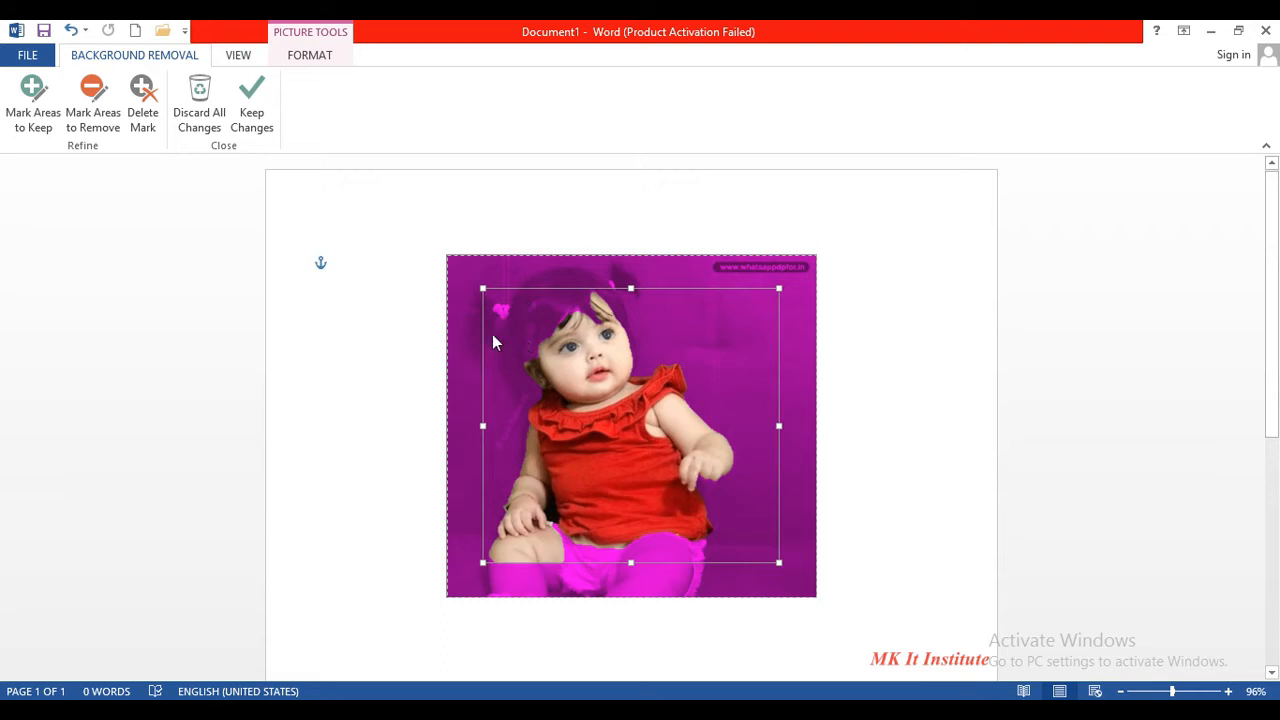
pyautogui.click(45, 130)
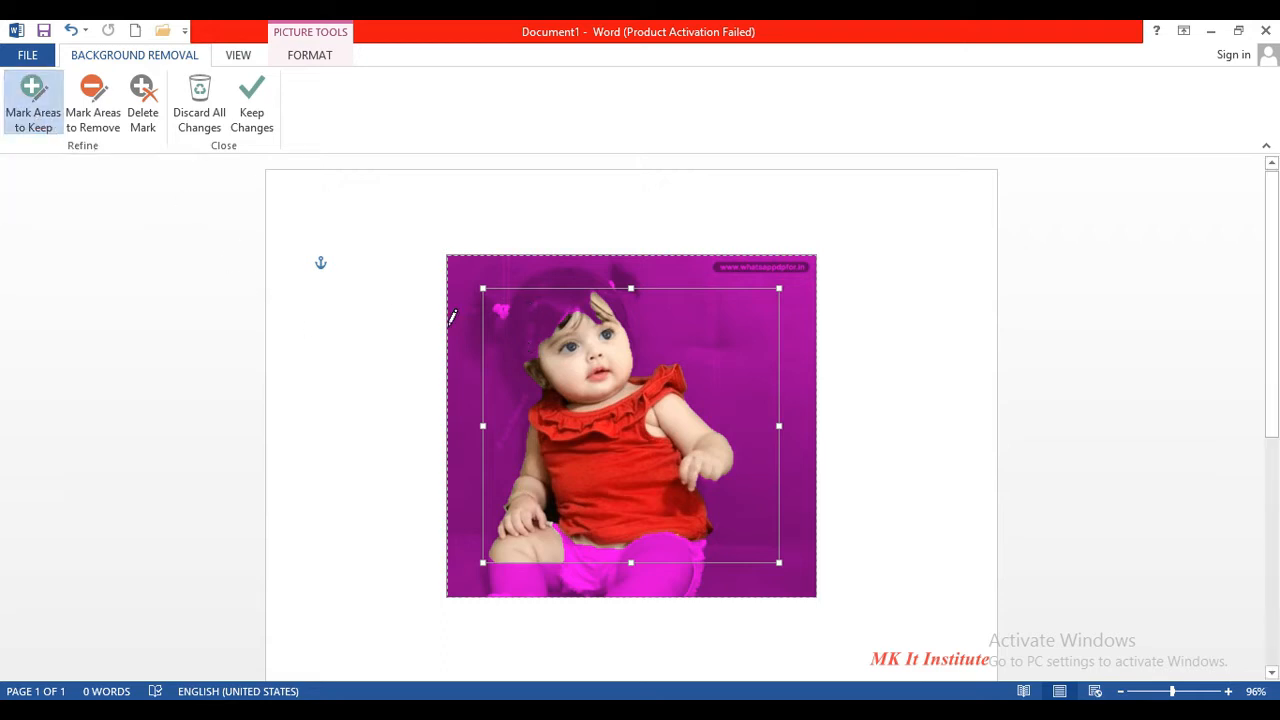
pyautogui.moveTo(580, 292); pyautogui.dragTo(530, 324)
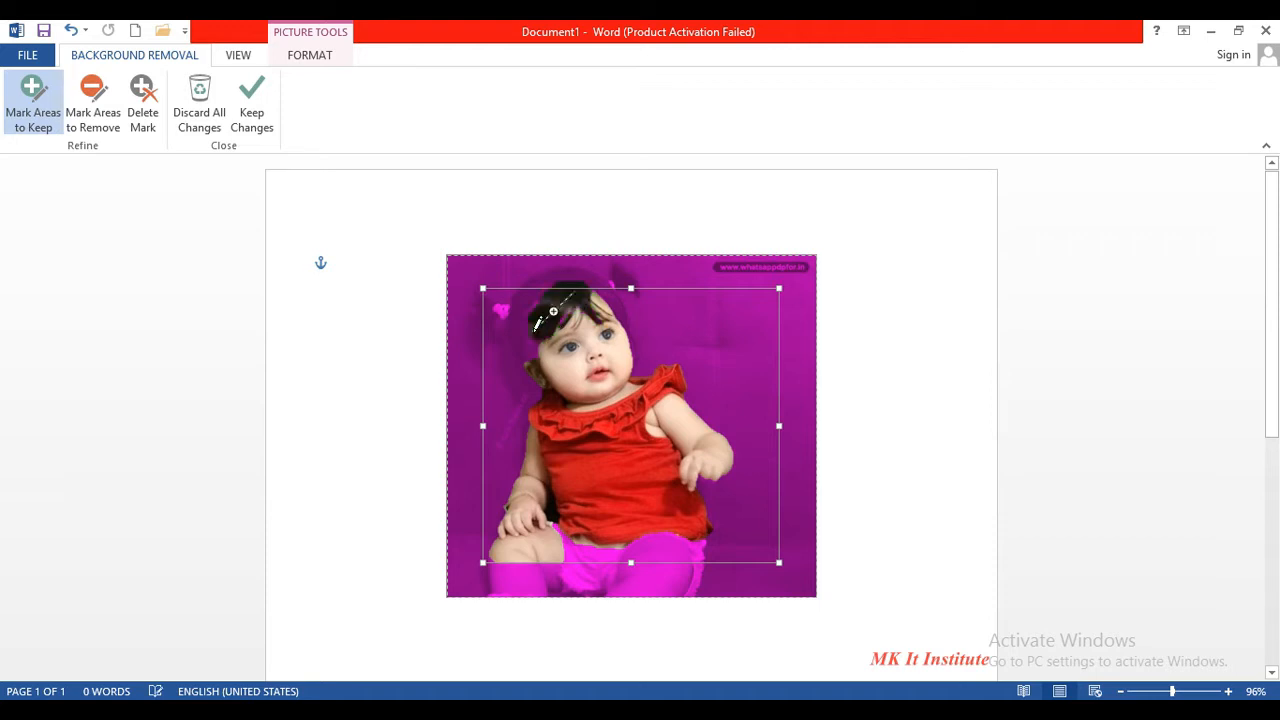
pyautogui.moveTo(522, 308); pyautogui.dragTo(521, 335)
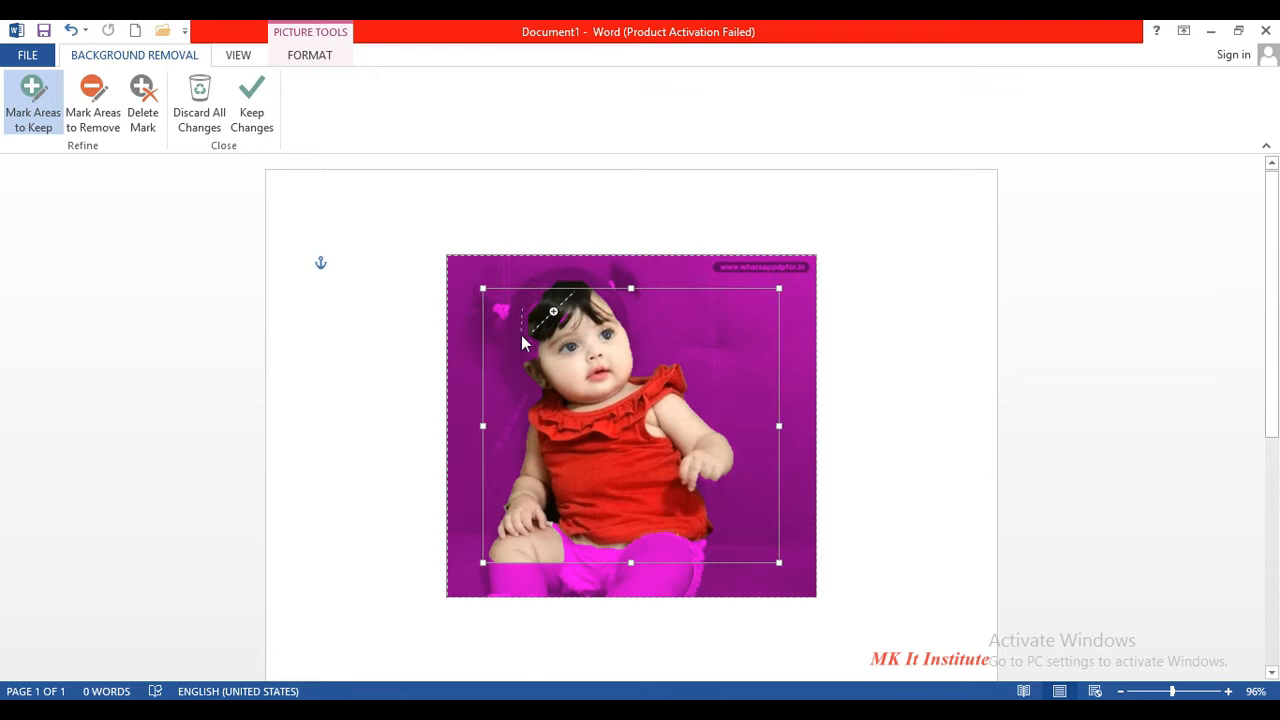
pyautogui.click(611, 298)
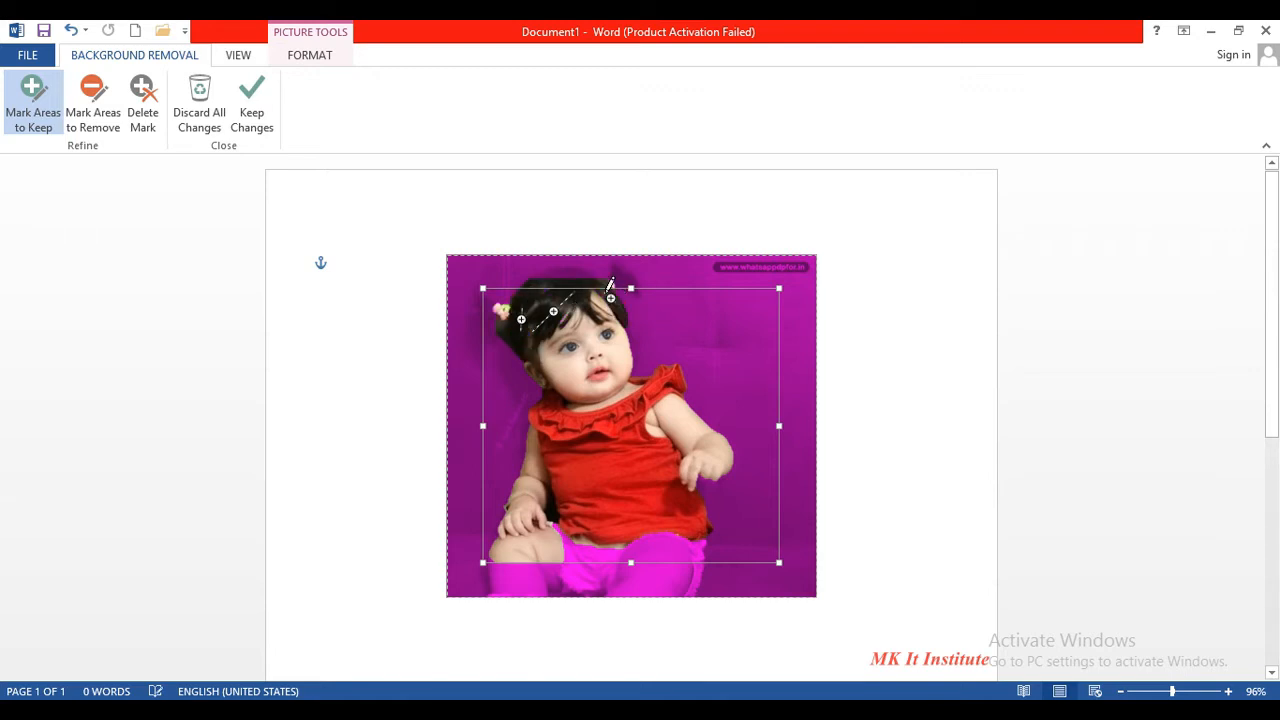
pyautogui.click(497, 307)
pyautogui.moveTo(779, 292); pyautogui.dragTo(779, 272)
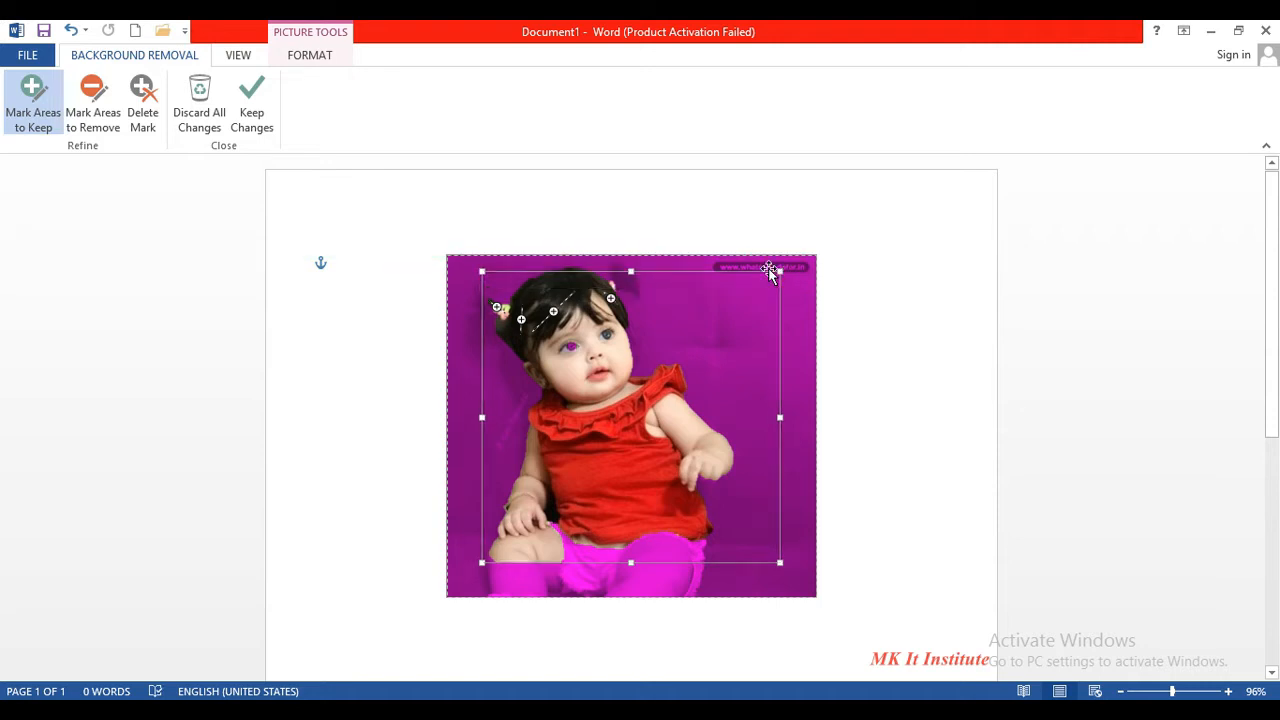
pyautogui.click(625, 285)
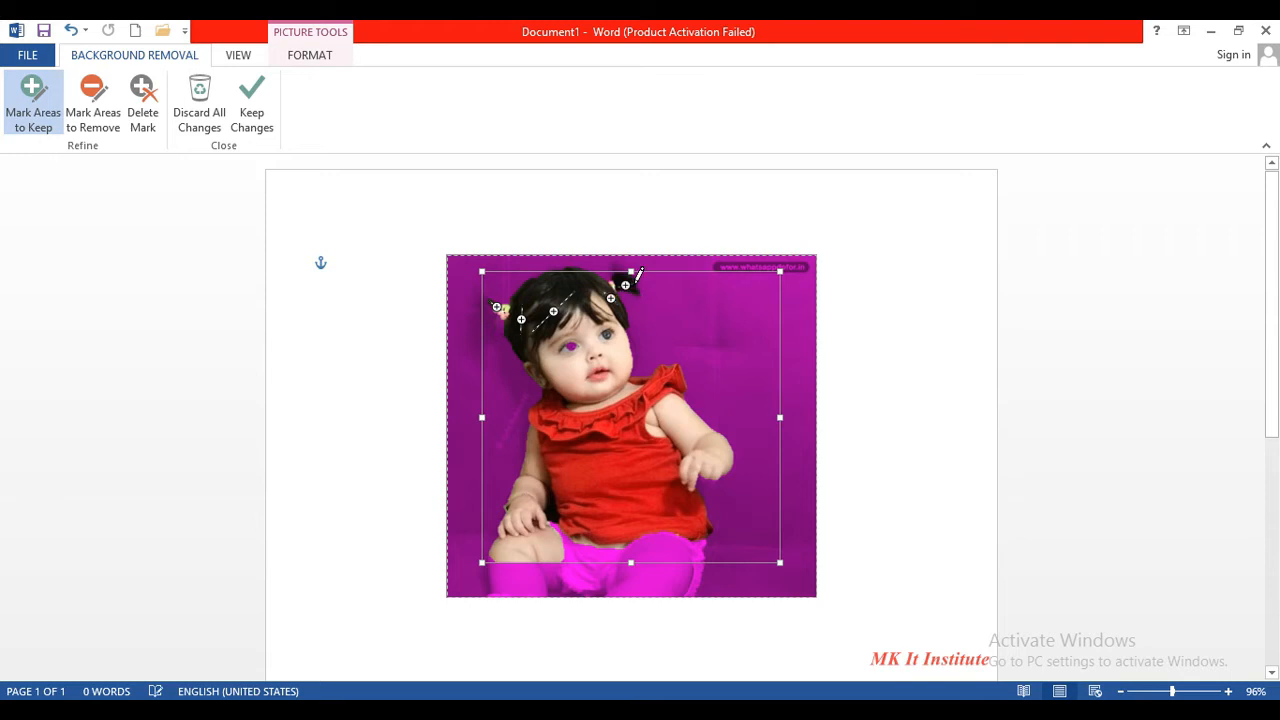
# - Mark the eye area, legs, left cheek and remaining hair edges as areas to keep
pyautogui.click(570, 349)
pyautogui.click(582, 554)
pyautogui.moveTo(603, 562); pyautogui.dragTo(676, 543)
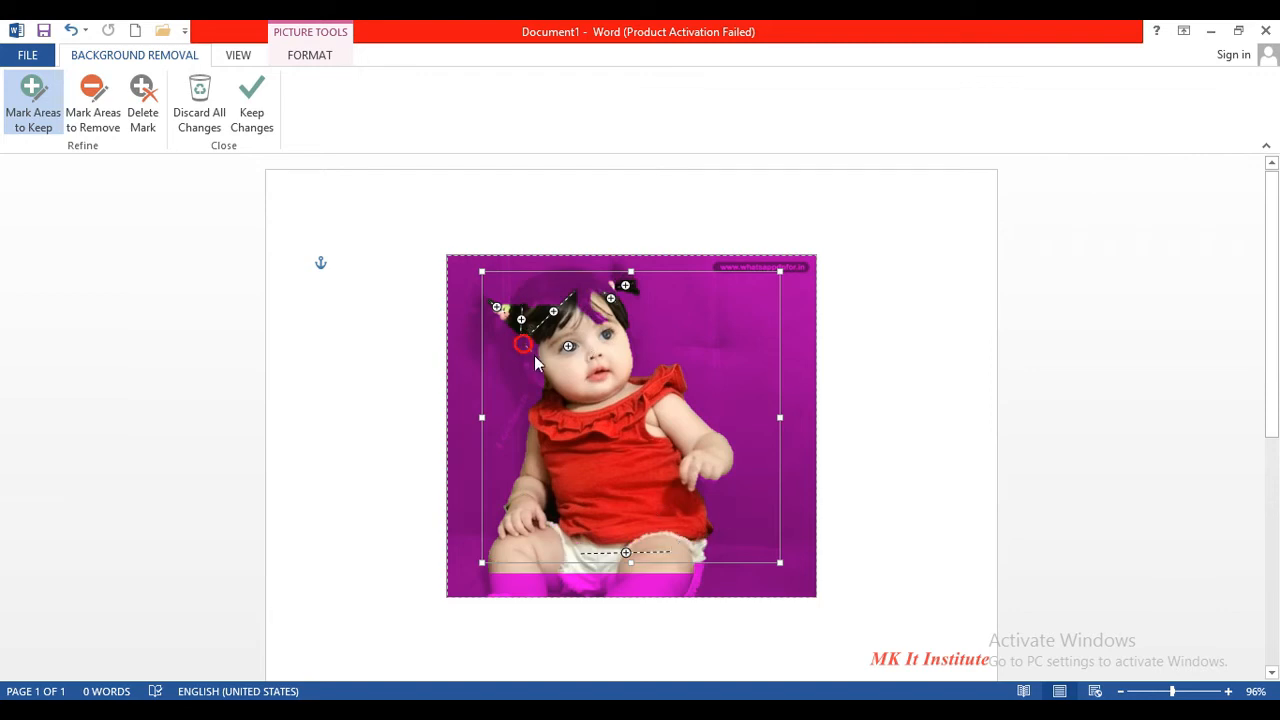
pyautogui.moveTo(536, 374); pyautogui.dragTo(536, 379)
pyautogui.moveTo(510, 358); pyautogui.dragTo(522, 376)
pyautogui.moveTo(544, 291)
pyautogui.mouseDown()
pyautogui.moveTo(590, 290)
pyautogui.moveTo(593, 276)
pyautogui.mouseUp()
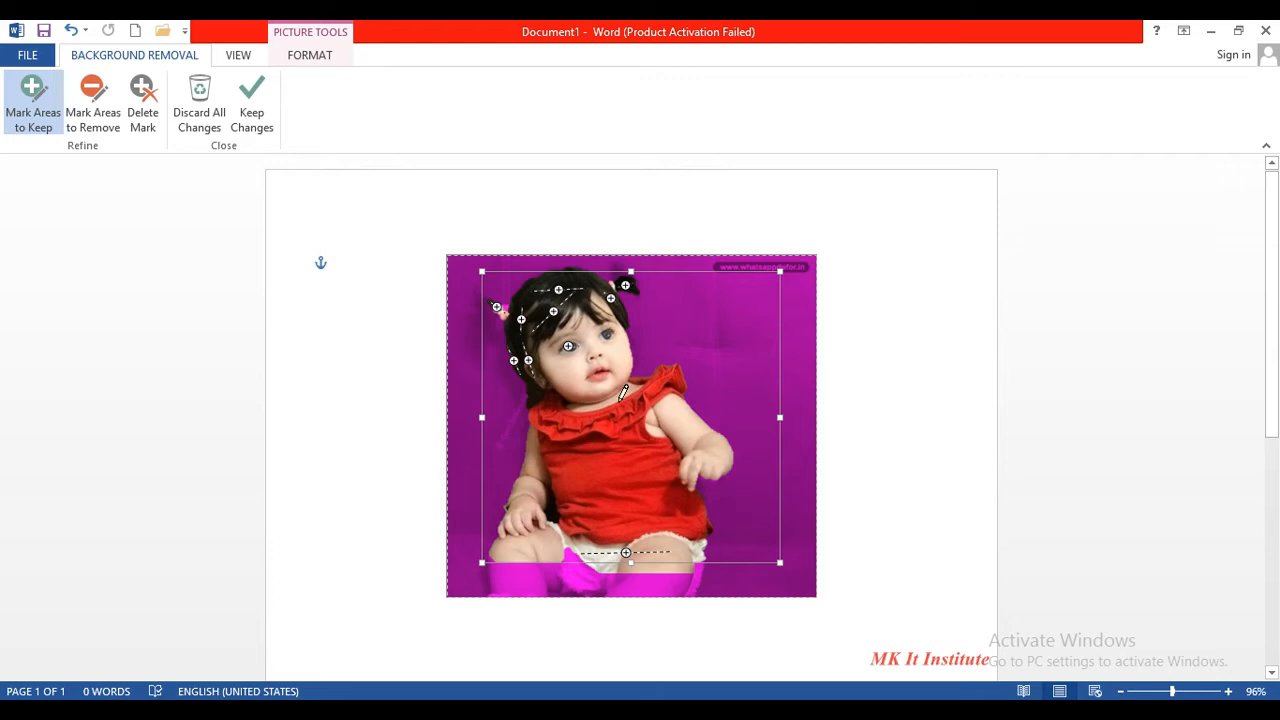
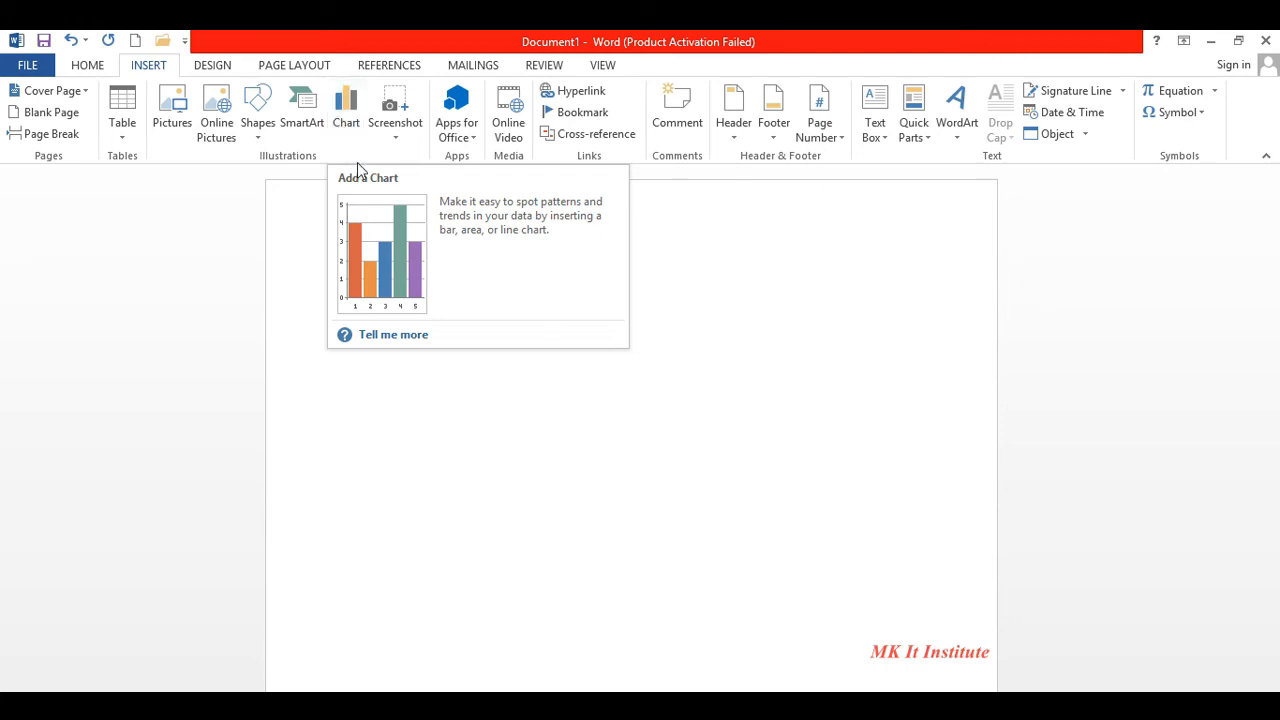
# - Place the insertion point on the empty page of the blank document
pyautogui.click(352, 140)
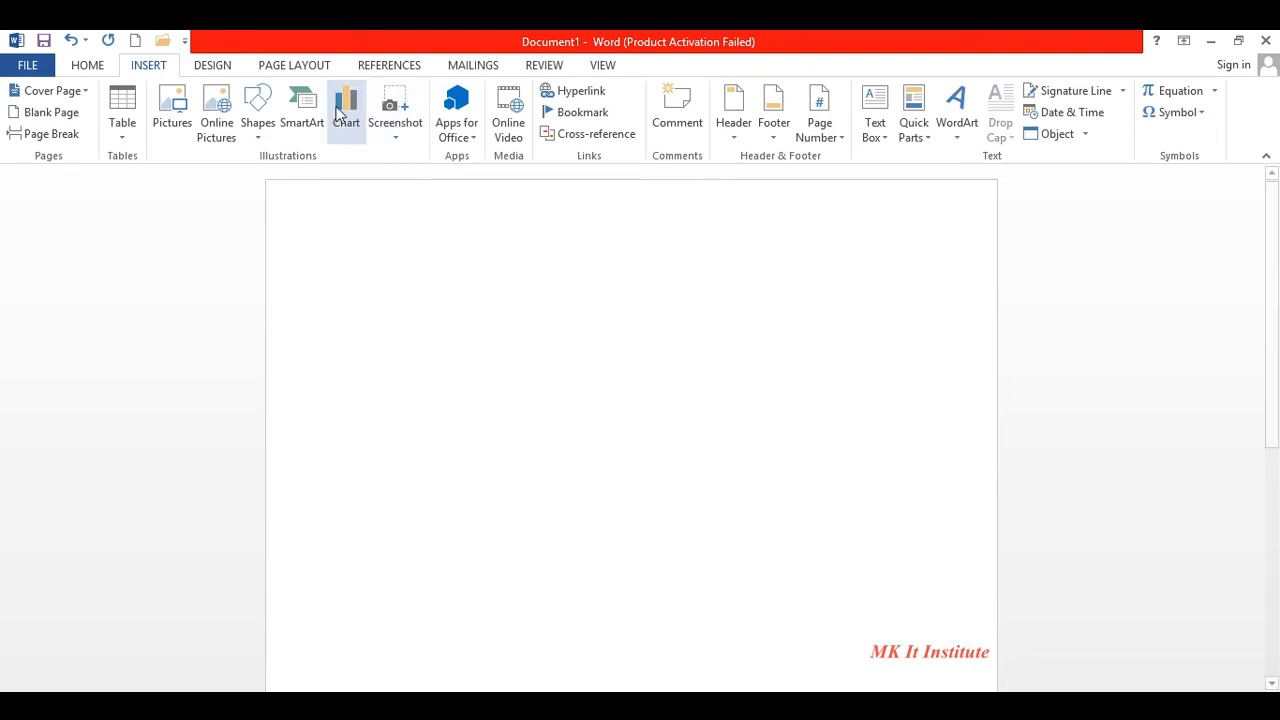
# - Insert a Stacked Column chart with its default sample data
pyautogui.click(337, 108)
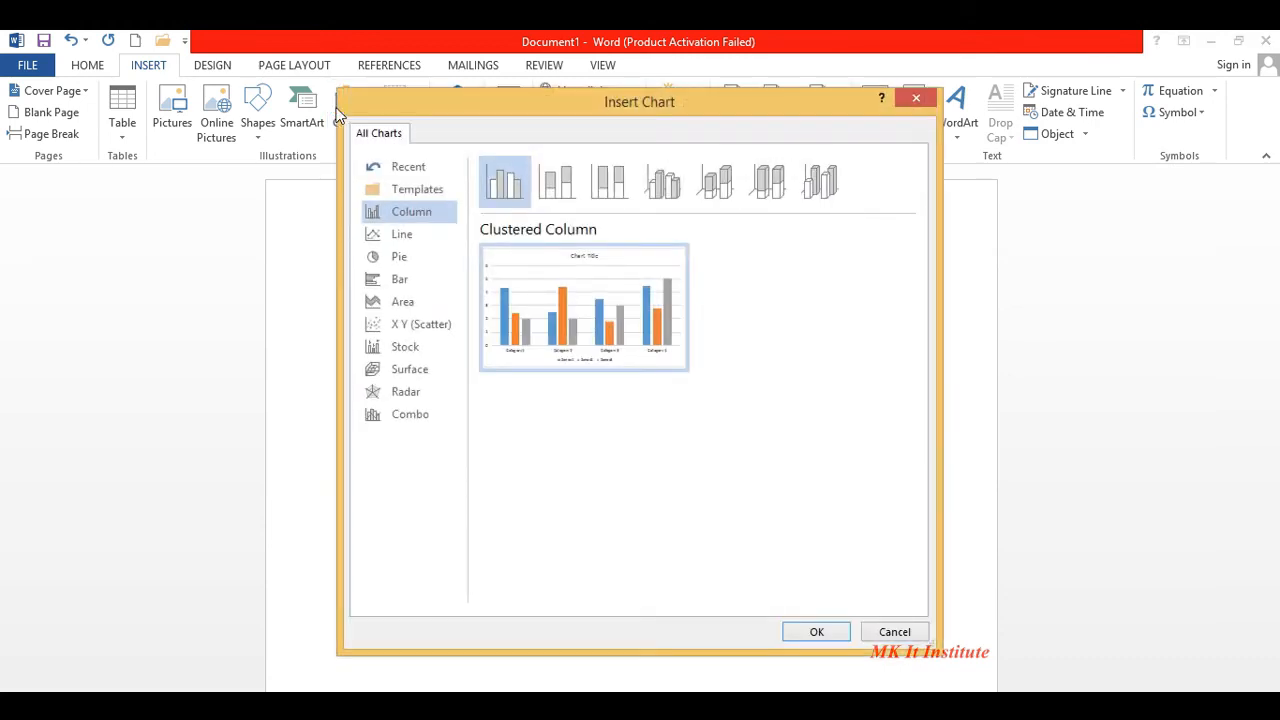
pyautogui.click(565, 190)
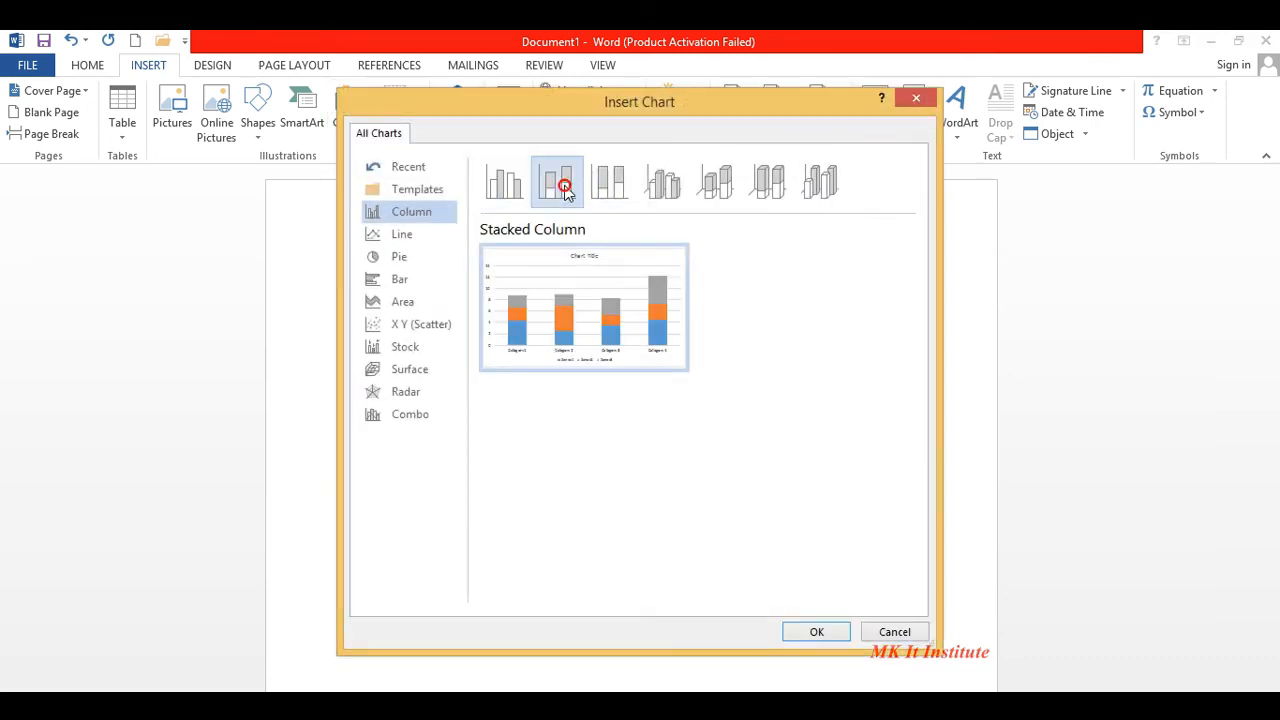
pyautogui.click(817, 632)
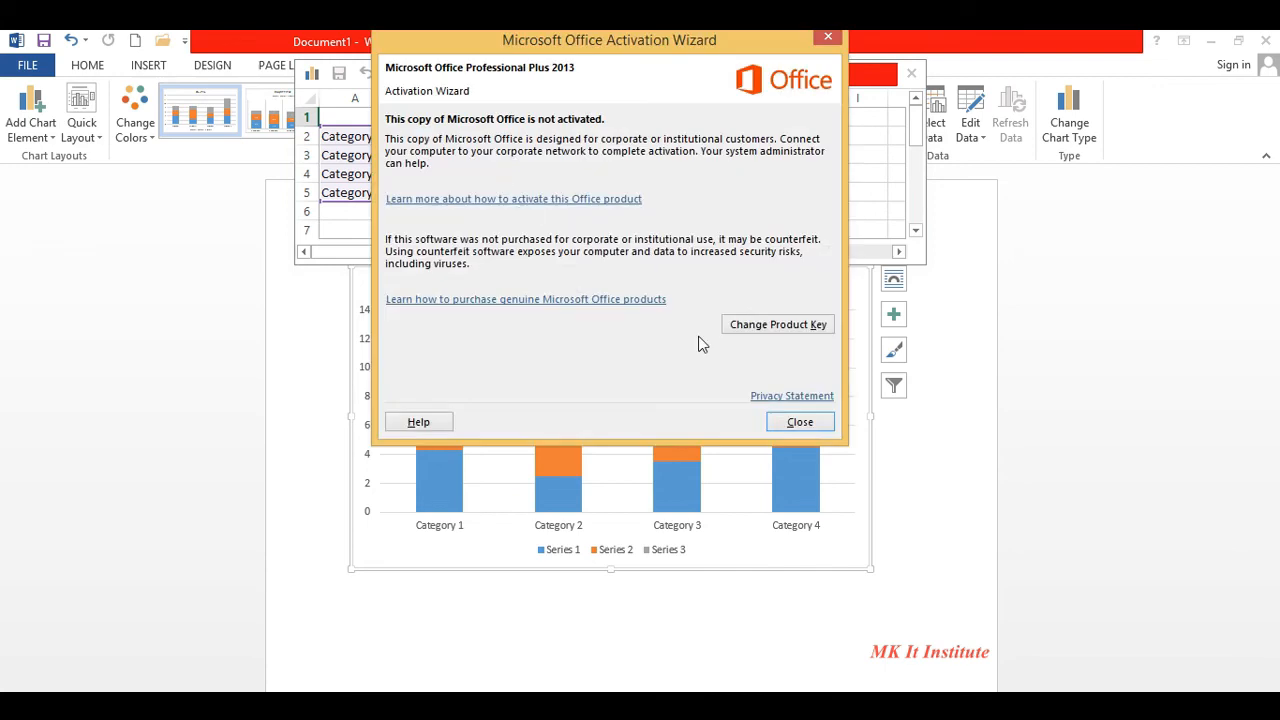
# - Dismiss the activation warning, clear the sample data, and enter Name/marks headings with names ali, ahmed, ahsaan
pyautogui.click(808, 424)
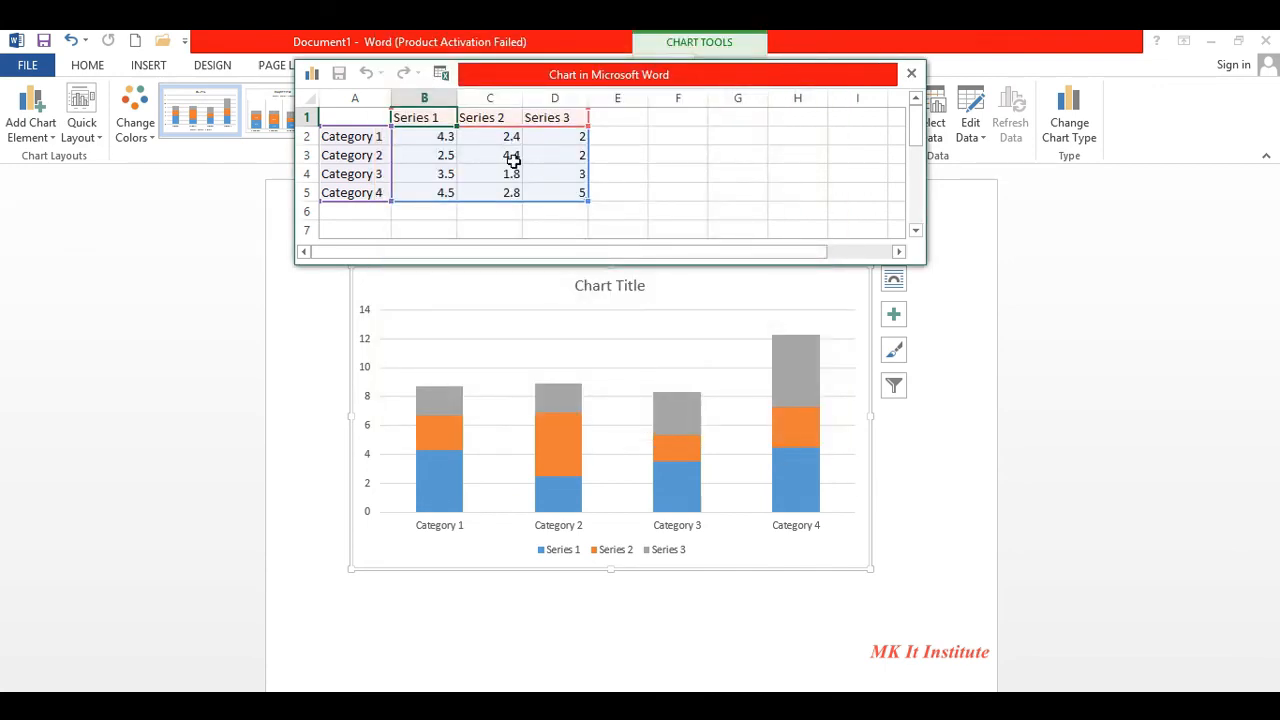
pyautogui.hotkey('ctrl', 'a')
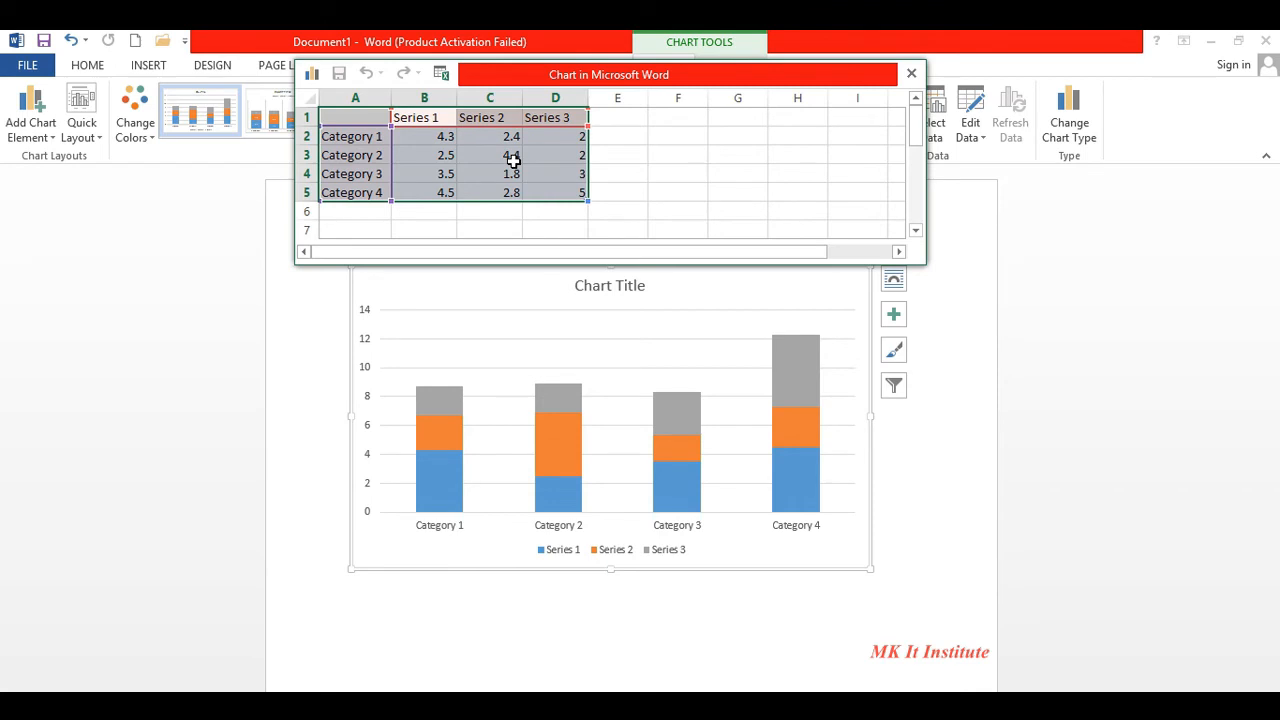
pyautogui.press('Delete')
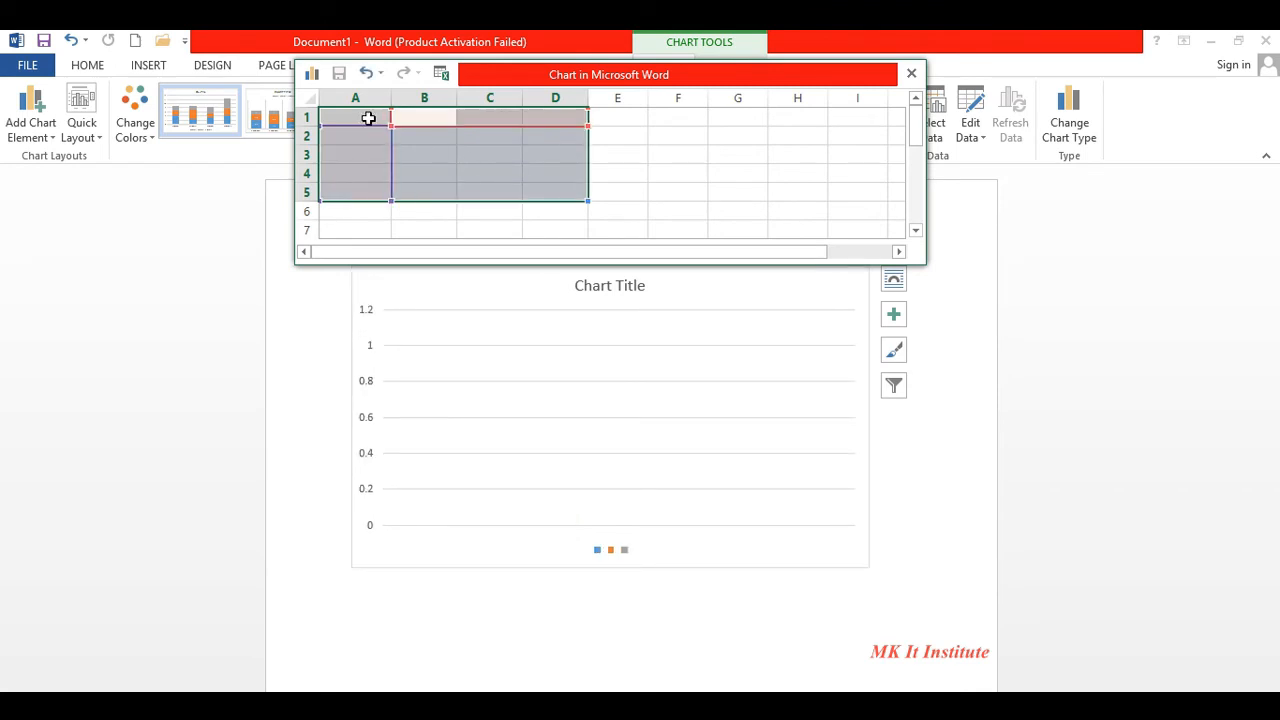
pyautogui.click(368, 118)
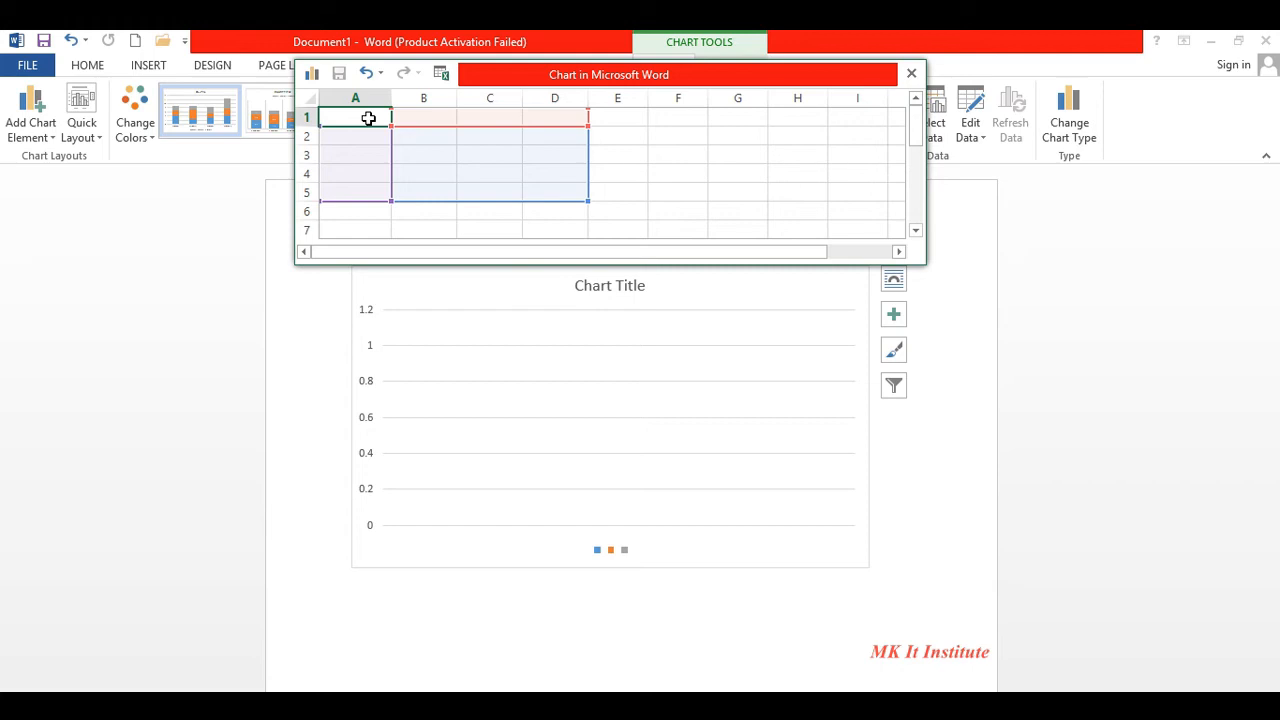
pyautogui.write('Name')
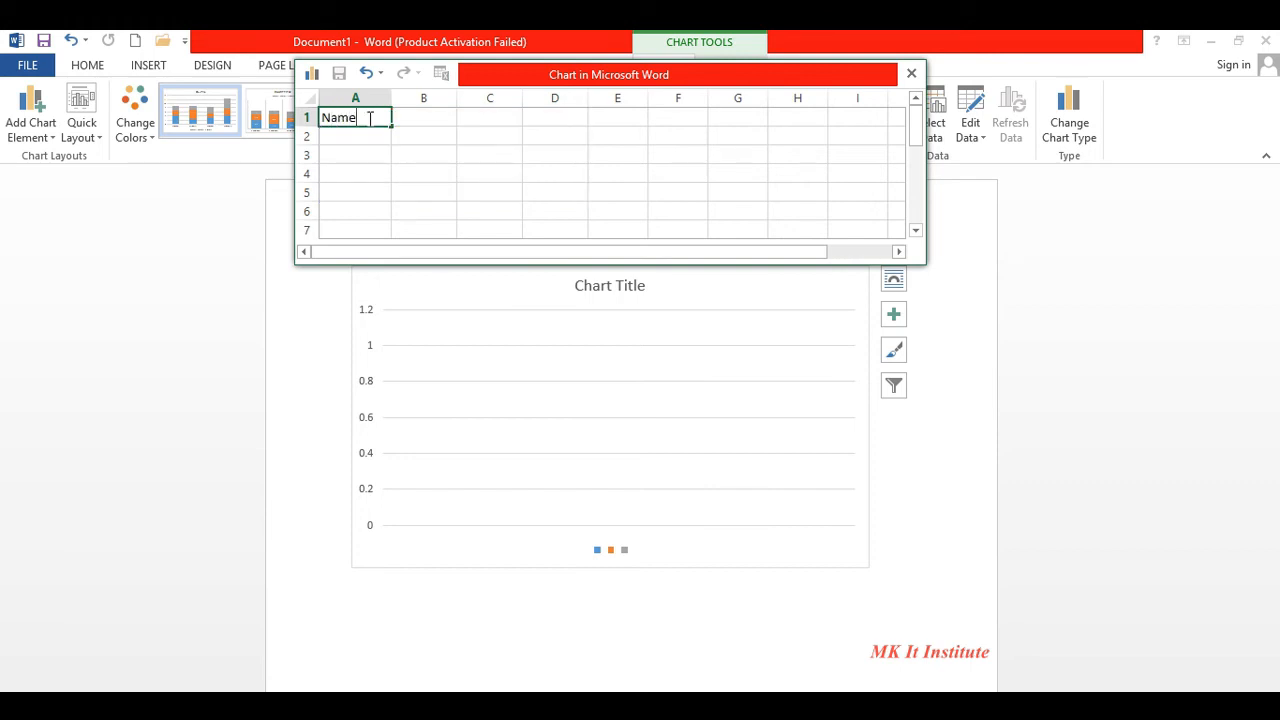
pyautogui.press('Tab')
pyautogui.write('marks')
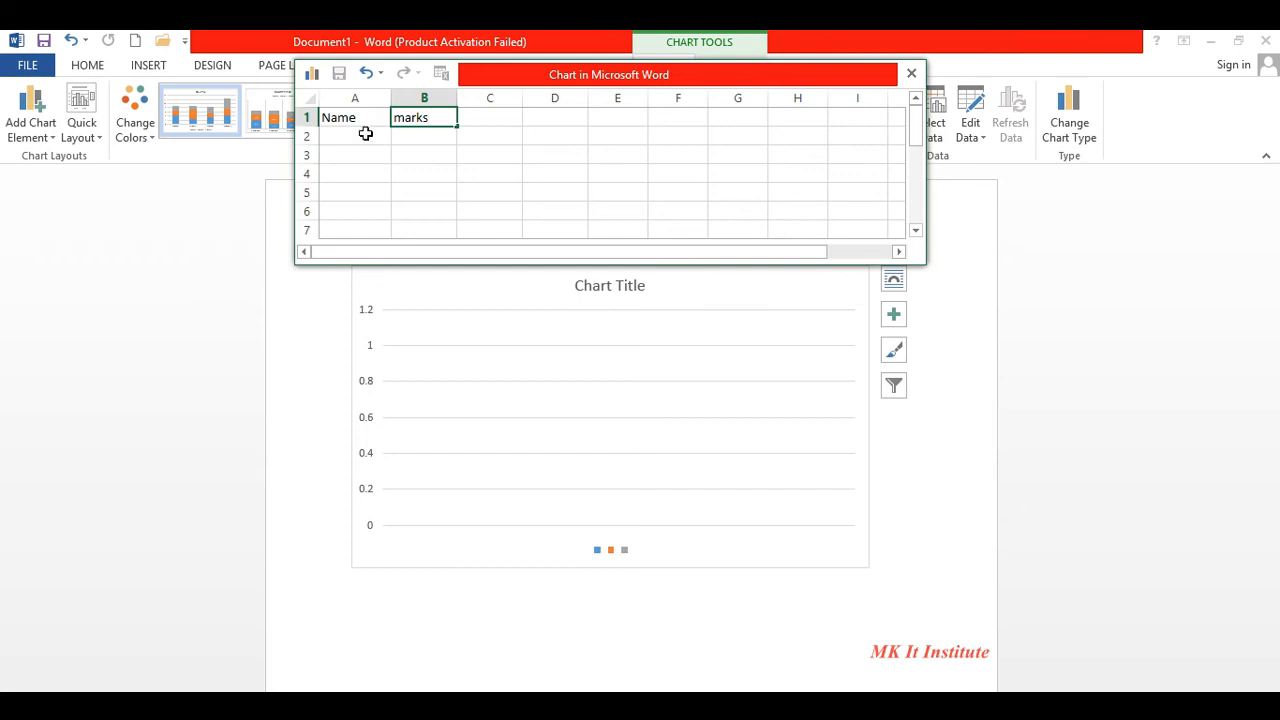
pyautogui.click(366, 136)
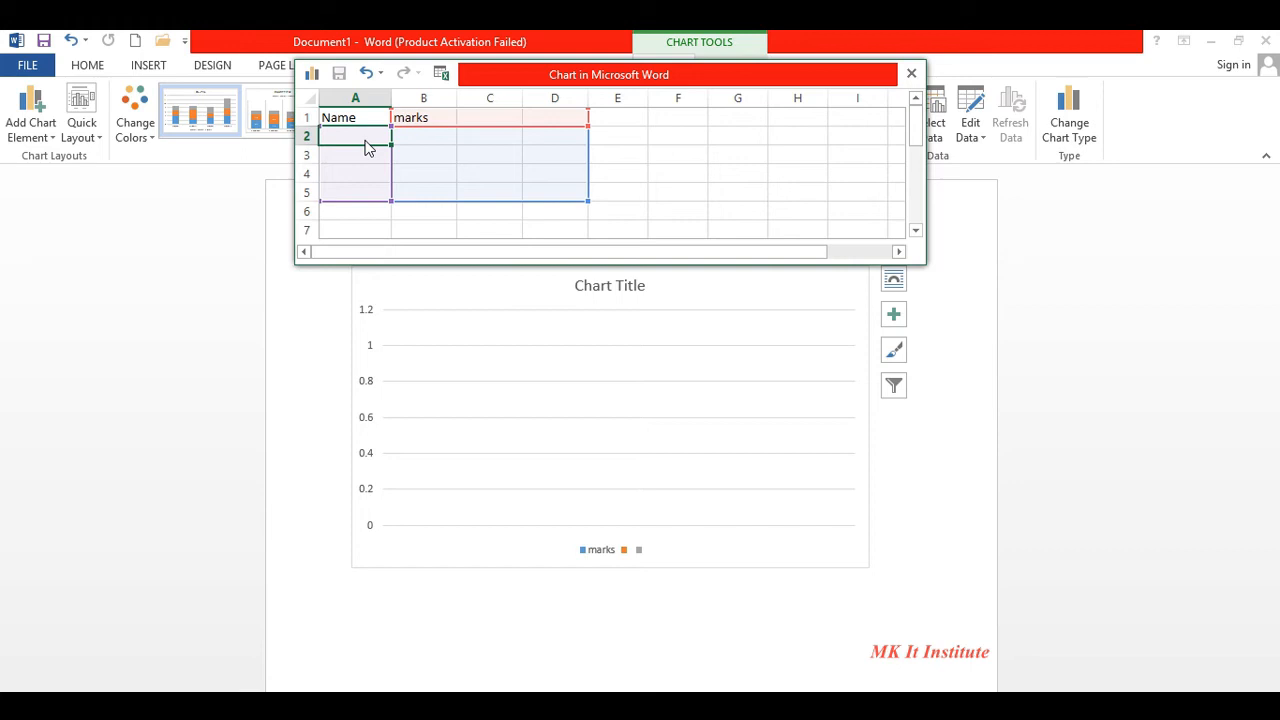
pyautogui.write('ali')
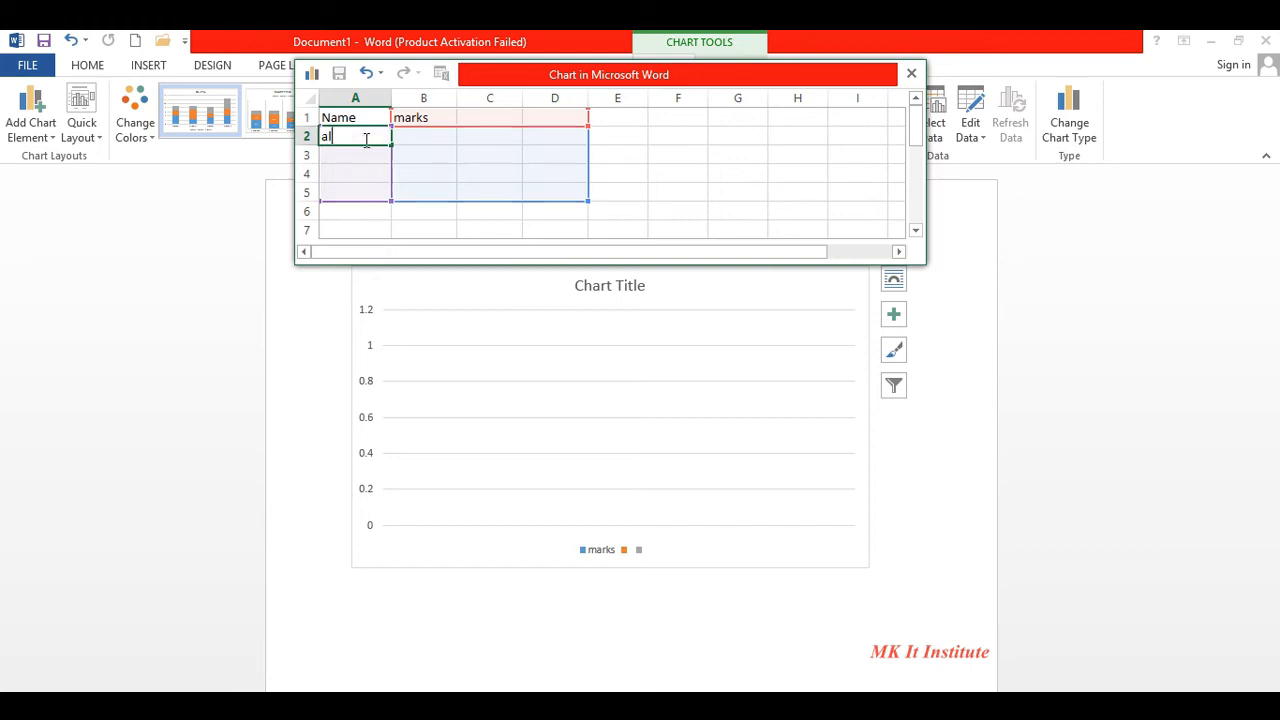
pyautogui.press('Return')
pyautogui.write('ahmed')
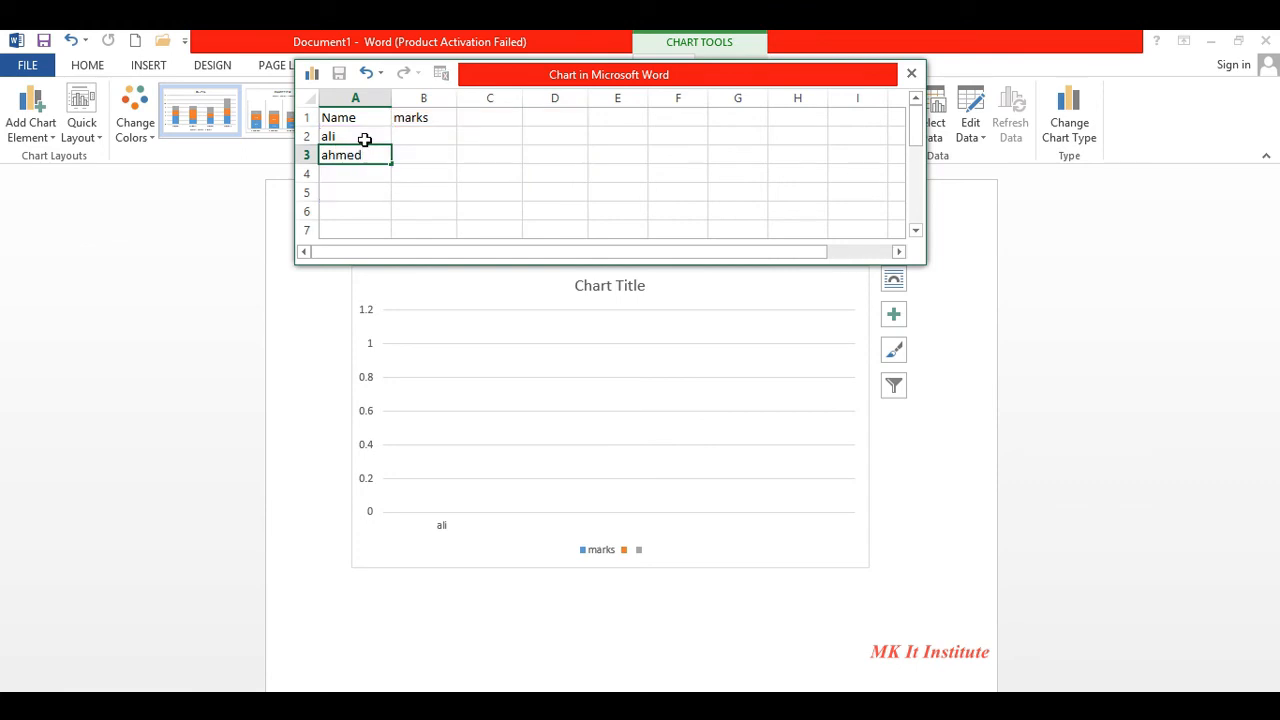
pyautogui.press('Return')
pyautogui.write('ahsaan')
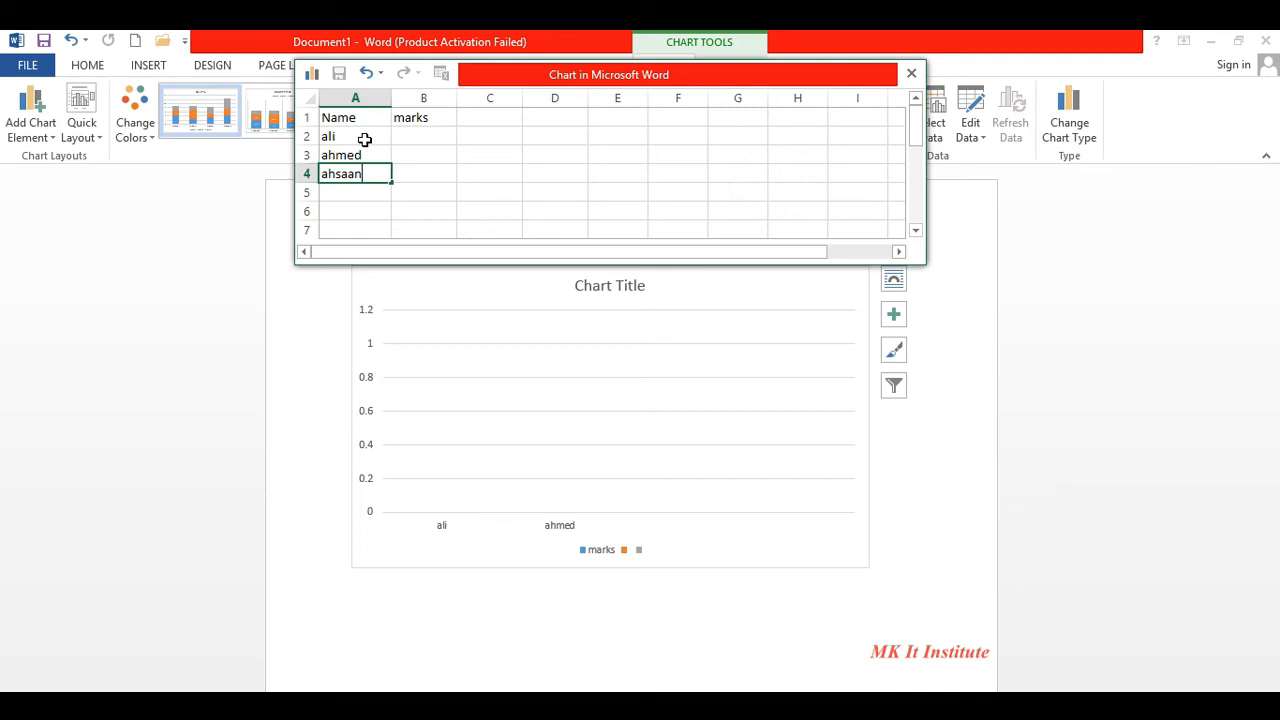
# - Enter marks 52, 63 and 65 so the chart plots all three students
pyautogui.click(418, 139)
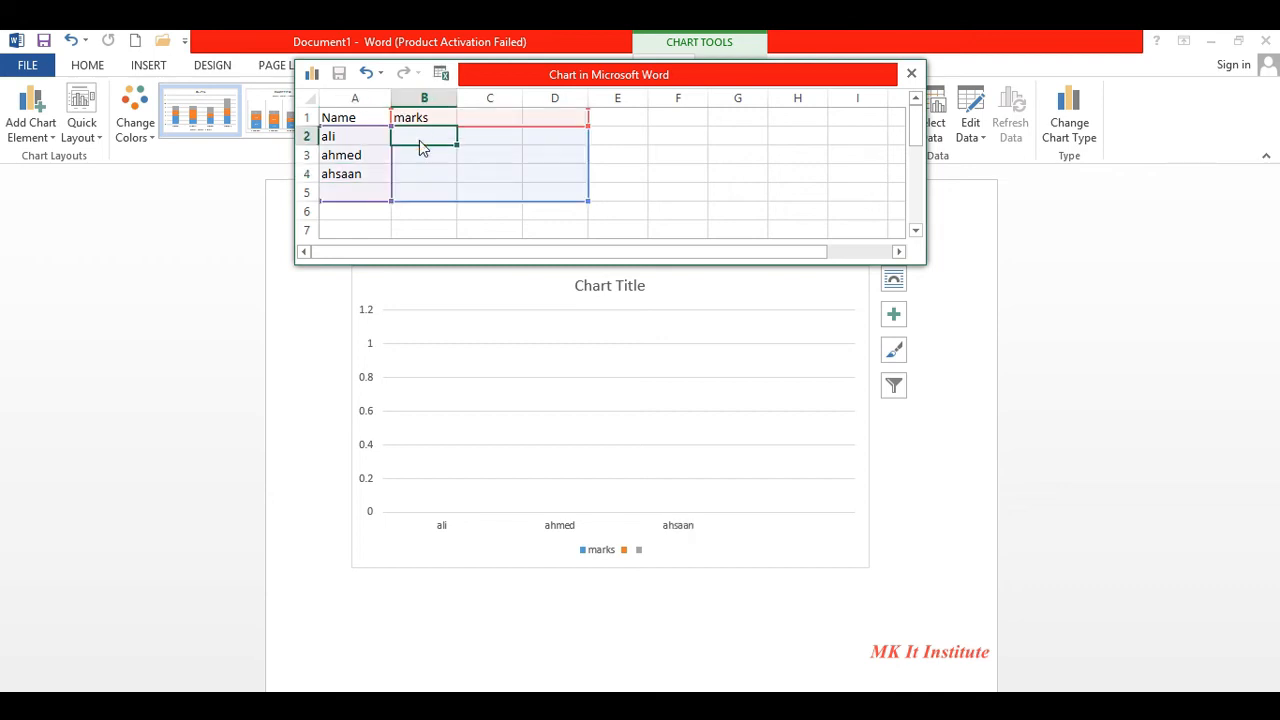
pyautogui.write('52')
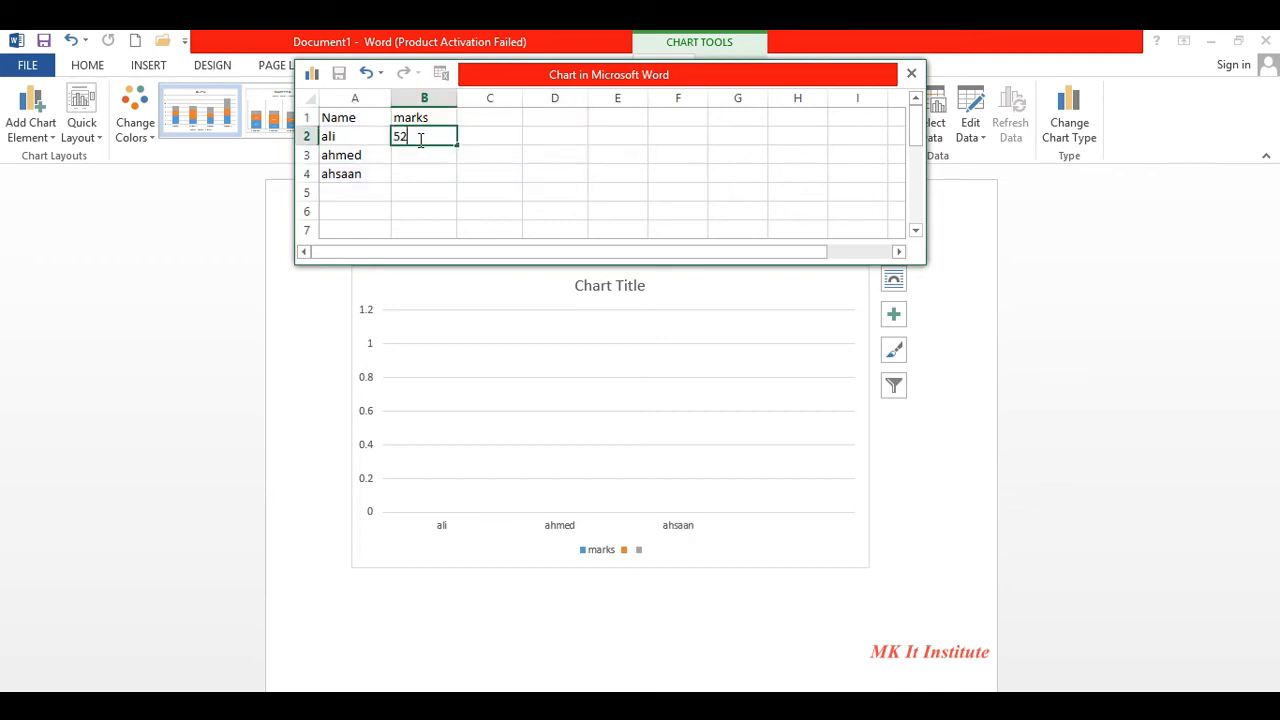
pyautogui.press('Return')
pyautogui.write('63')
pyautogui.hotkey('ctrl', 'Return')
pyautogui.press('Return')
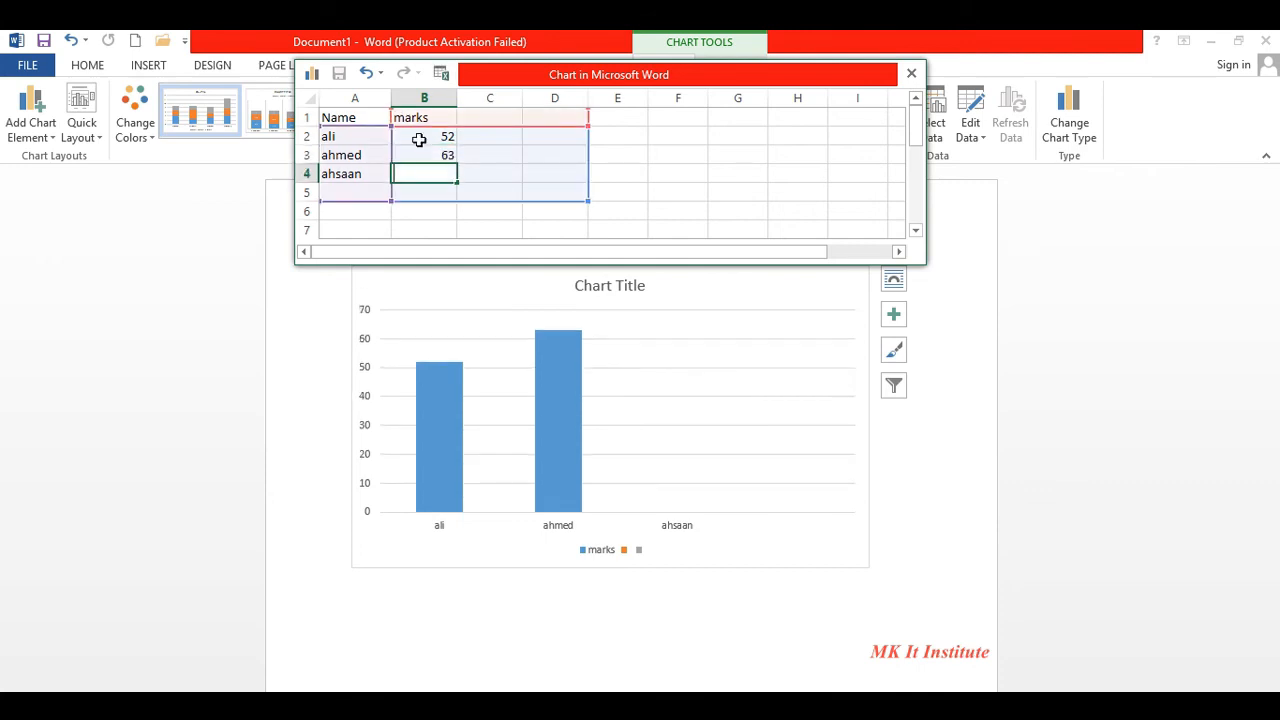
pyautogui.write('65')
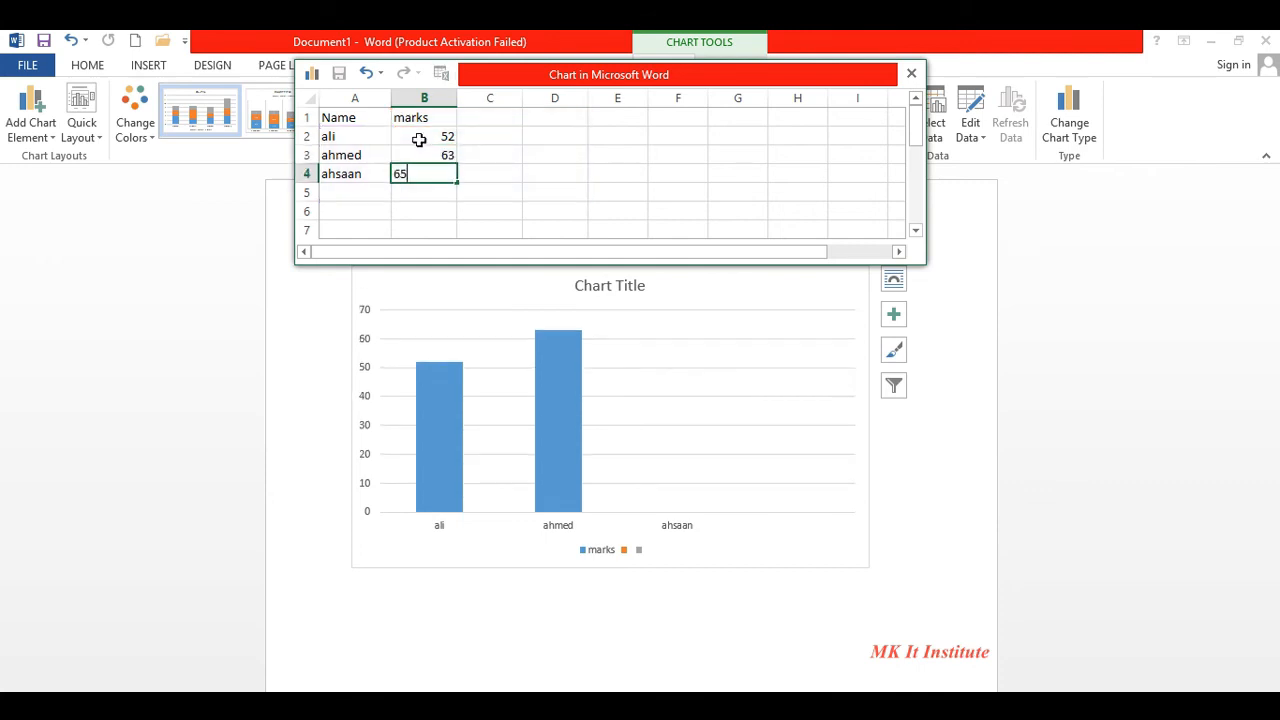
pyautogui.click(666, 364)
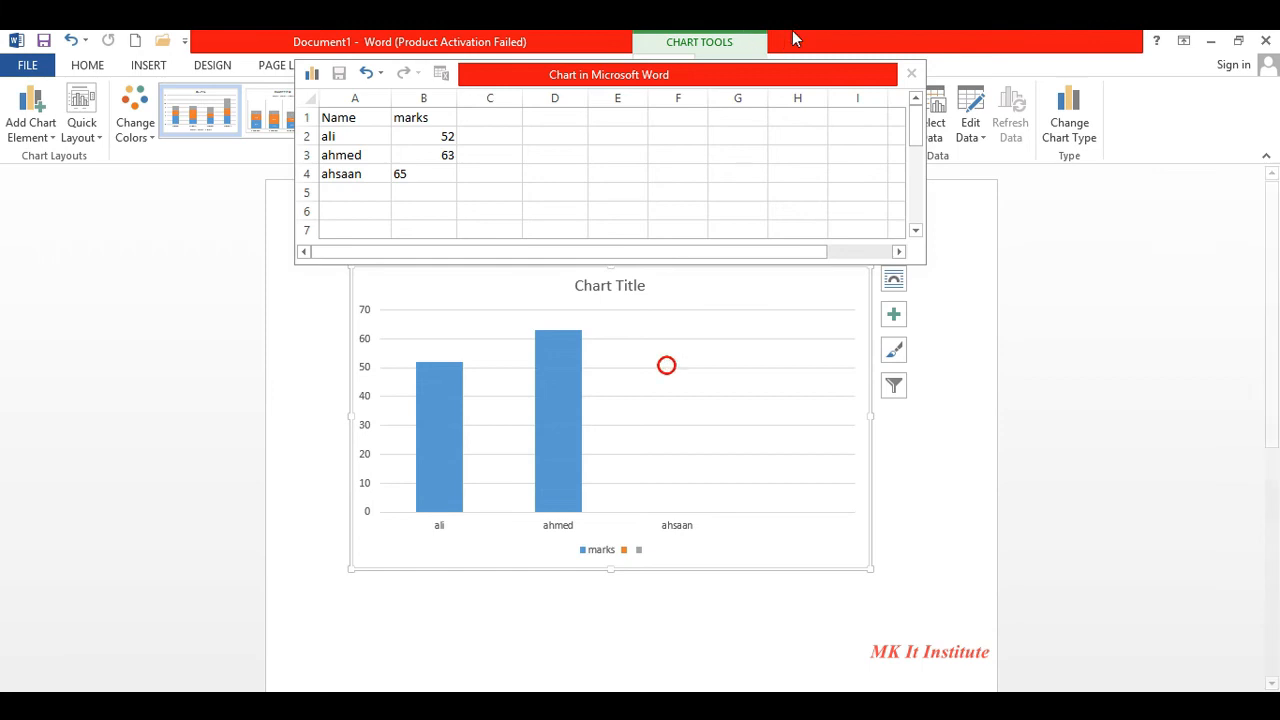
pyautogui.click(423, 76)
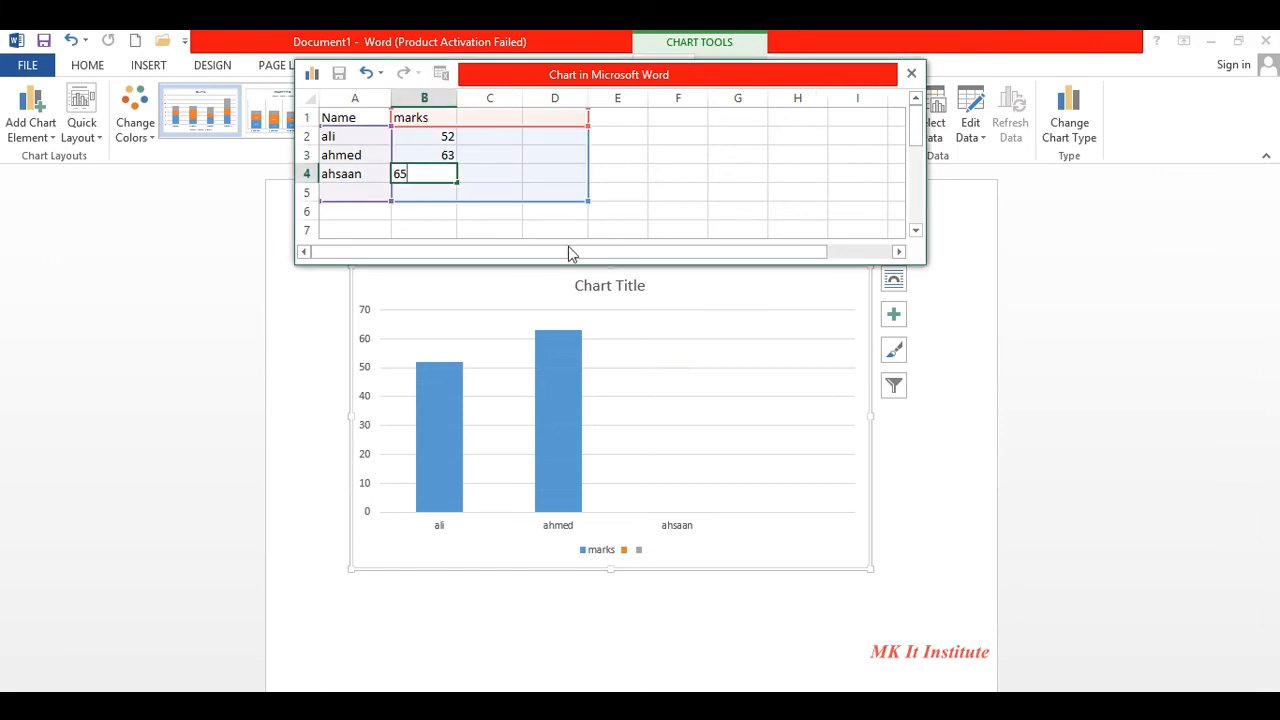
pyautogui.click(576, 348)
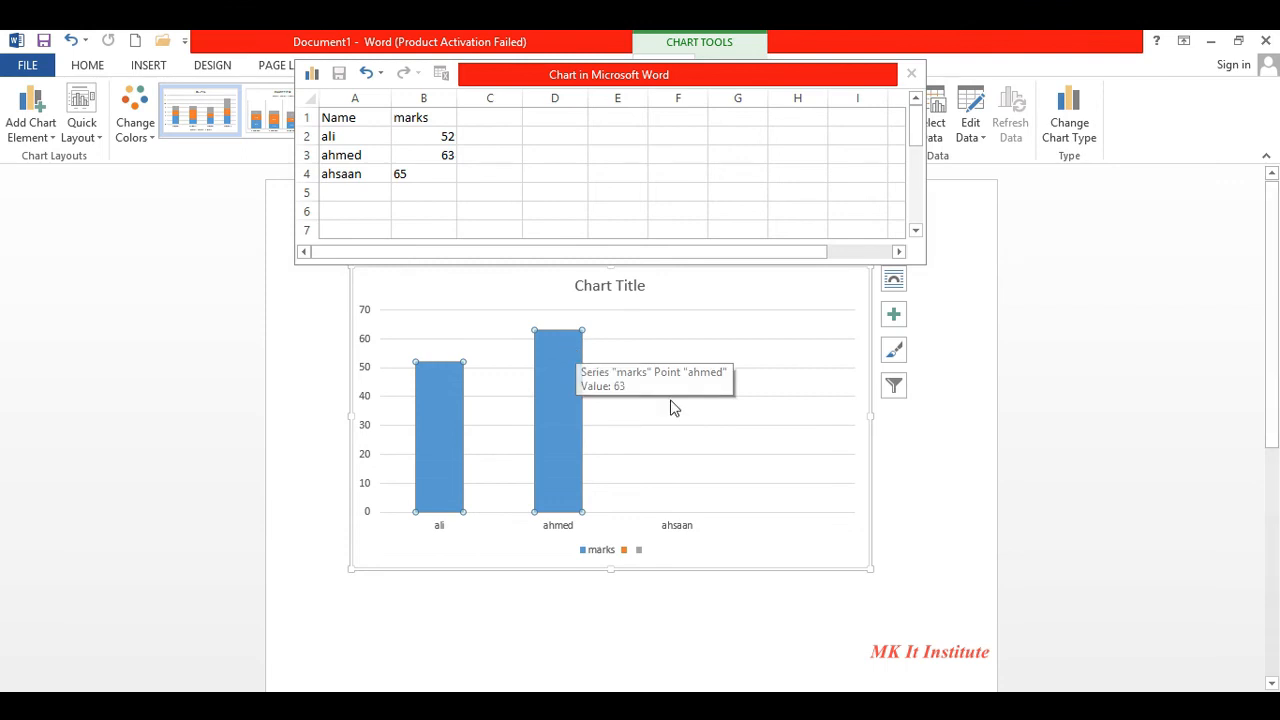
pyautogui.click(438, 174)
pyautogui.press('Return')
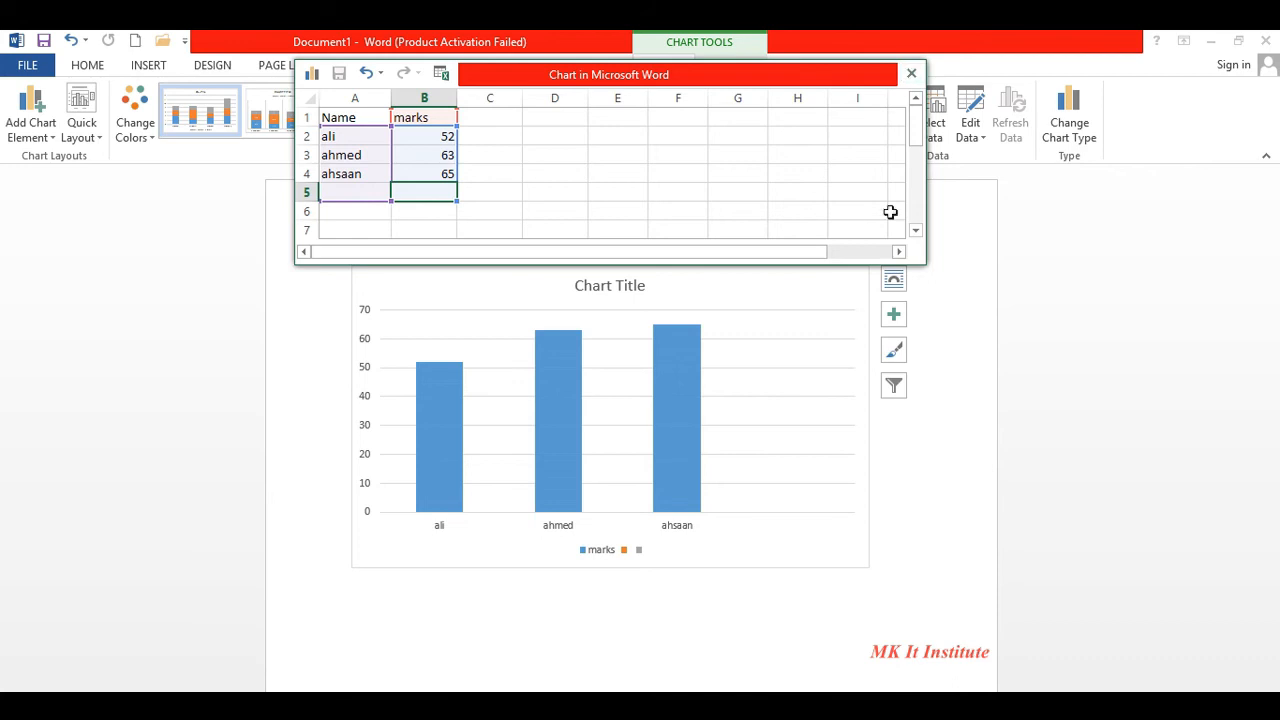
# - Delete the chart's horizontal gridlines, then delete the whole chart
pyautogui.click(846, 314)
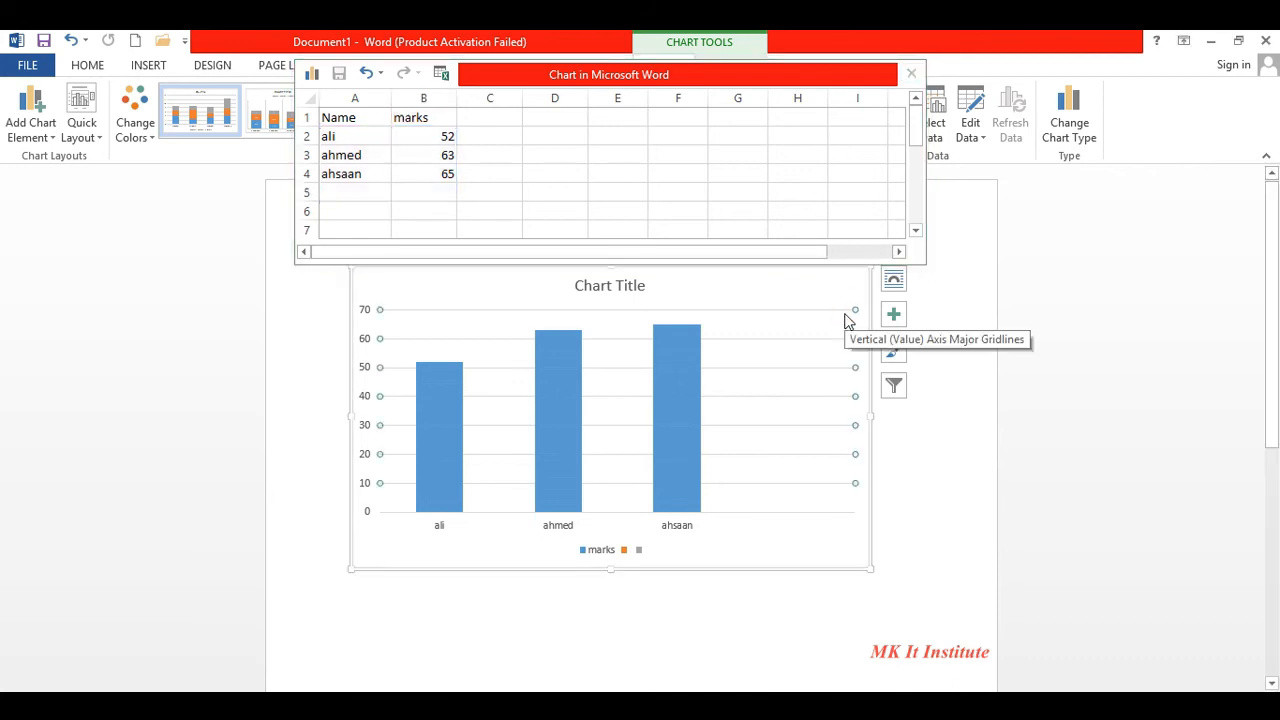
pyautogui.press('Delete')
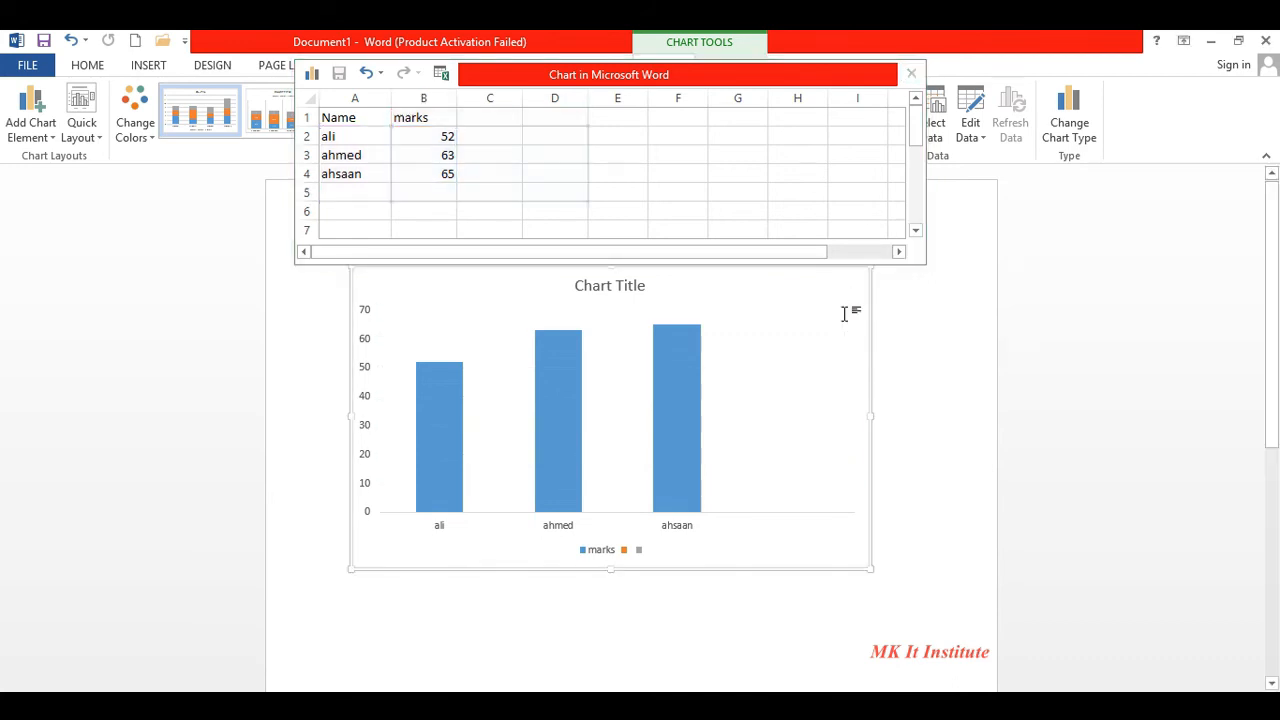
pyautogui.press('Delete')
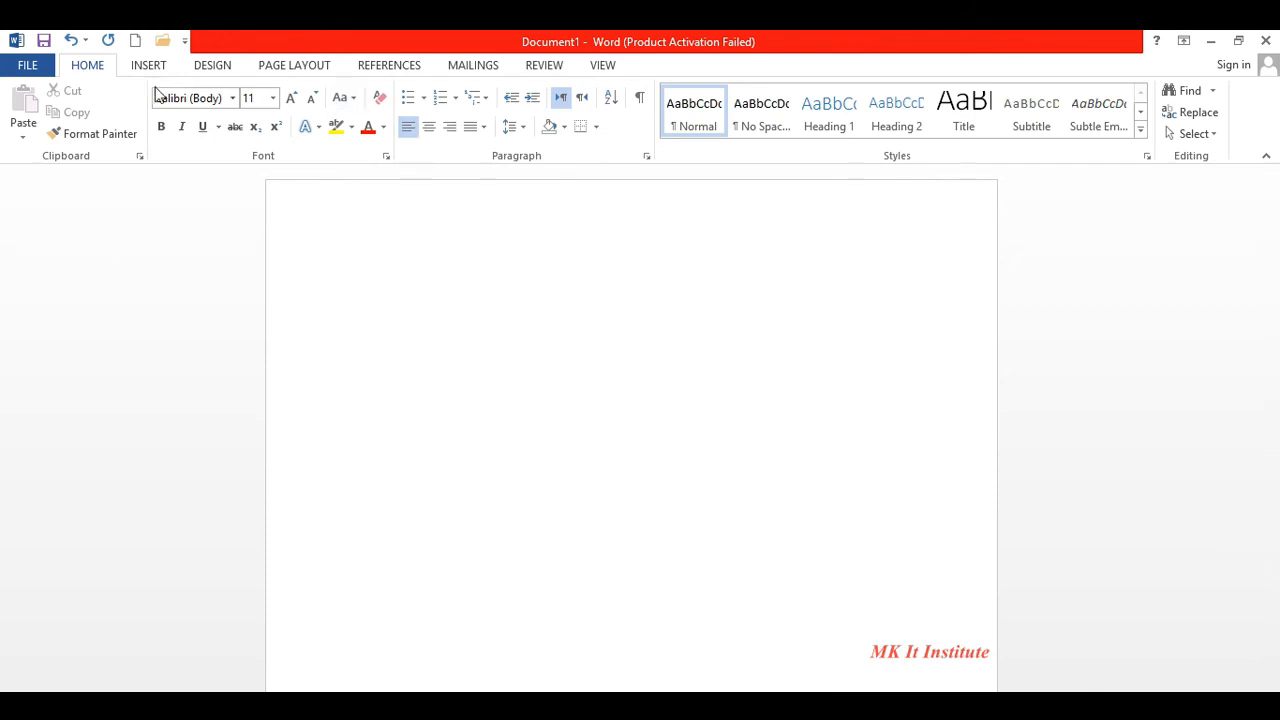
# - Insert a Screen Clipping of the top-left desktop icons into the document
pyautogui.click(150, 67)
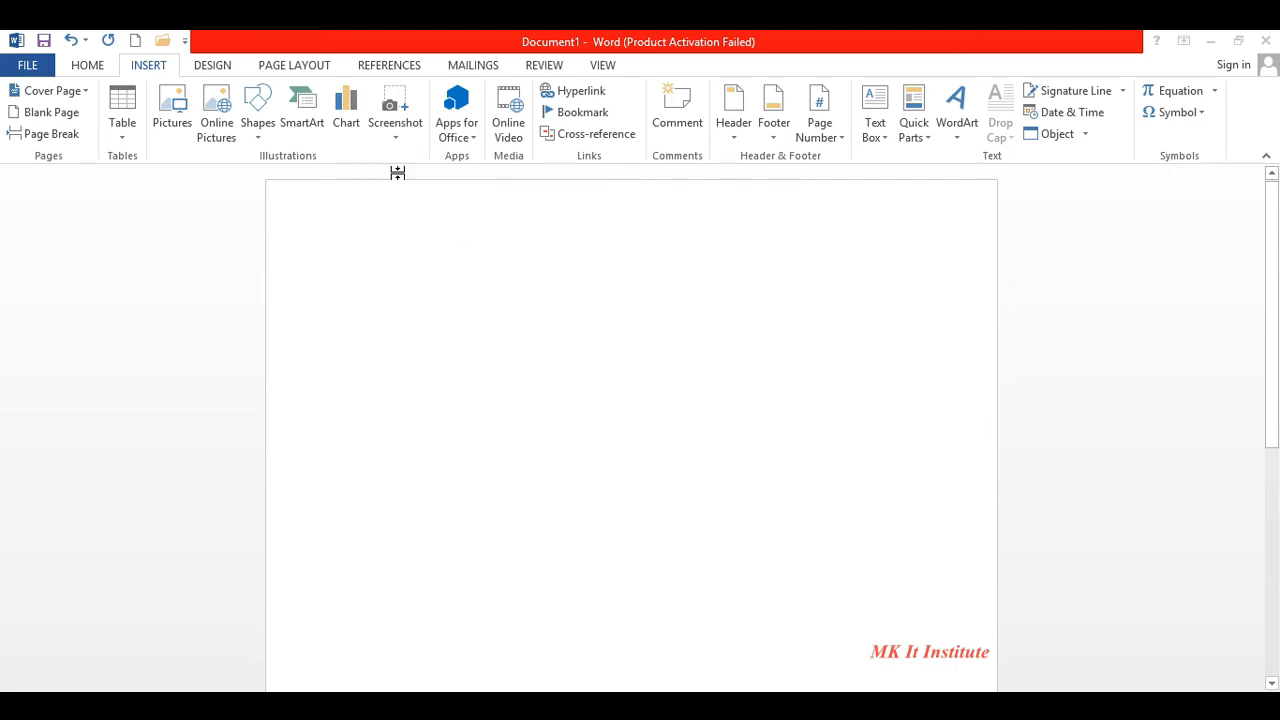
pyautogui.click(406, 136)
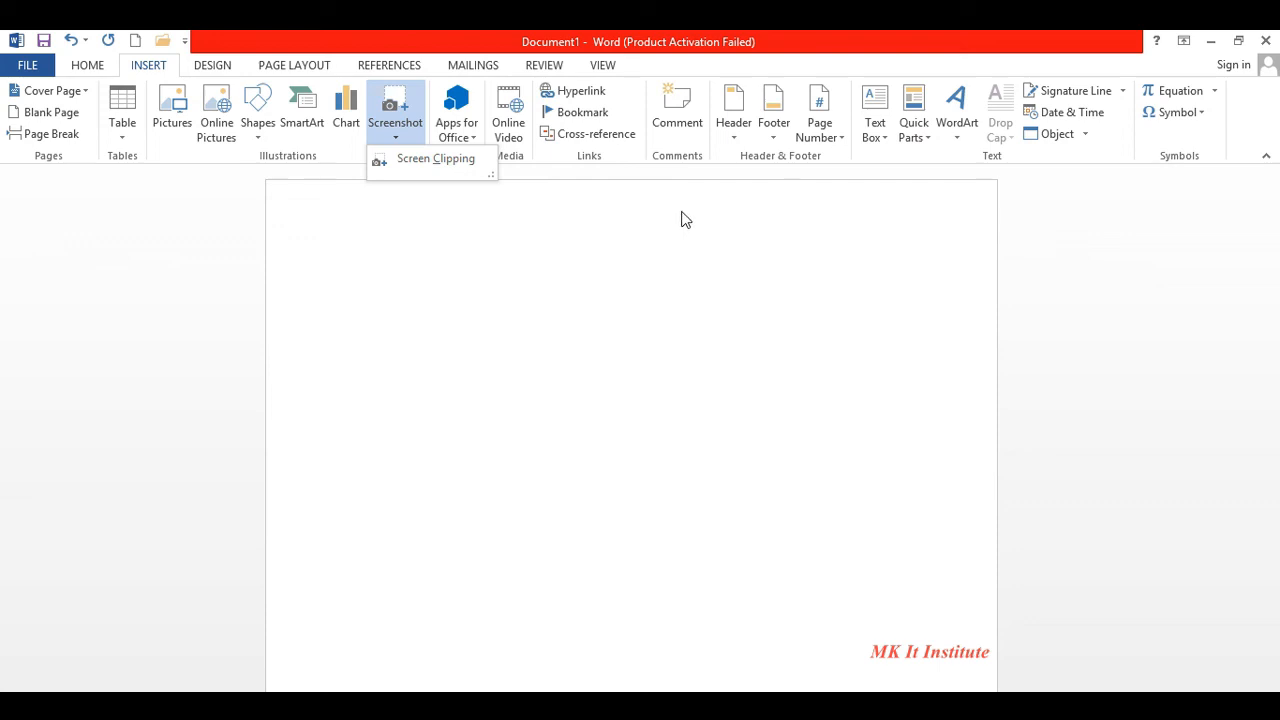
pyautogui.click(441, 162)
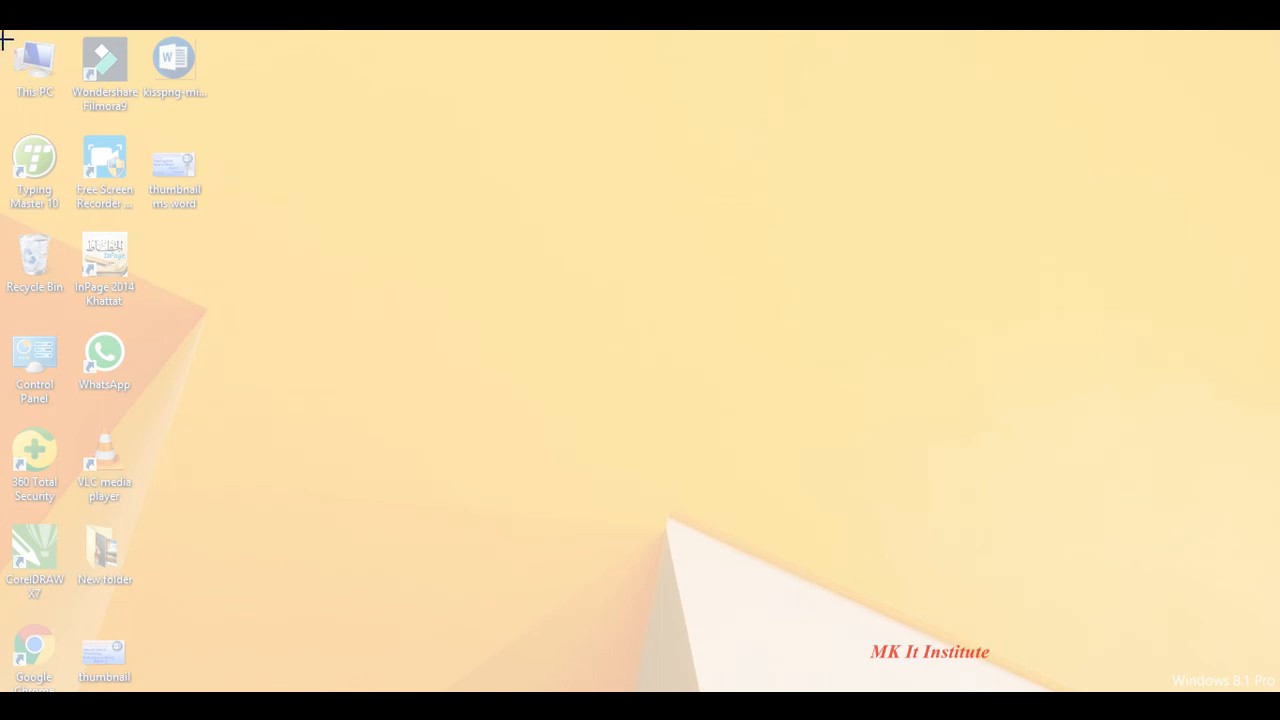
pyautogui.moveTo(4, 40); pyautogui.dragTo(208, 217)
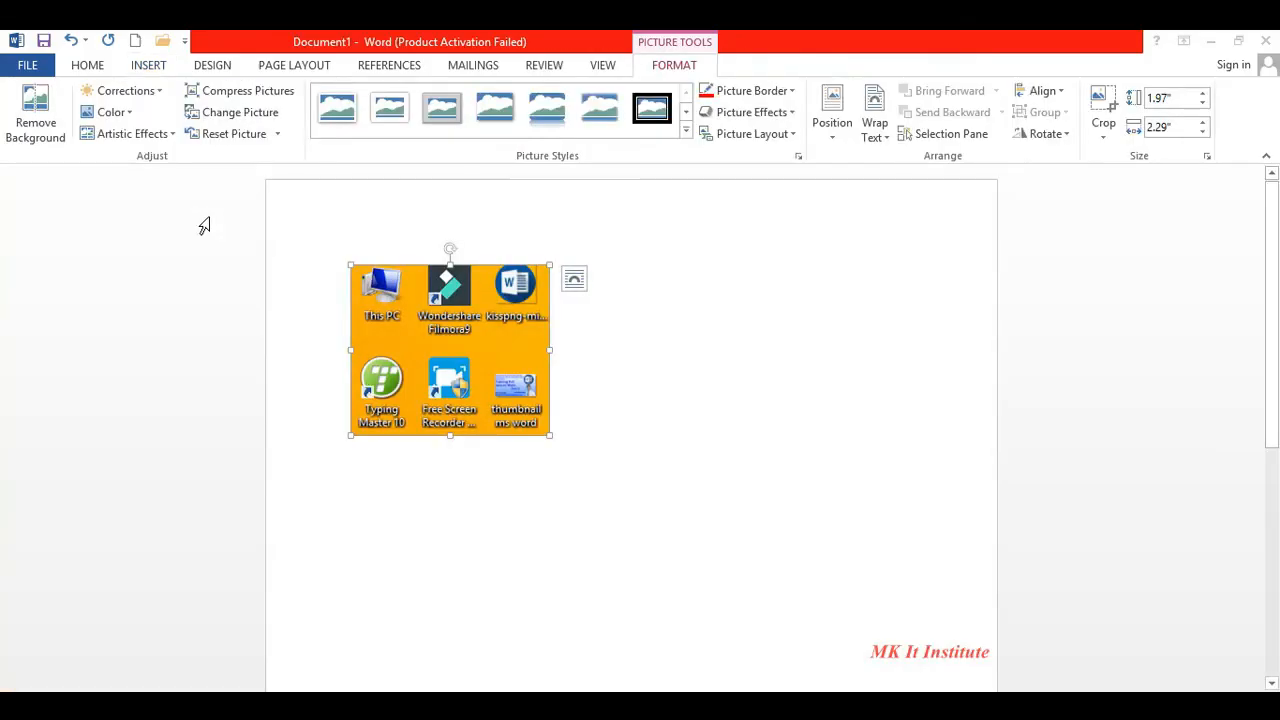
# - Give the screenshot Square wrapping, move it toward the page centre, then delete it
pyautogui.click(709, 431)
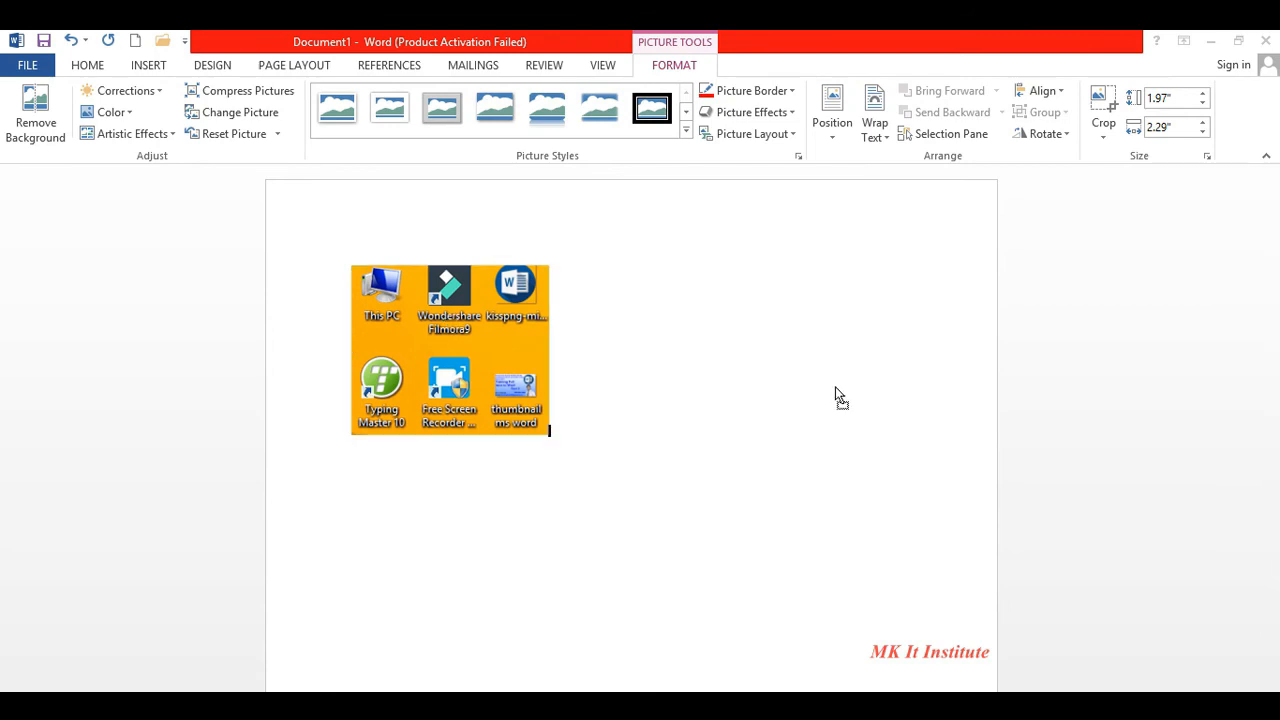
pyautogui.click(490, 345)
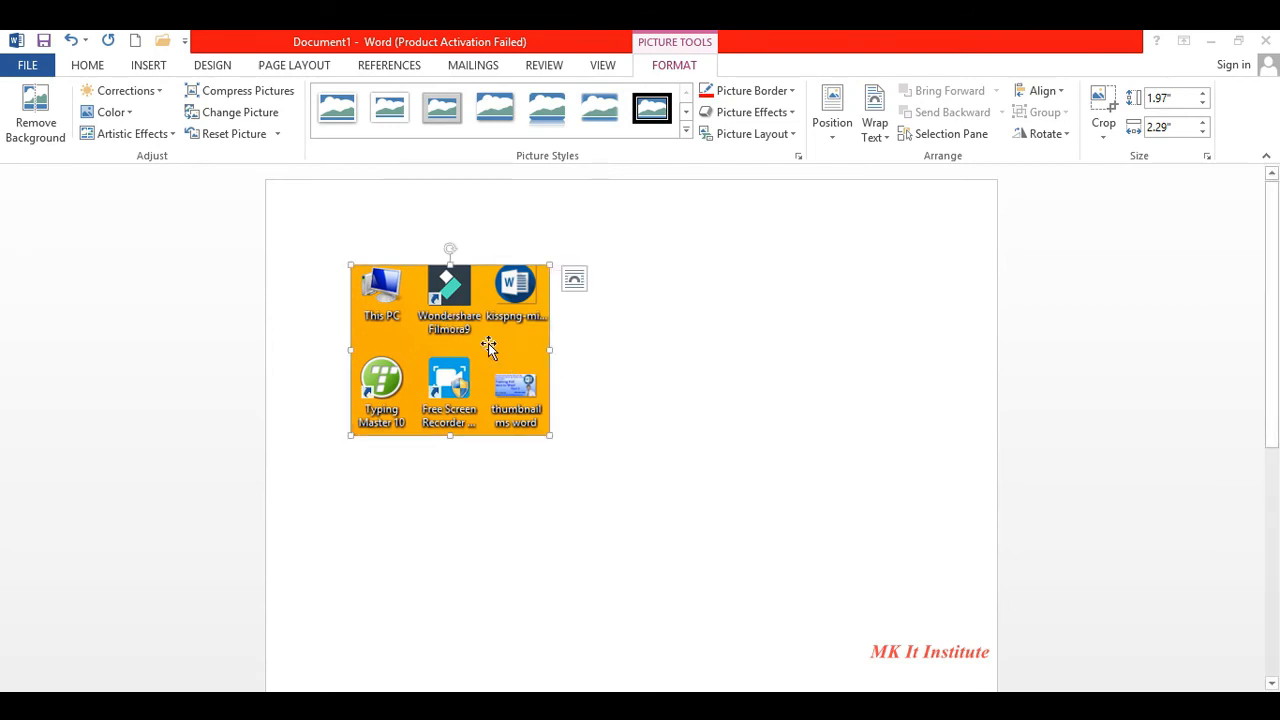
pyautogui.click(583, 284)
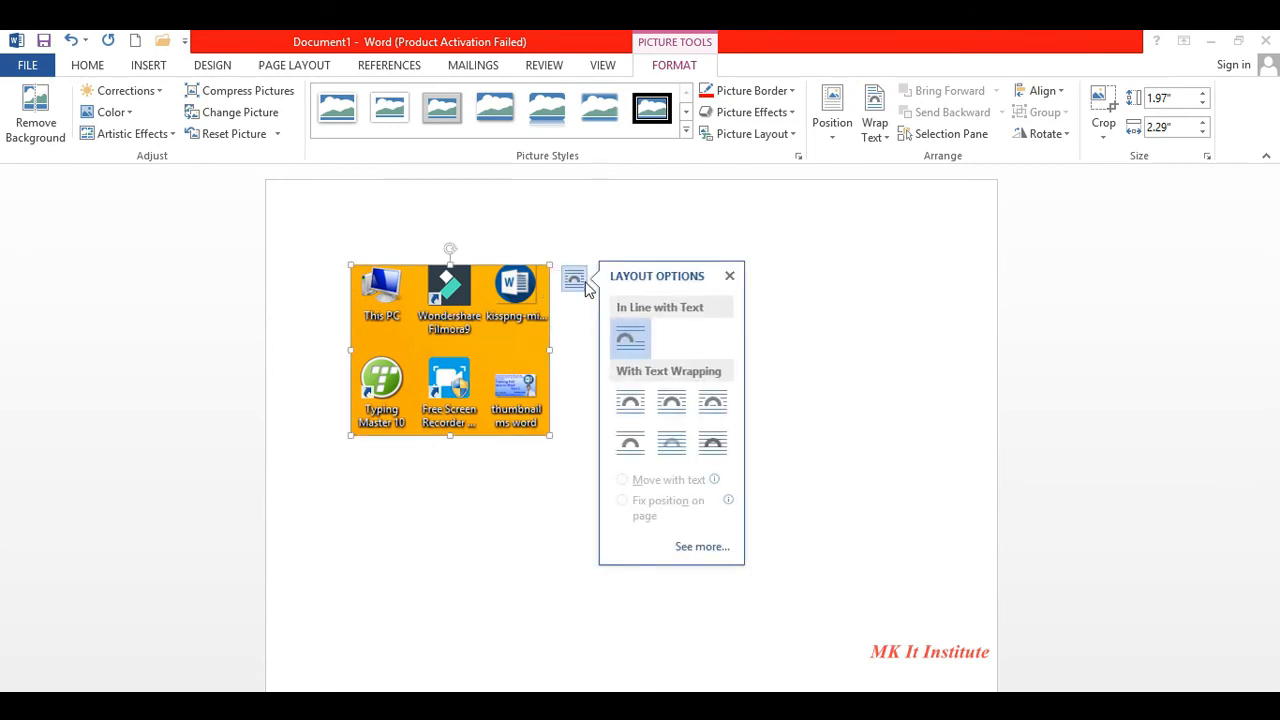
pyautogui.click(631, 410)
pyautogui.moveTo(398, 333); pyautogui.dragTo(552, 357)
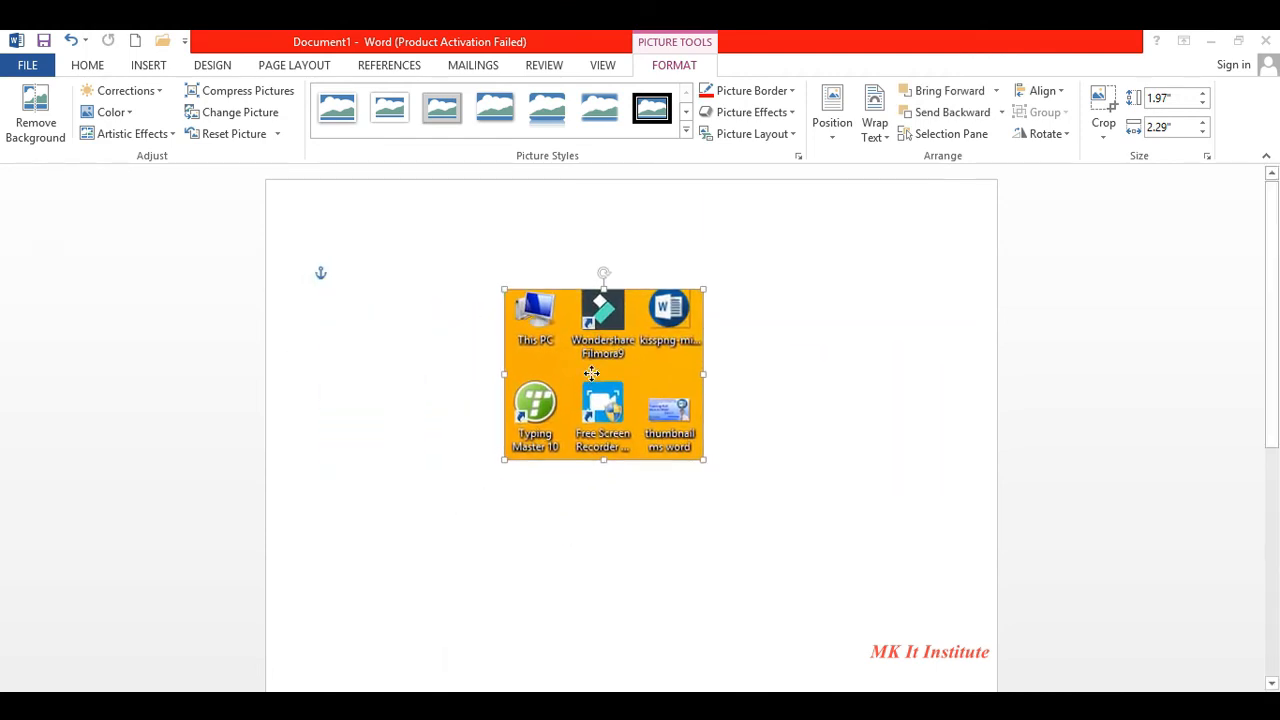
pyautogui.click(148, 65)
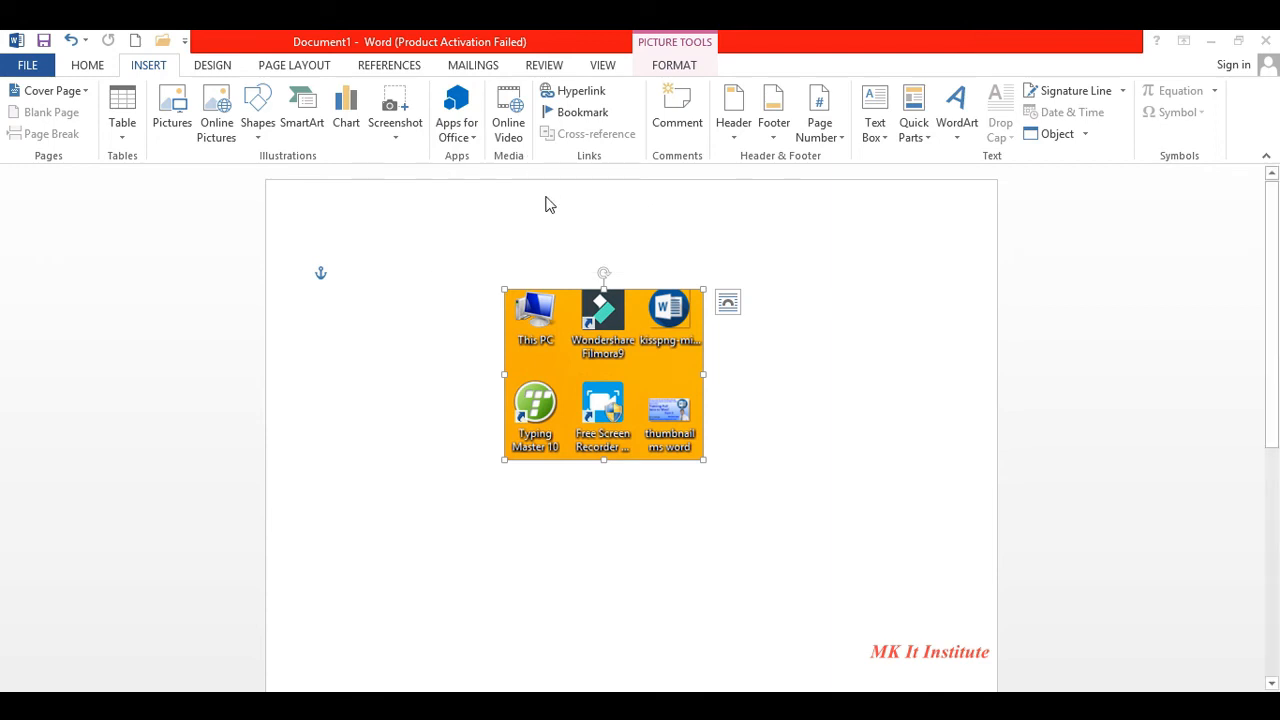
pyautogui.press('Delete')
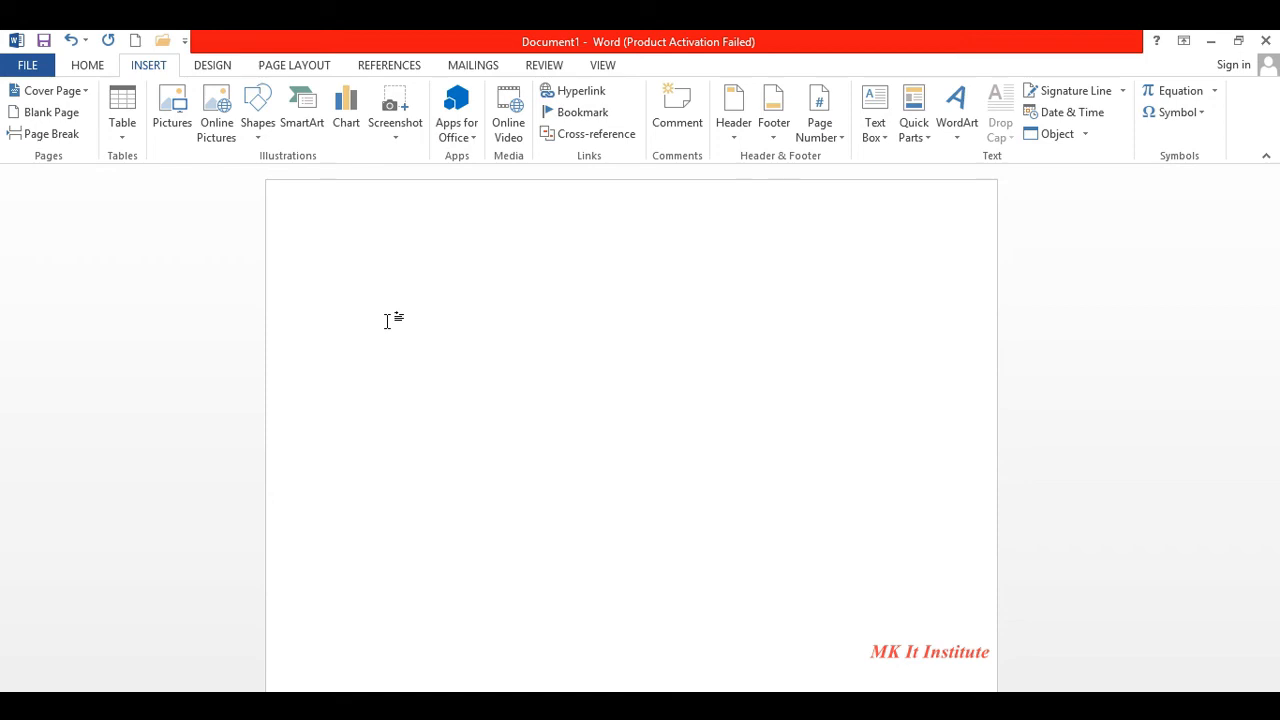
# - Insert a hyperlink to the Corel folder in Documents and Ctrl+click to follow it
pyautogui.click(579, 92)
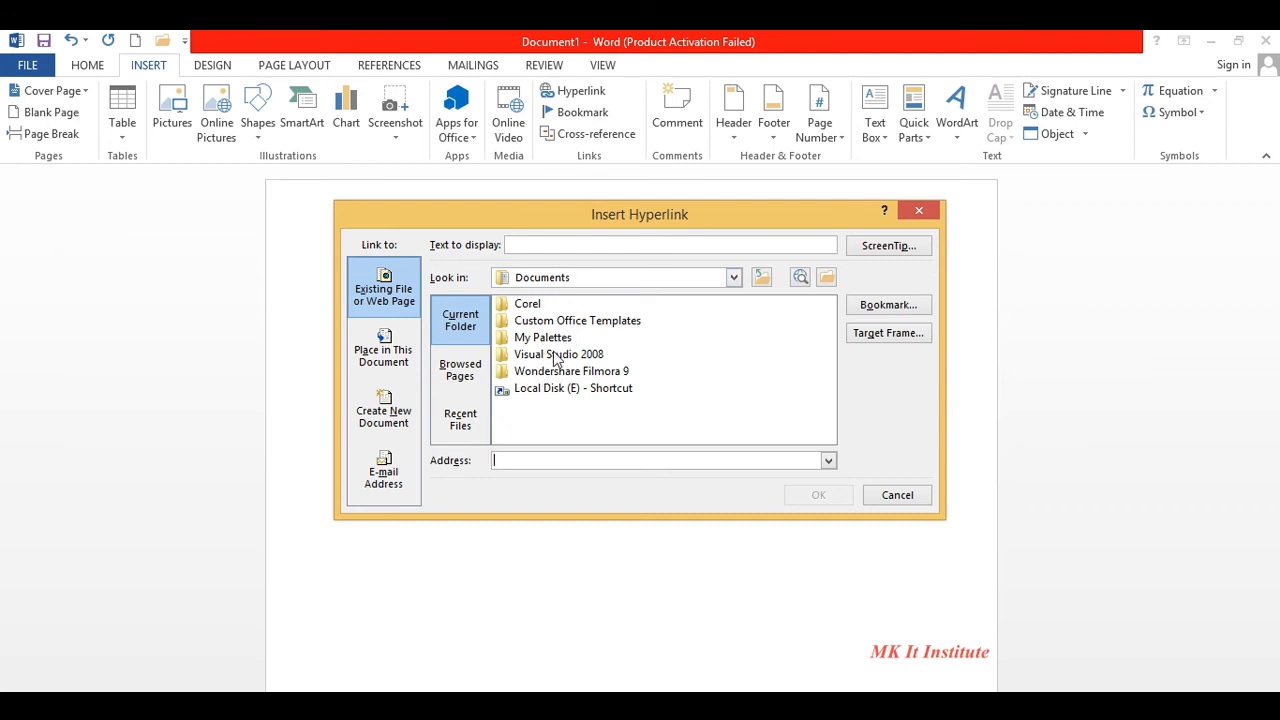
pyautogui.click(528, 305)
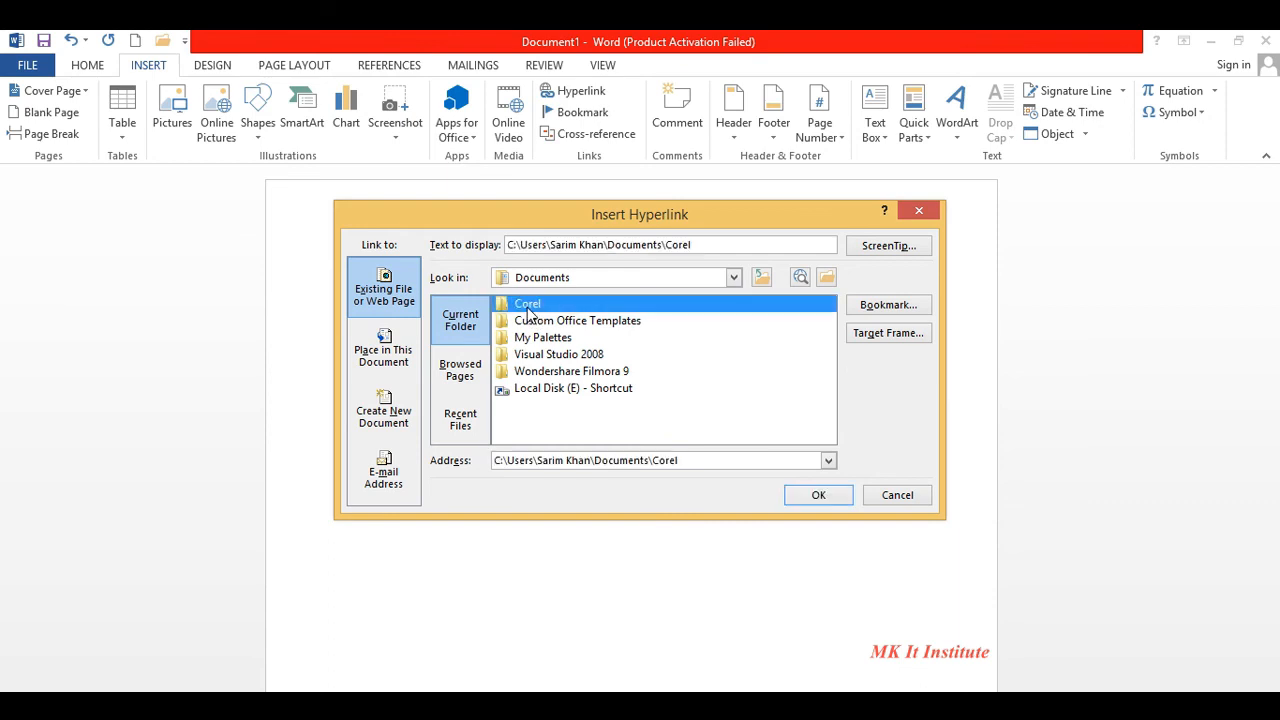
pyautogui.click(818, 495)
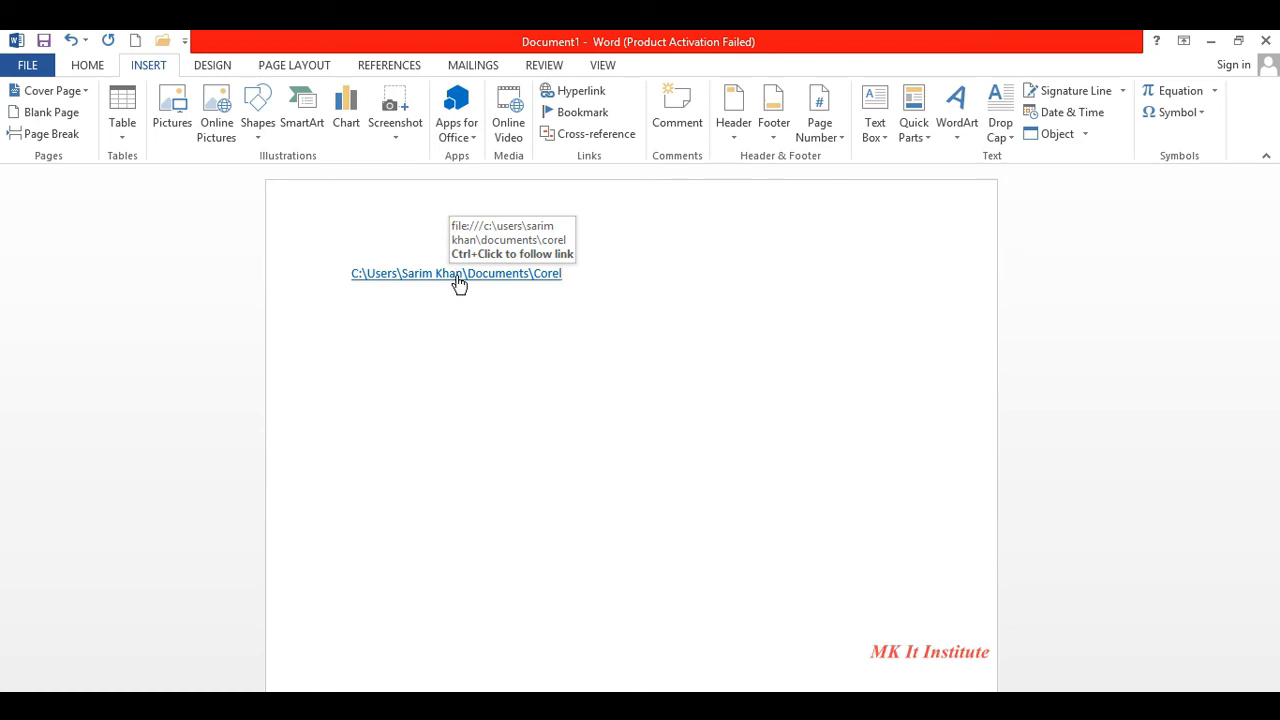
pyautogui.keyDown('ctrl'); pyautogui.click(458, 282); pyautogui.keyUp('ctrl')
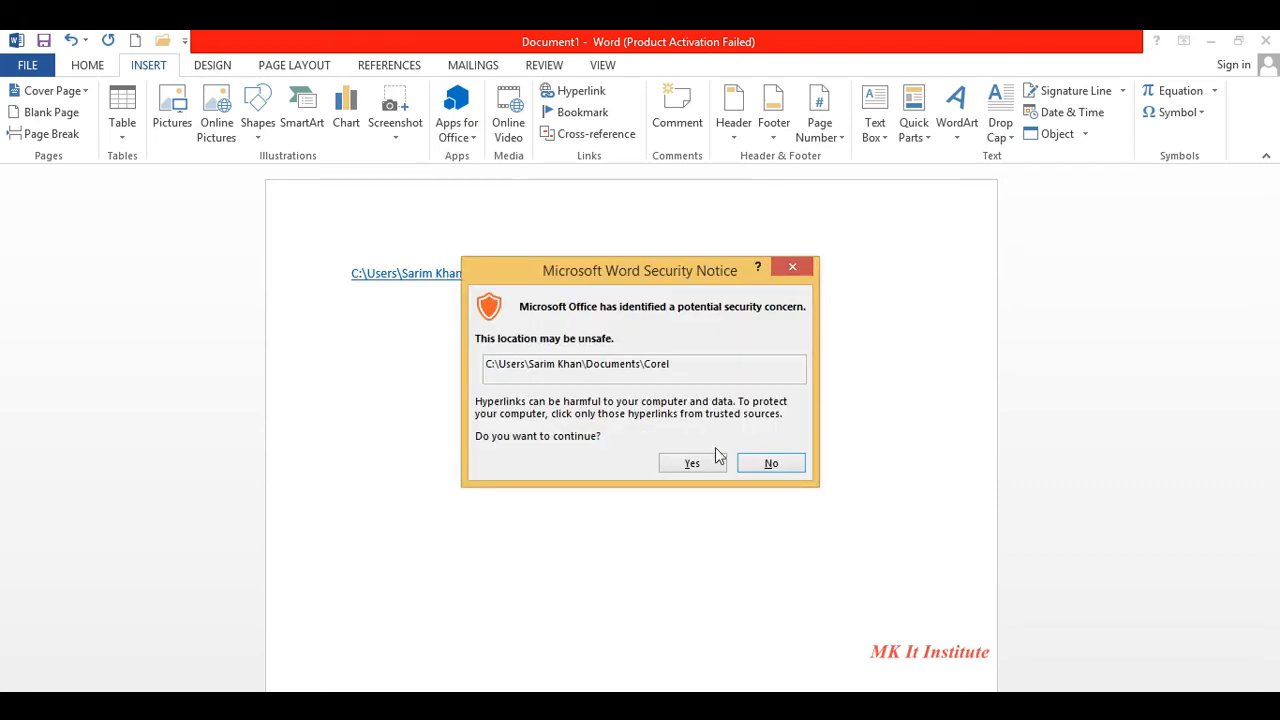
# - Accept the security notice to view the Corel folder, then close the Explorer window
pyautogui.click(703, 466)
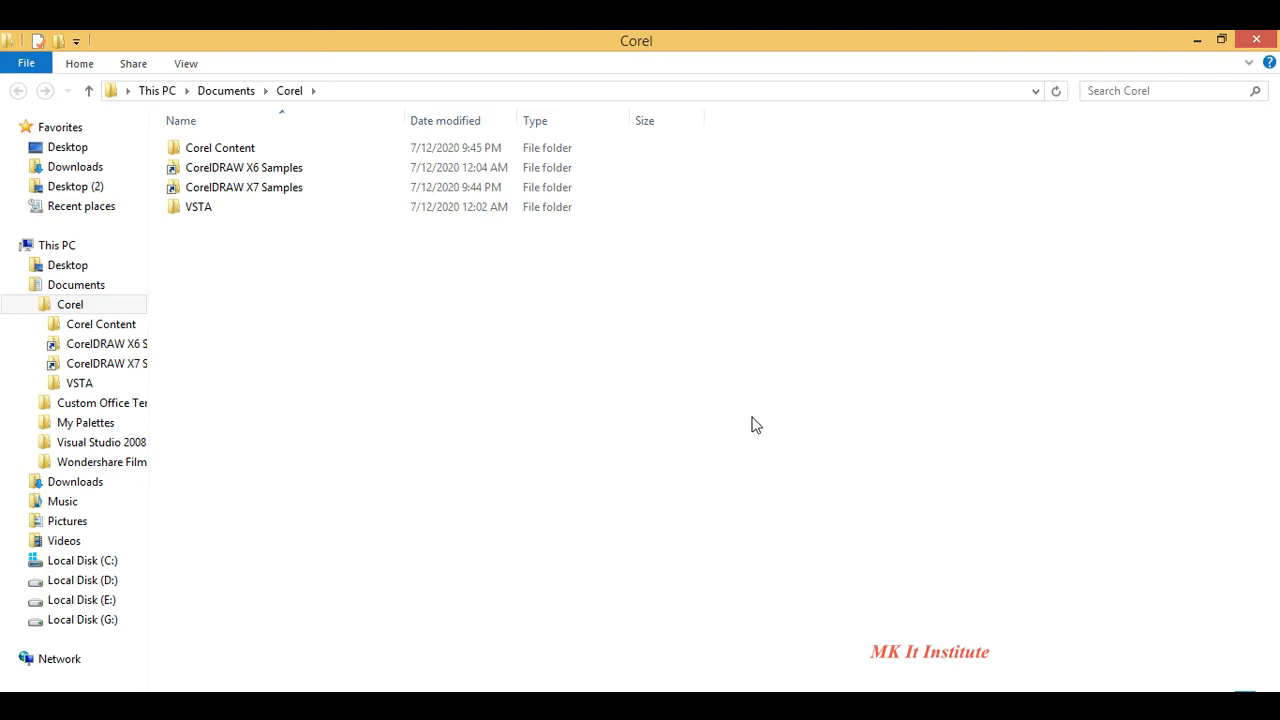
pyautogui.click(1254, 39)
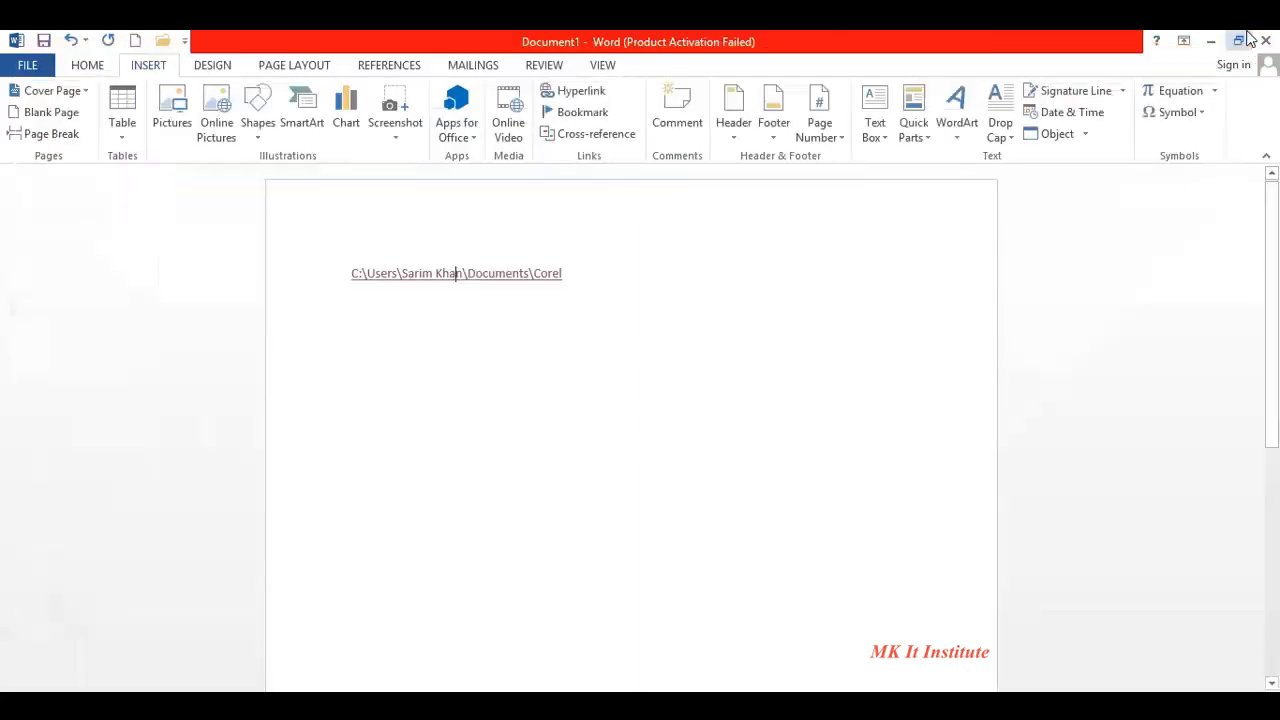
# - Dismiss the Devices pane, select the Corel hyperlink line and delete it
pyautogui.press('super+k')
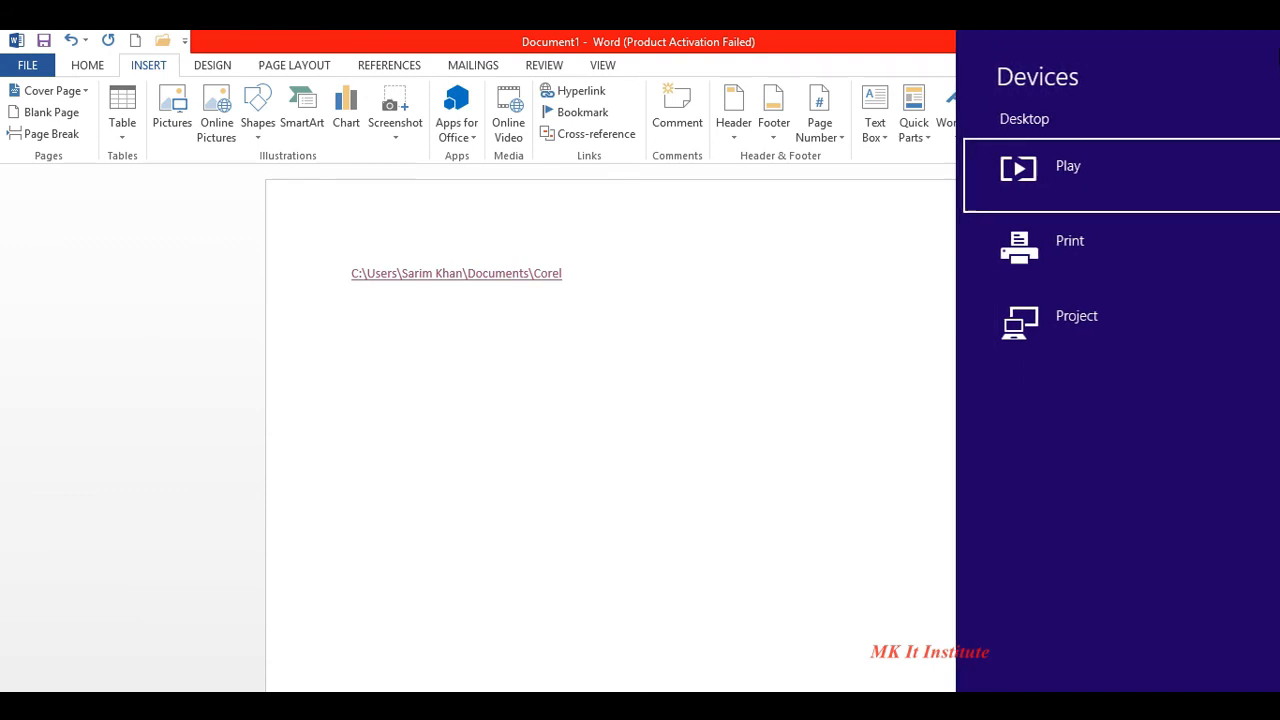
pyautogui.click(771, 361)
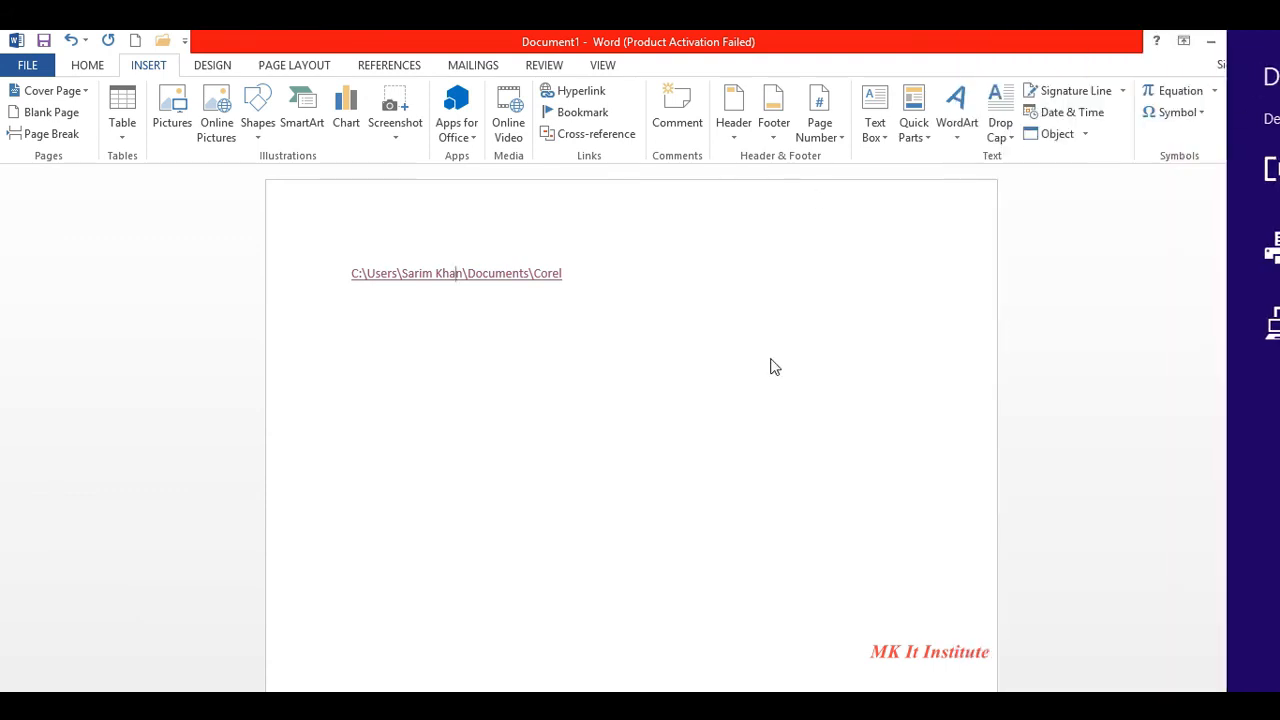
pyautogui.click(578, 287)
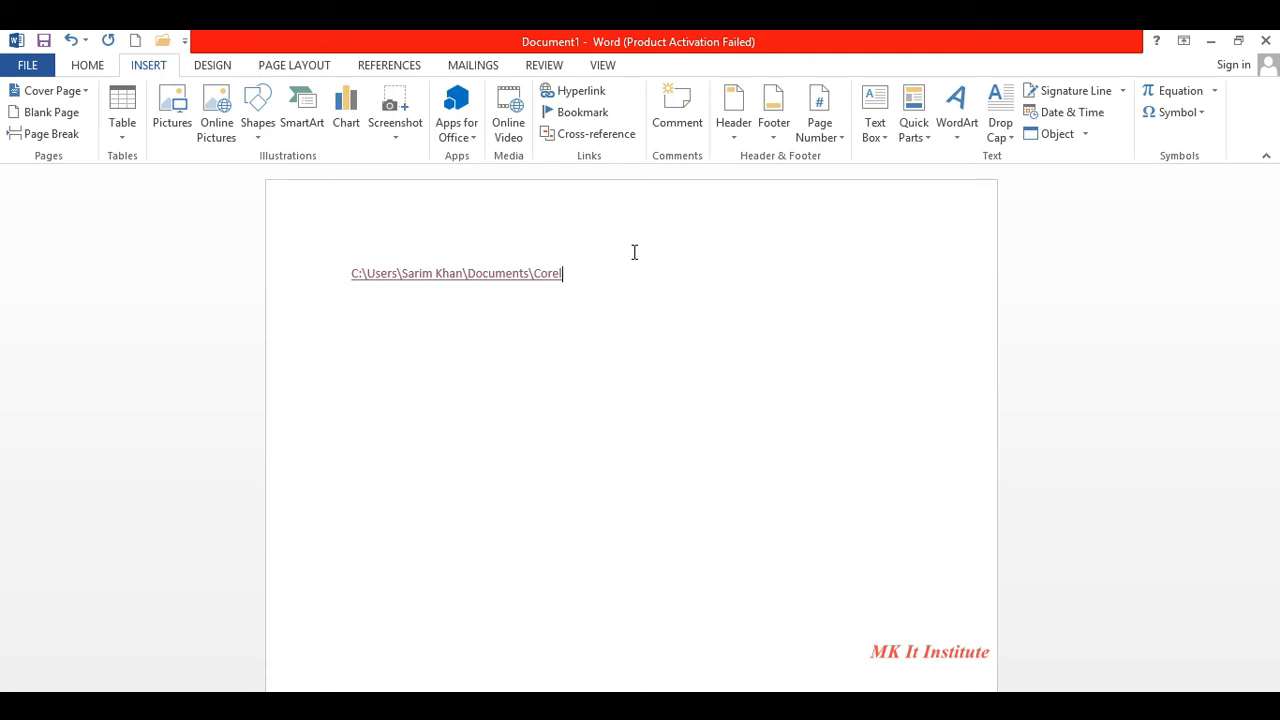
pyautogui.tripleClick(587, 290)
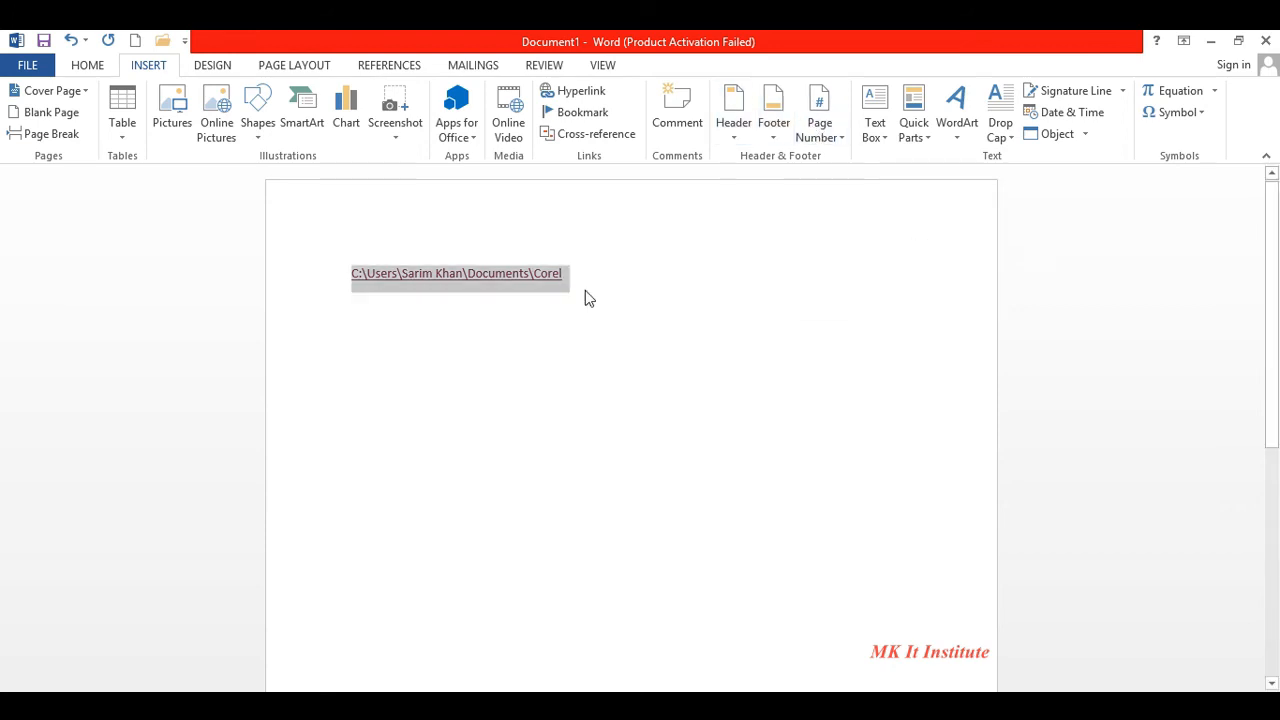
pyautogui.press('Delete')
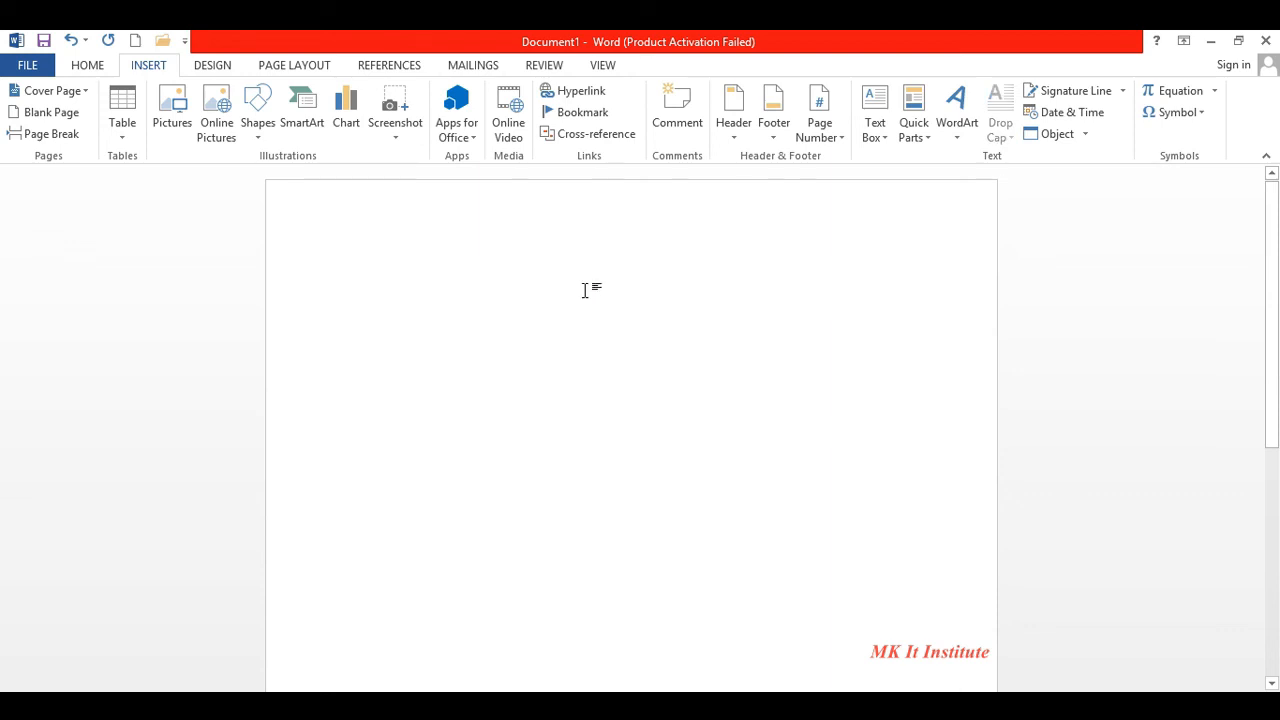
# - Insert a Blank header and type 'Mk It institute' in place of the placeholder
pyautogui.click(739, 131)
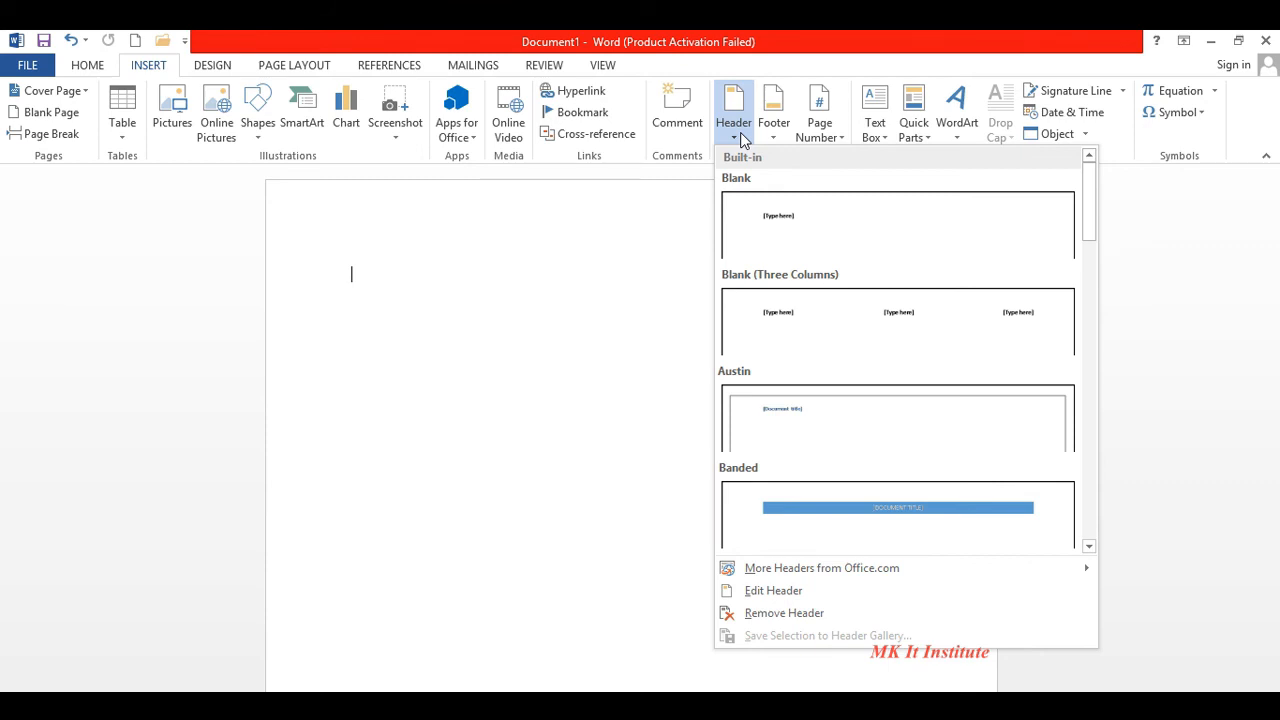
pyautogui.click(806, 212)
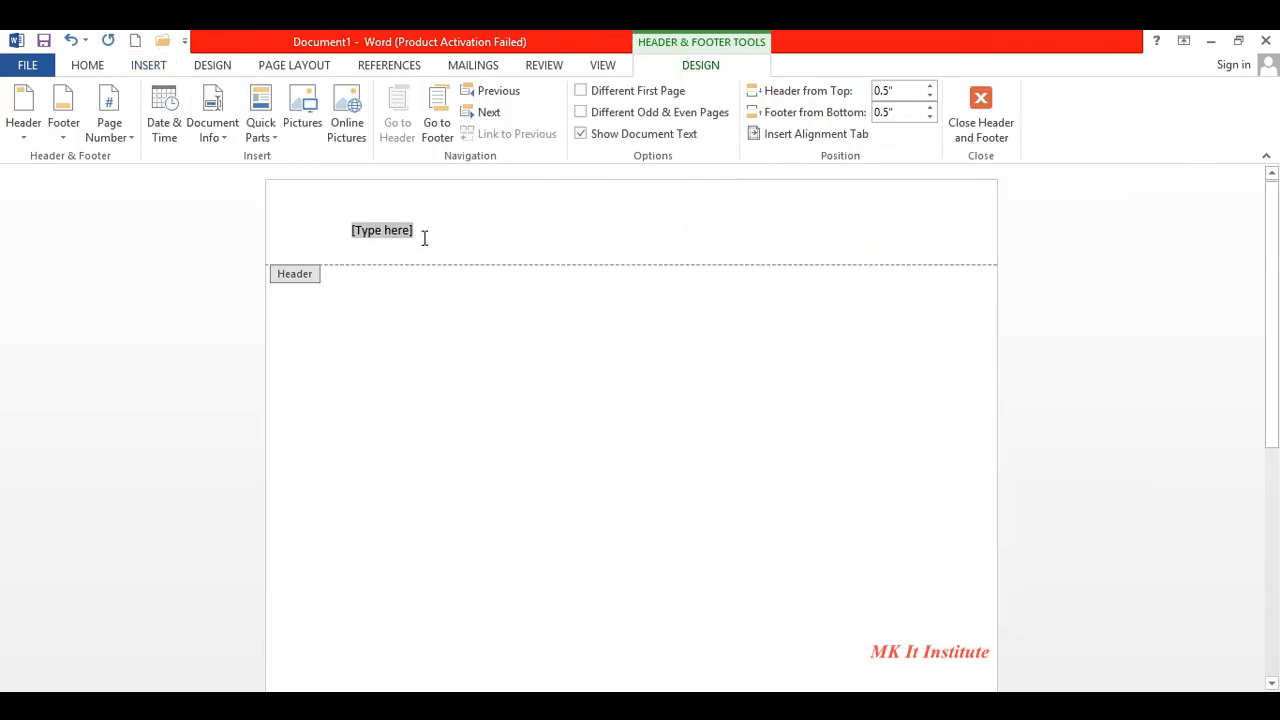
pyautogui.press('Delete')
pyautogui.write('Mk It institute')
# - Make the header text bold, grow it to 26 pt, and centre it
pyautogui.moveTo(430, 230); pyautogui.dragTo(347, 234)
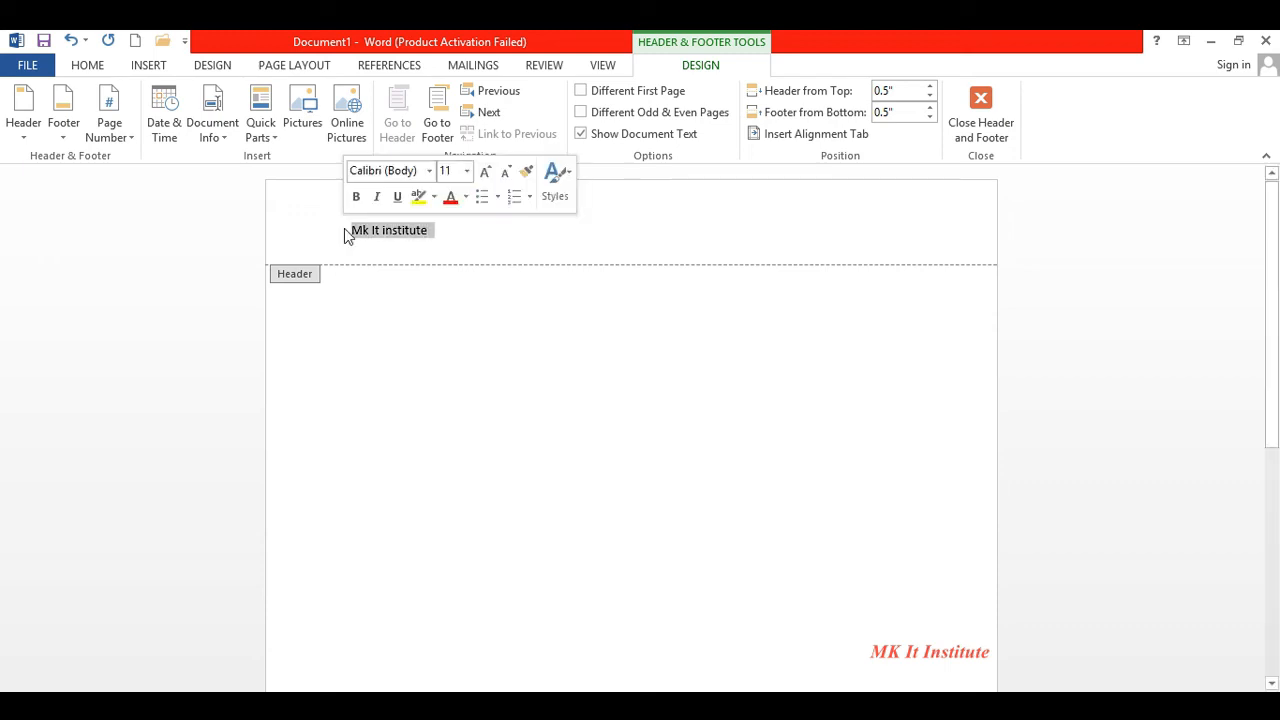
pyautogui.click(356, 196)
pyautogui.click(487, 173)
pyautogui.click(487, 173)
pyautogui.click(487, 173)
pyautogui.click(487, 173)
pyautogui.click(487, 173)
pyautogui.click(487, 173)
pyautogui.click(487, 173)
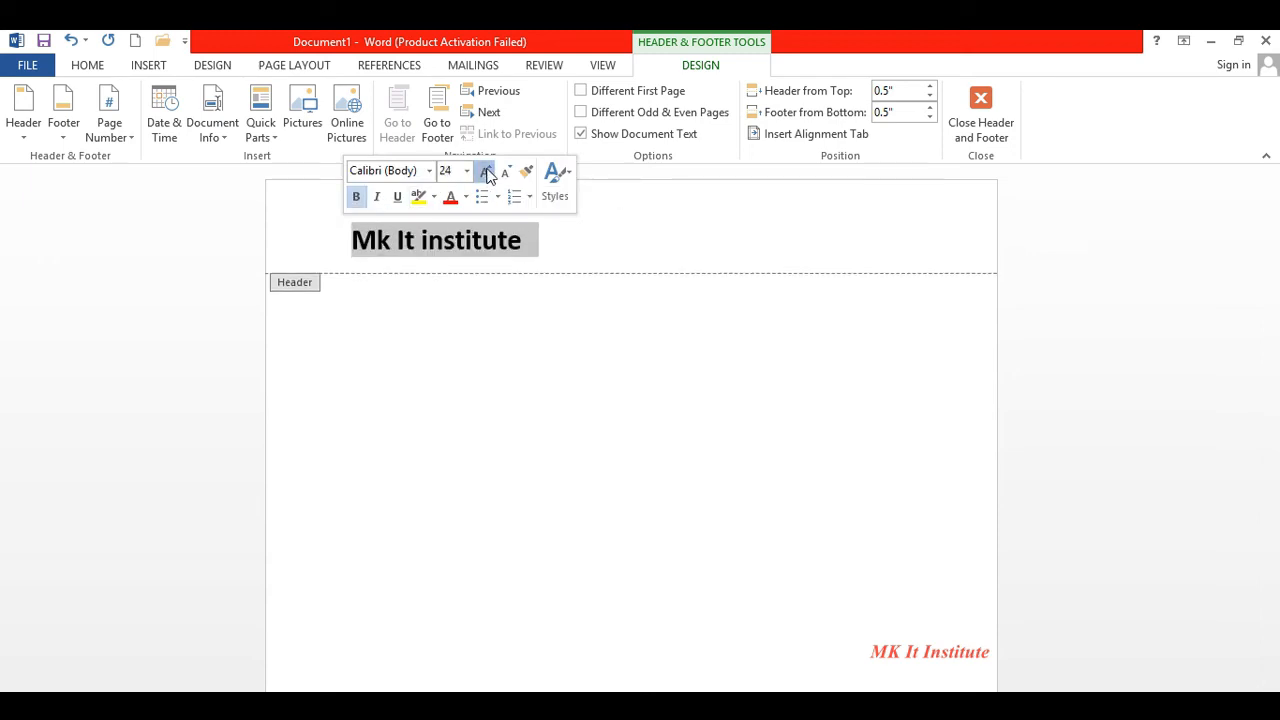
pyautogui.click(487, 173)
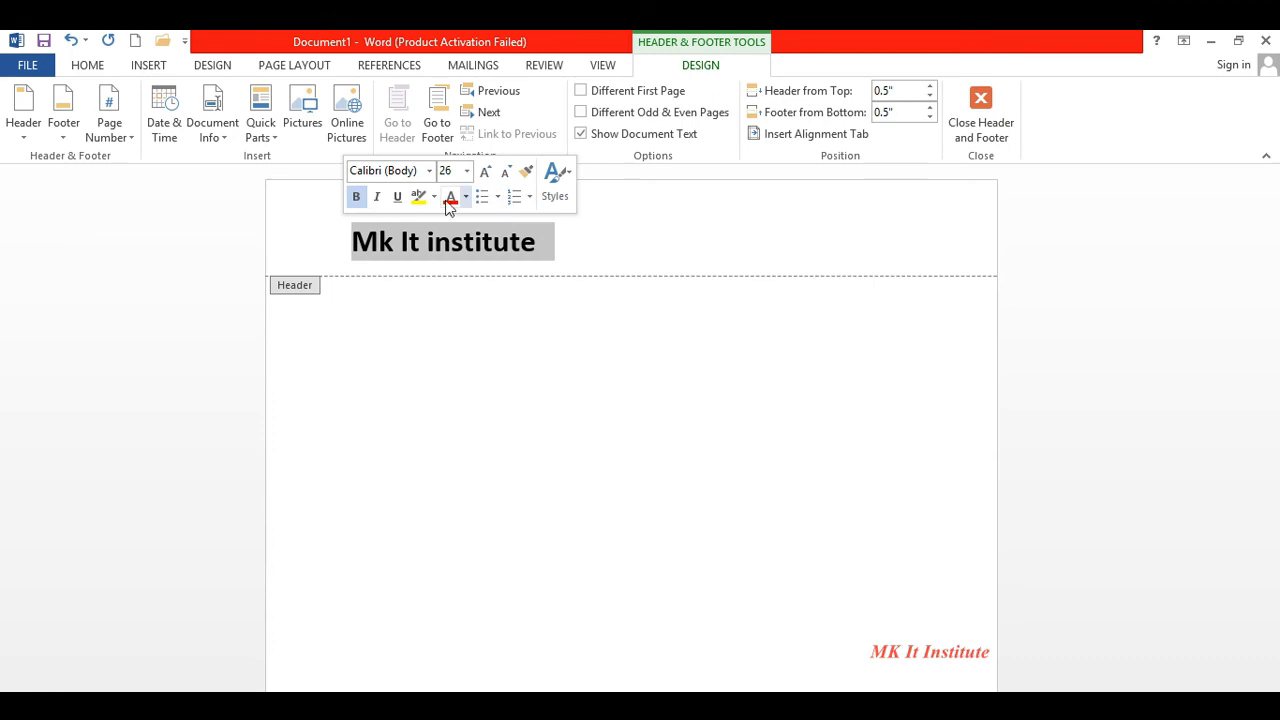
pyautogui.click(89, 68)
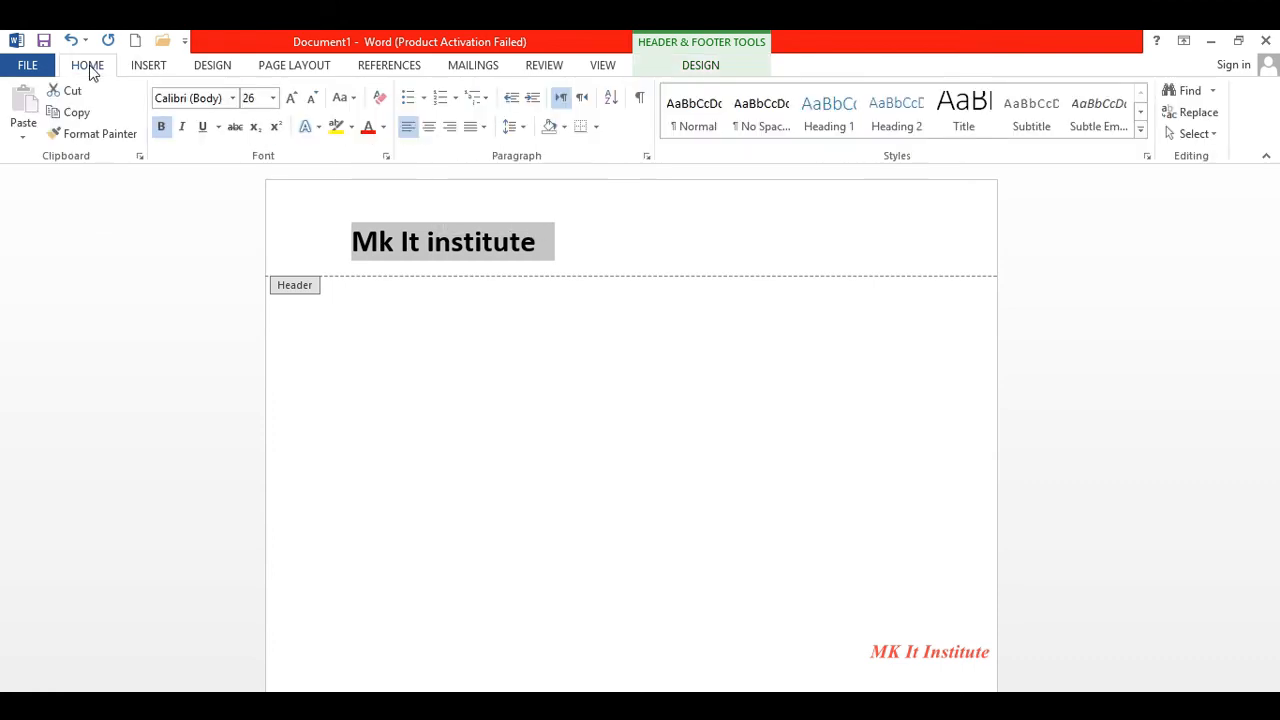
pyautogui.click(428, 135)
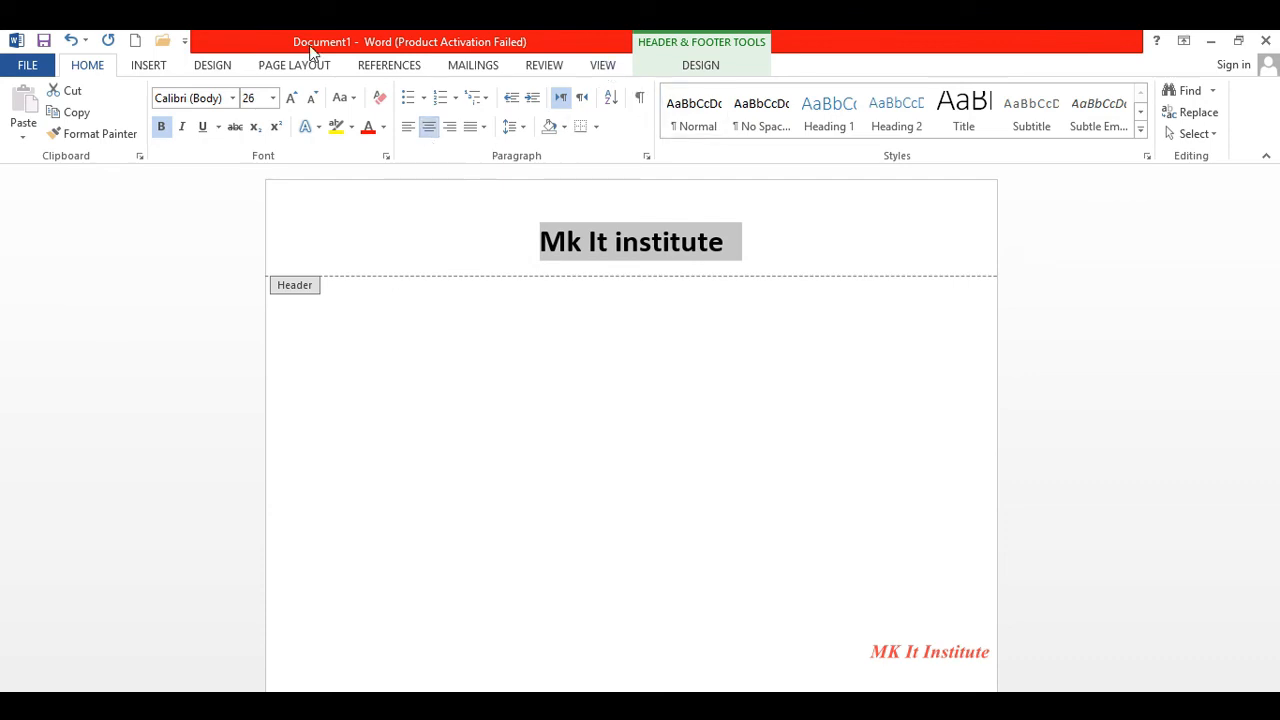
# - Draw a horizontal line under the header title and apply the plain dark line style
pyautogui.click(155, 66)
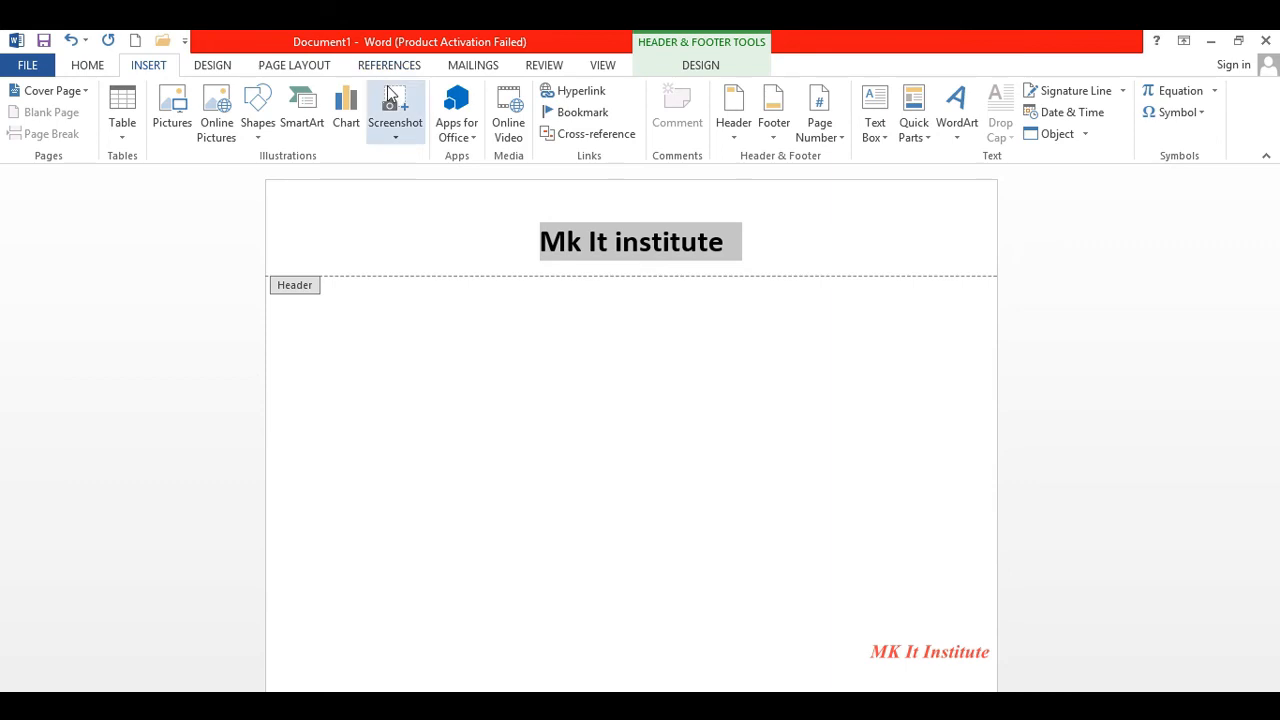
pyautogui.click(264, 137)
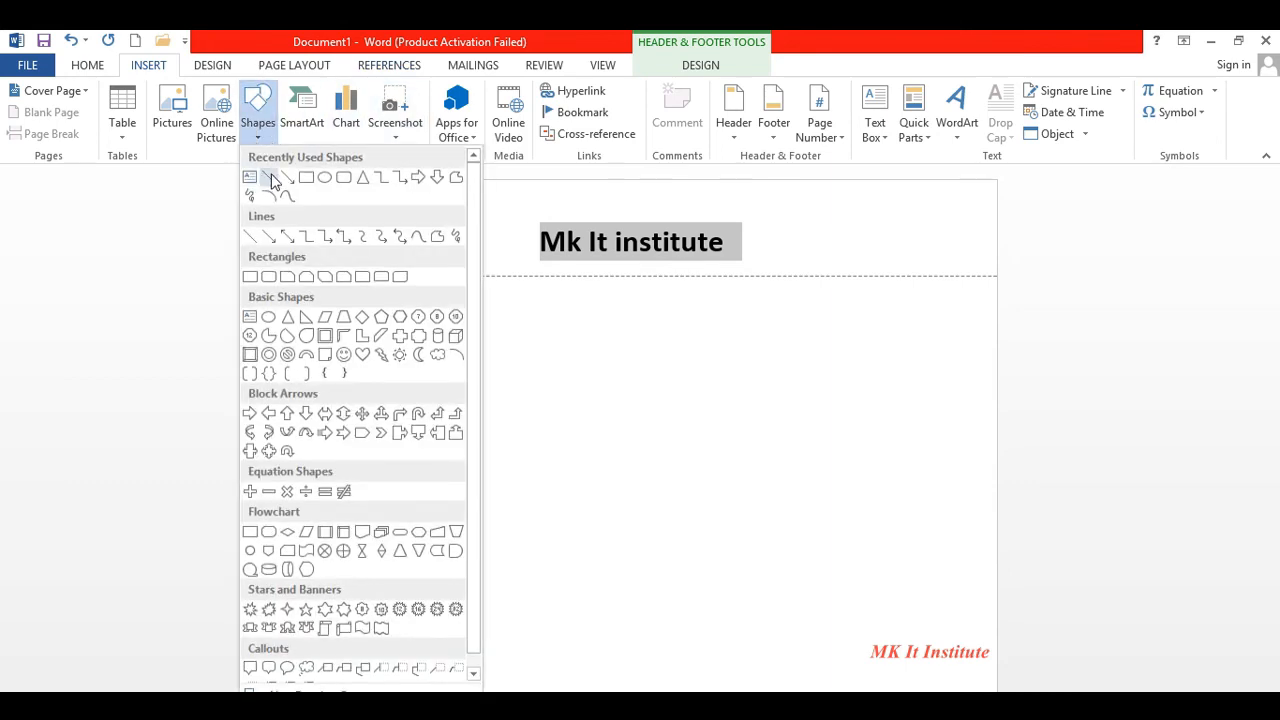
pyautogui.click(271, 177)
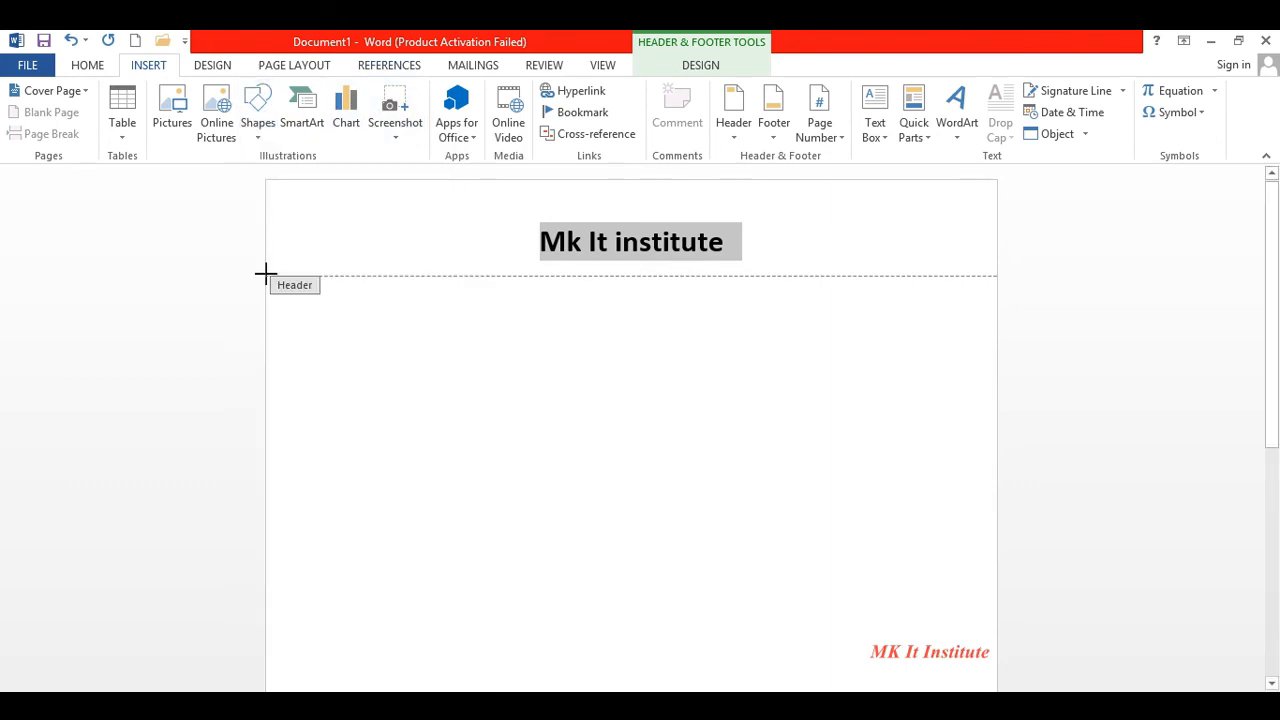
pyautogui.moveTo(265, 273); pyautogui.dragTo(995, 275)
pyautogui.press('super+c')
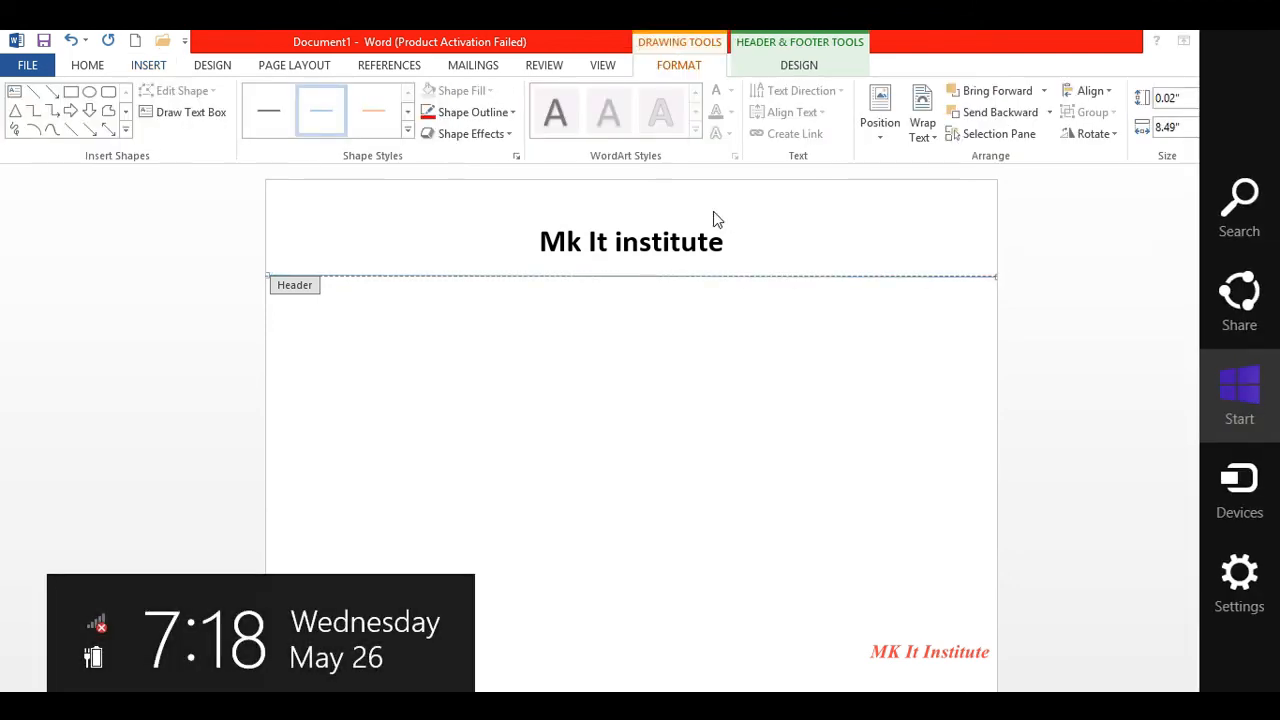
pyautogui.click(743, 218)
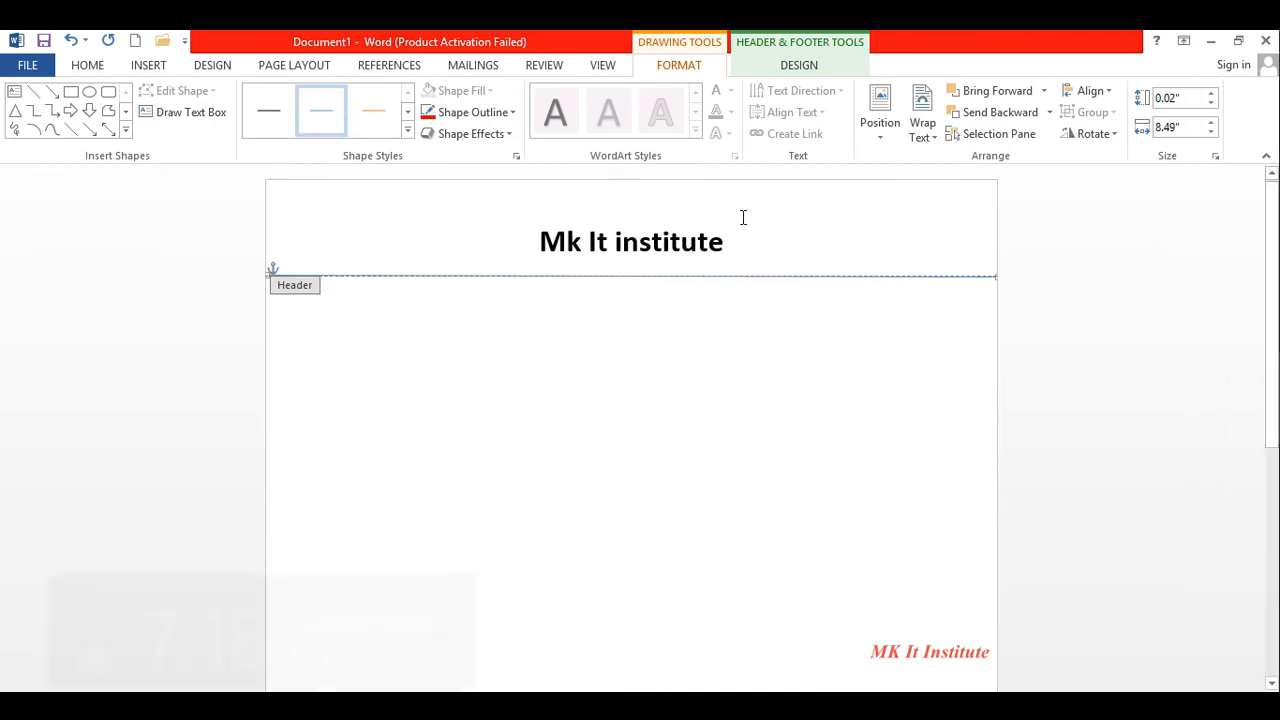
pyautogui.click(268, 120)
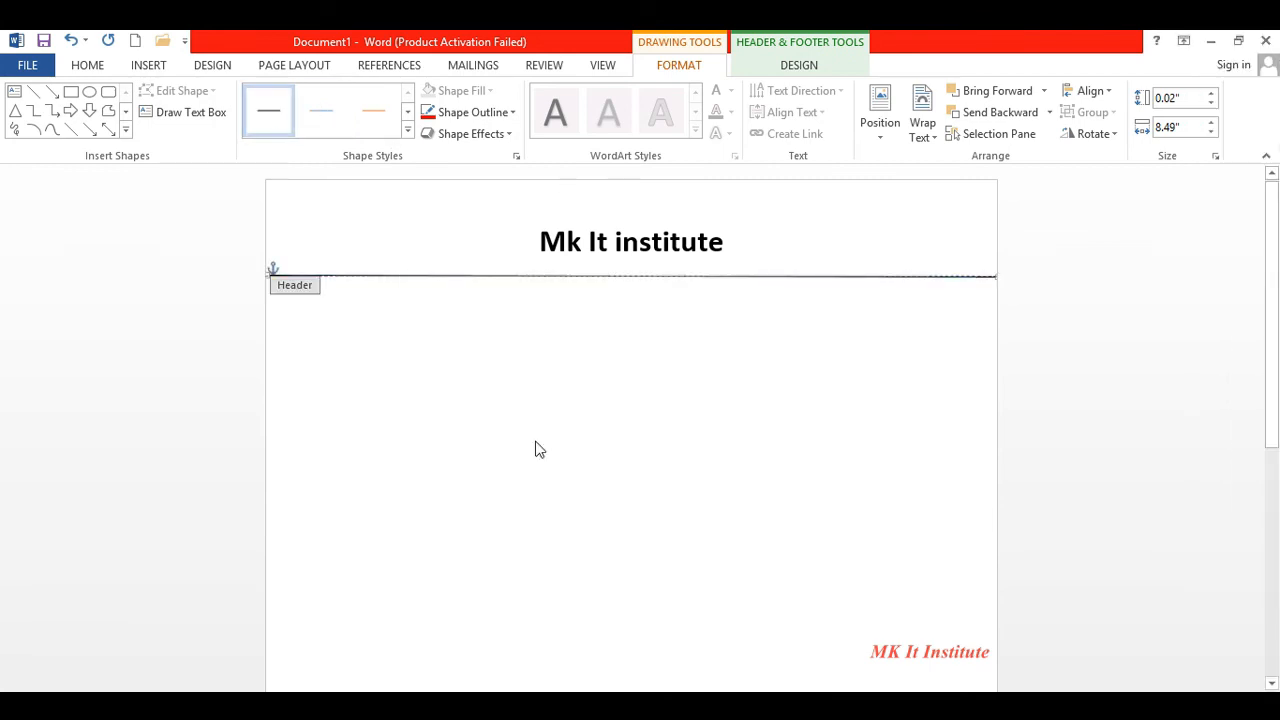
pyautogui.click(640, 245)
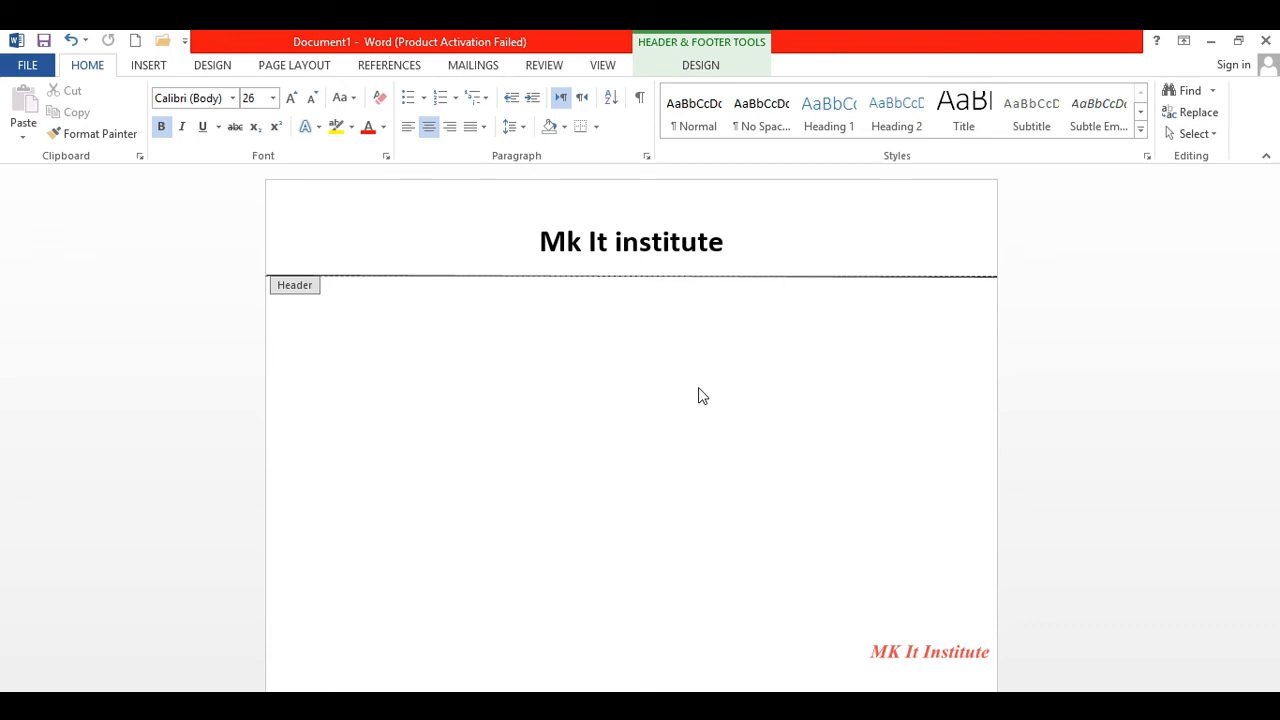
# - Reopen the header and examine the existing underline beneath the Mk It institute title
pyautogui.doubleClick(698, 390)
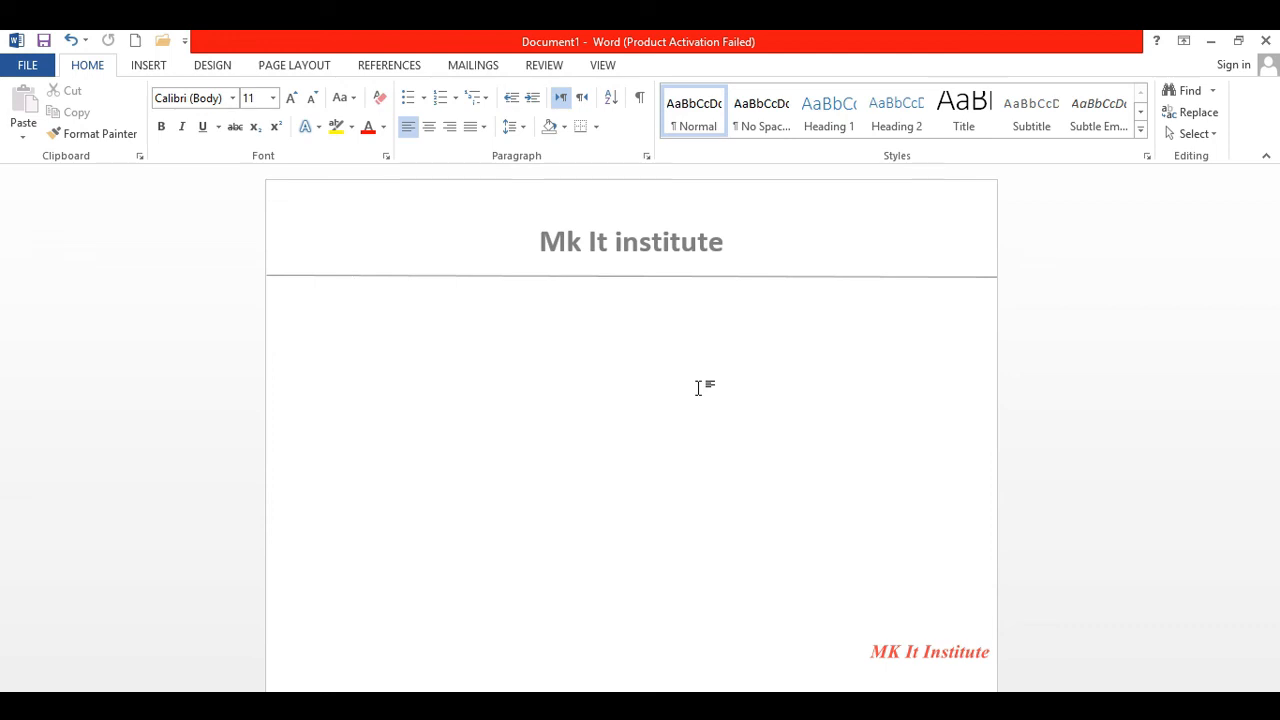
pyautogui.doubleClick(685, 258)
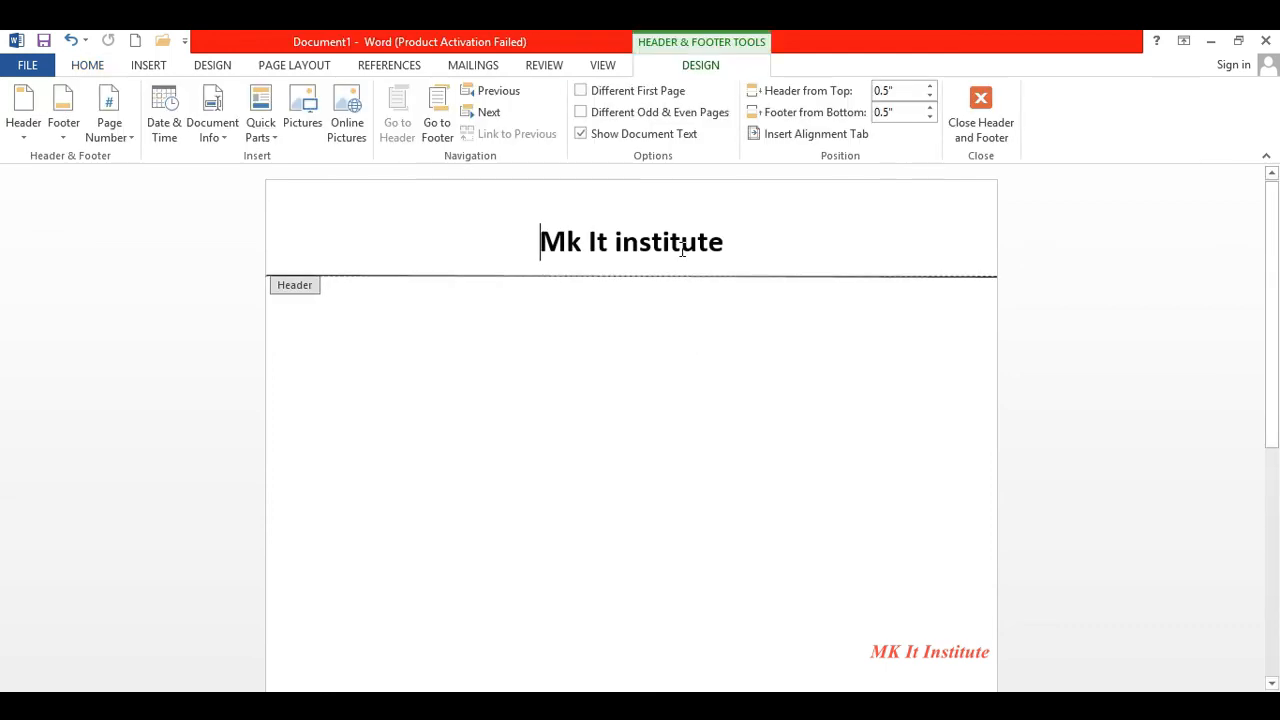
pyautogui.click(665, 278)
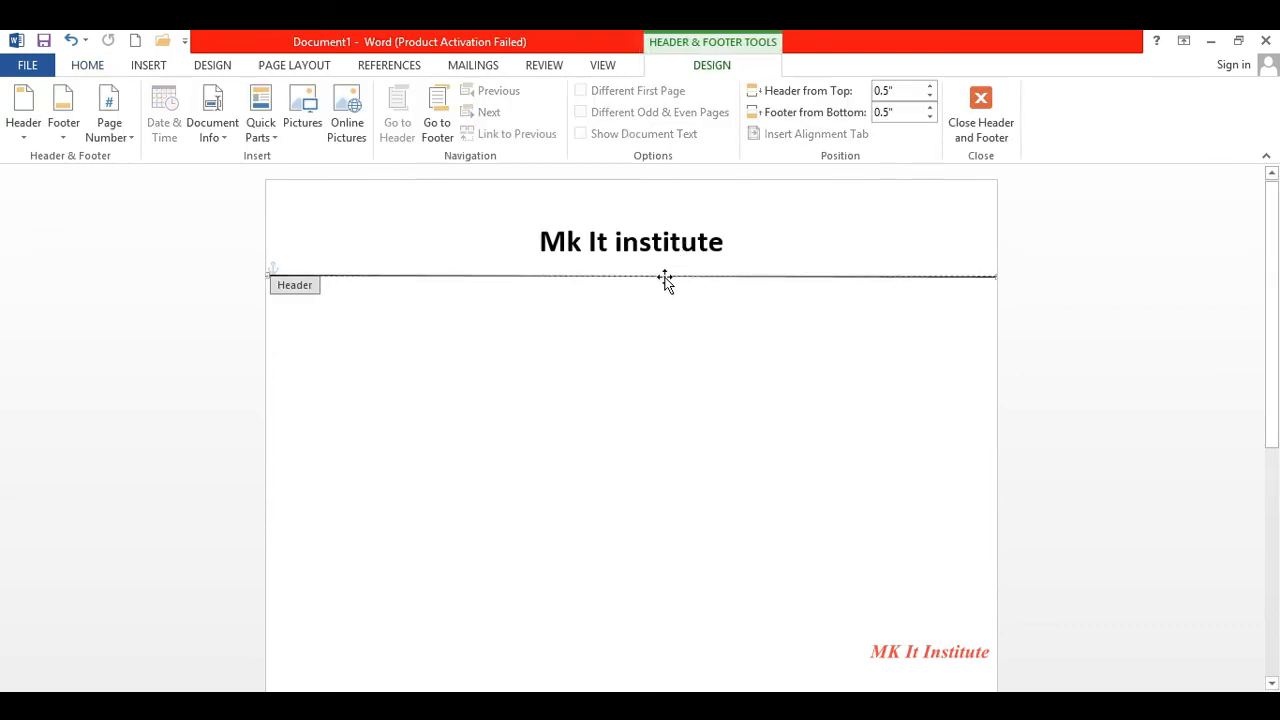
pyautogui.click(665, 280)
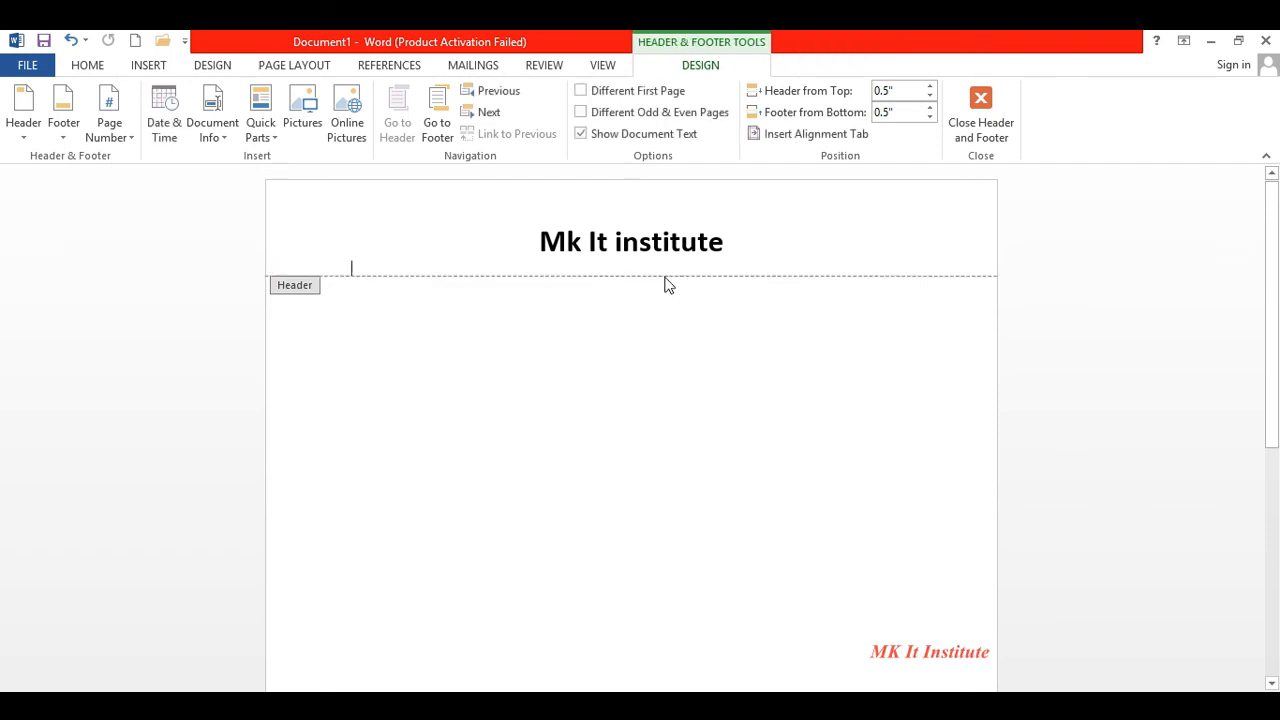
pyautogui.doubleClick(660, 372)
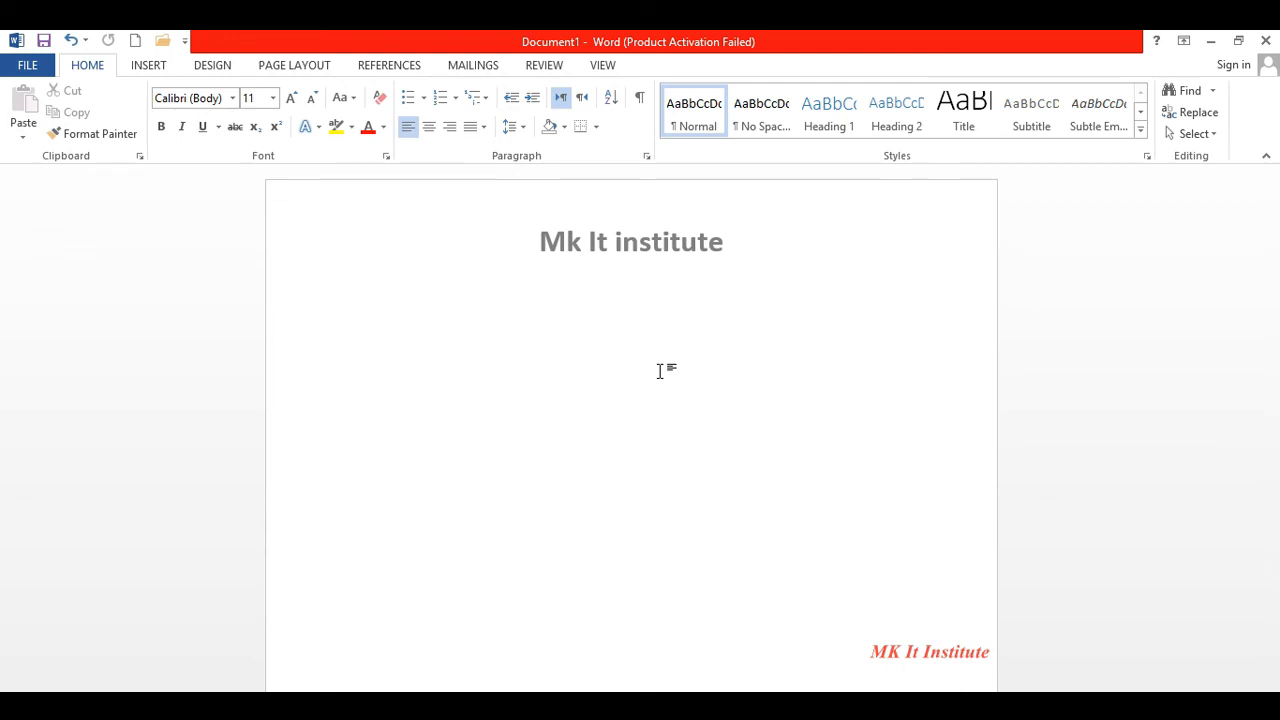
pyautogui.doubleClick(641, 224)
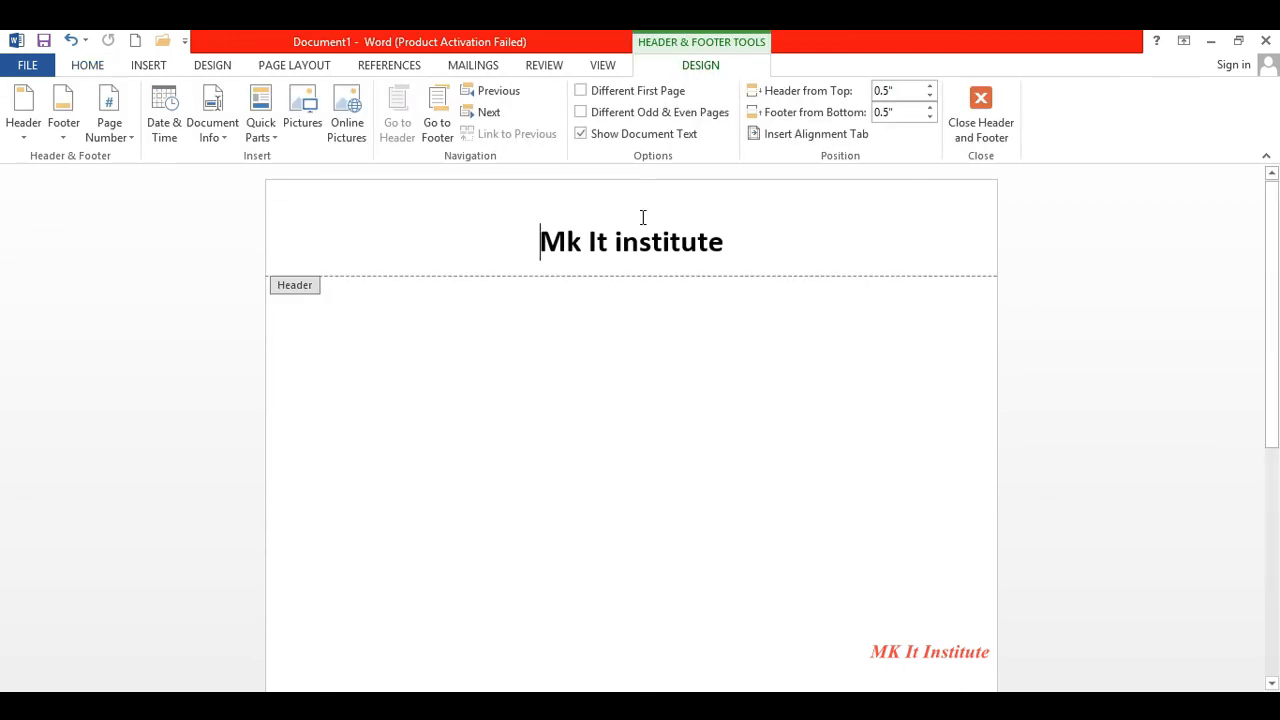
# - Draw a straight line across the page along the header border and style it solid black
pyautogui.click(149, 66)
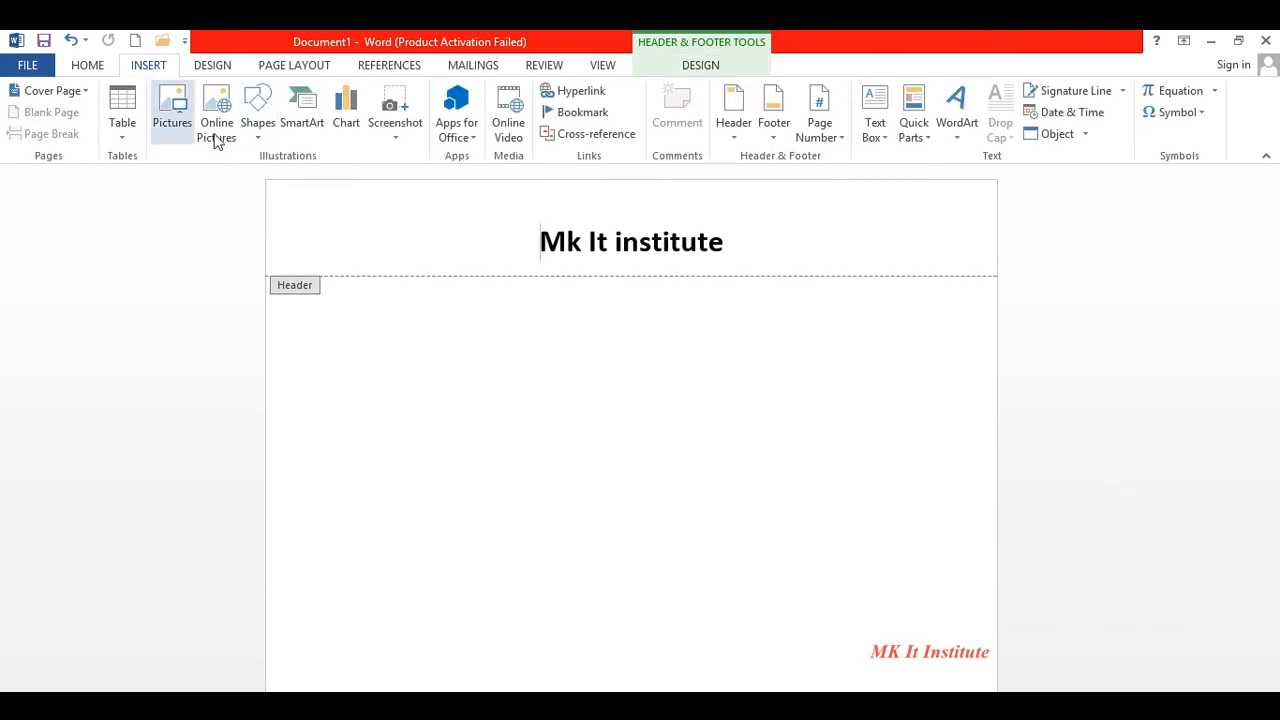
pyautogui.click(244, 138)
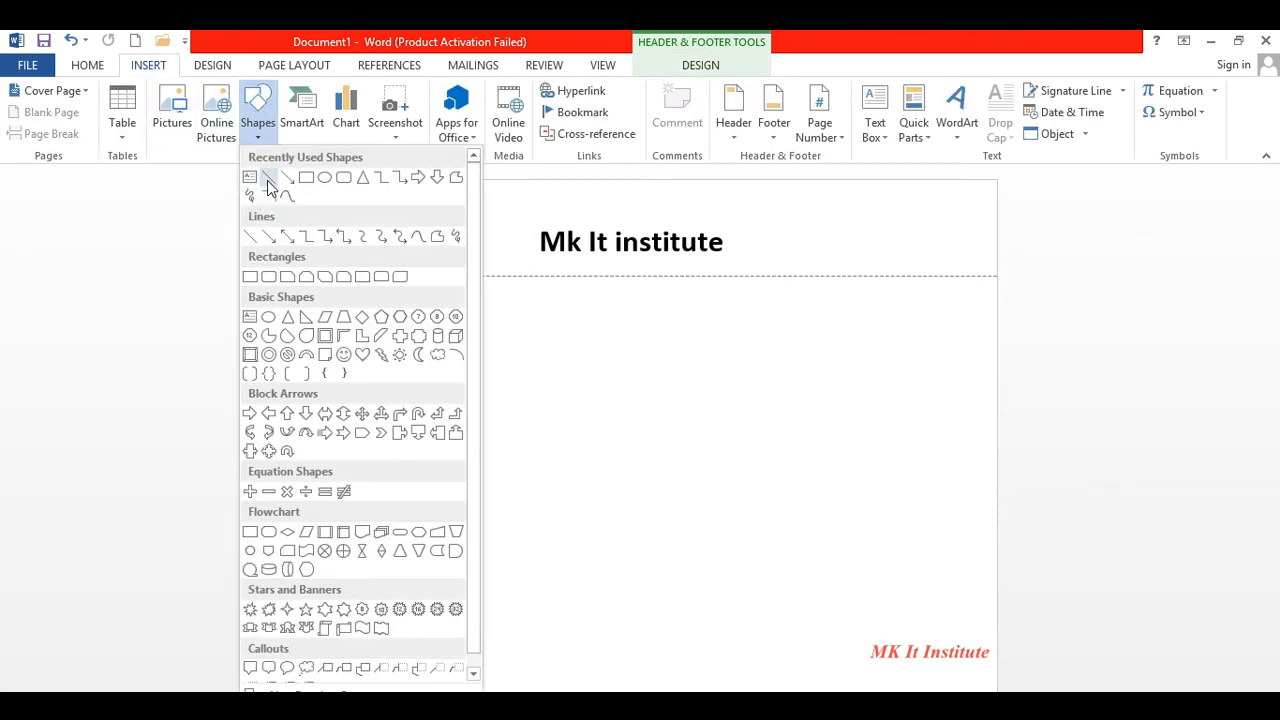
pyautogui.click(267, 180)
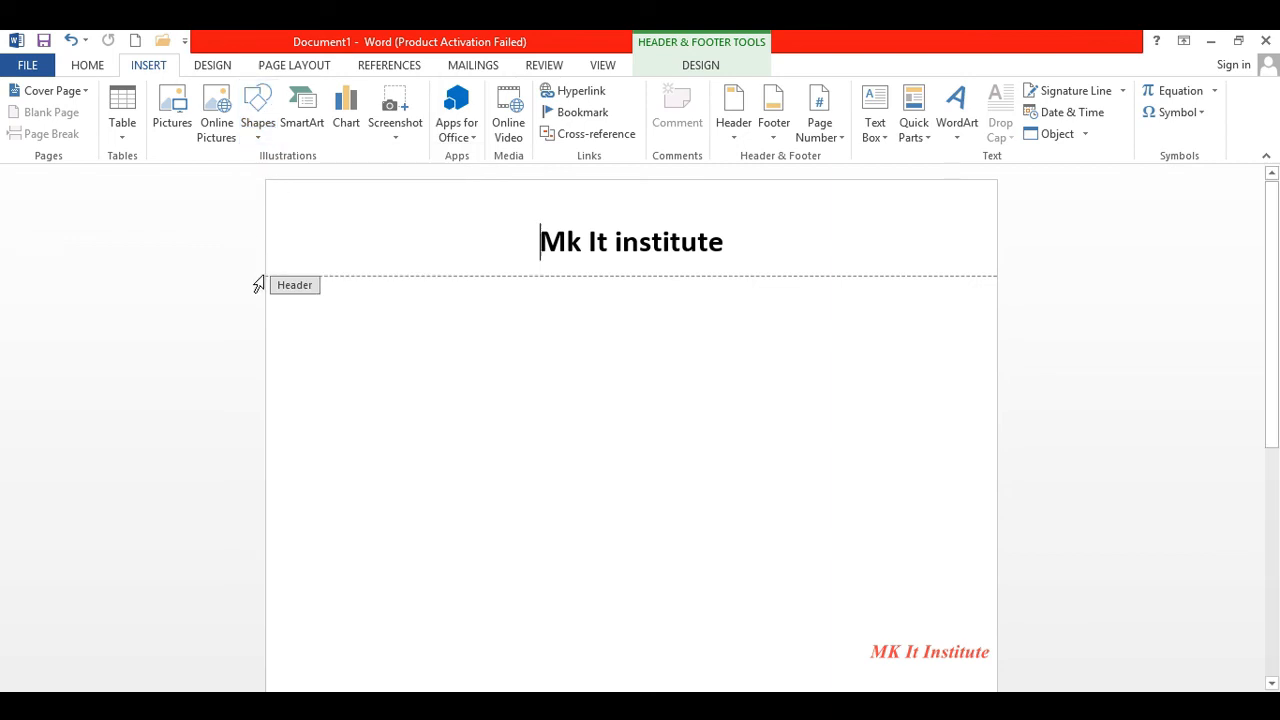
pyautogui.moveTo(267, 275); pyautogui.dragTo(994, 275)
pyautogui.moveTo(995, 276); pyautogui.dragTo(995, 277)
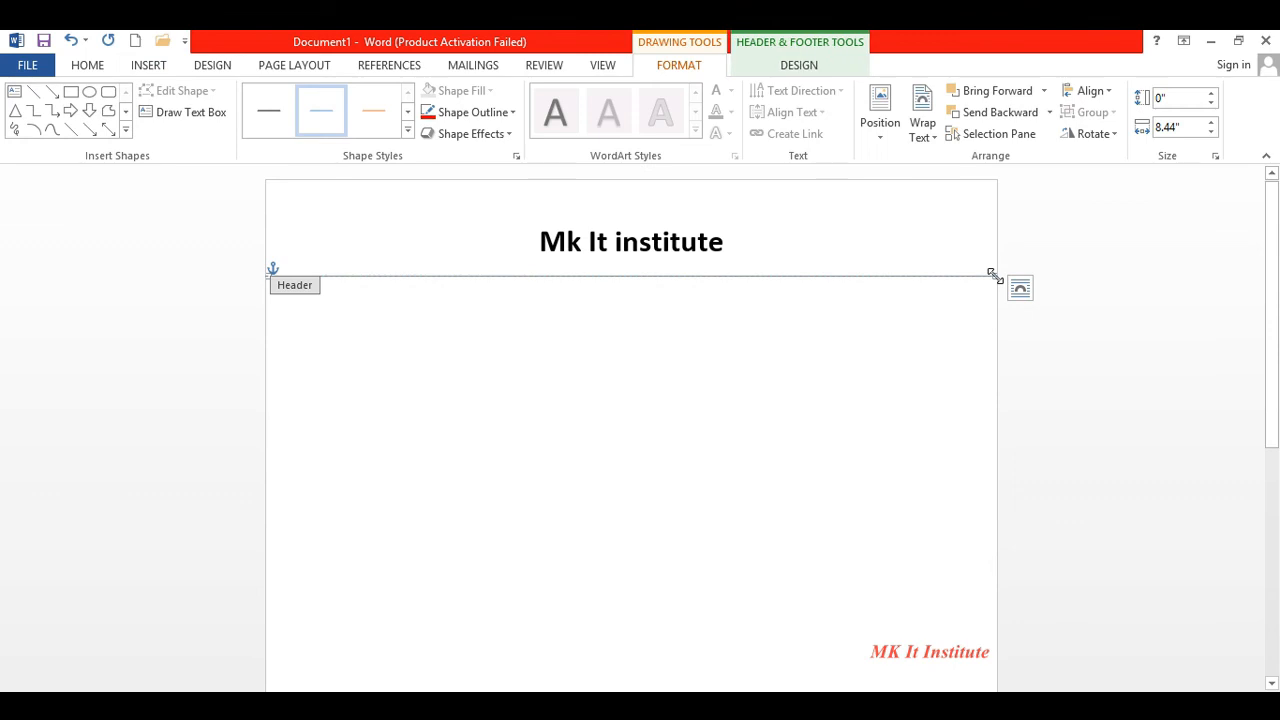
pyautogui.press('super+c')
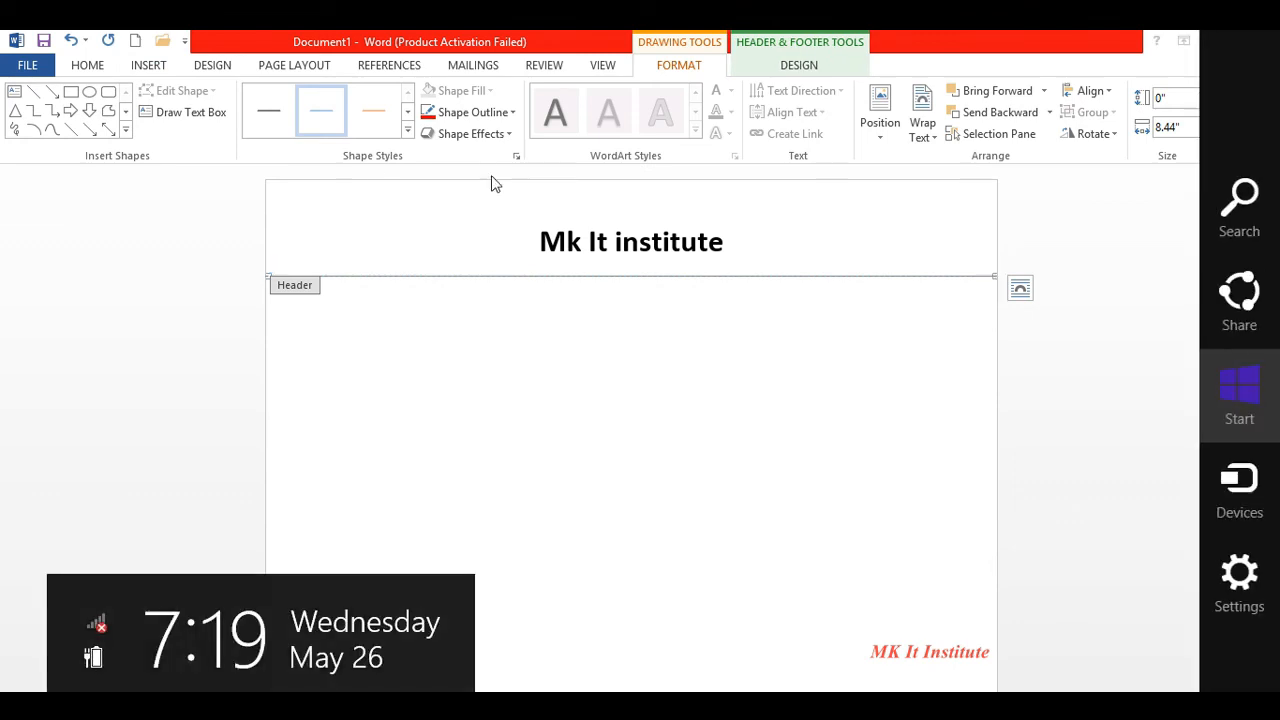
pyautogui.click(407, 129)
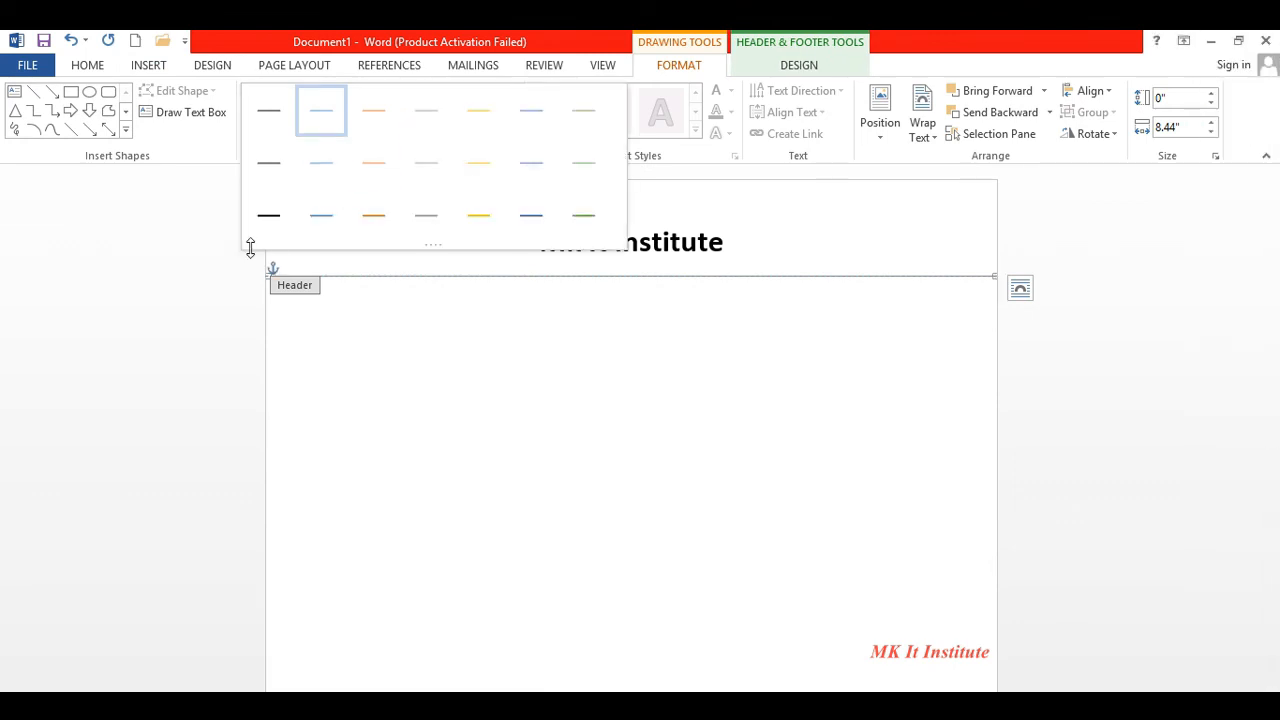
pyautogui.click(266, 215)
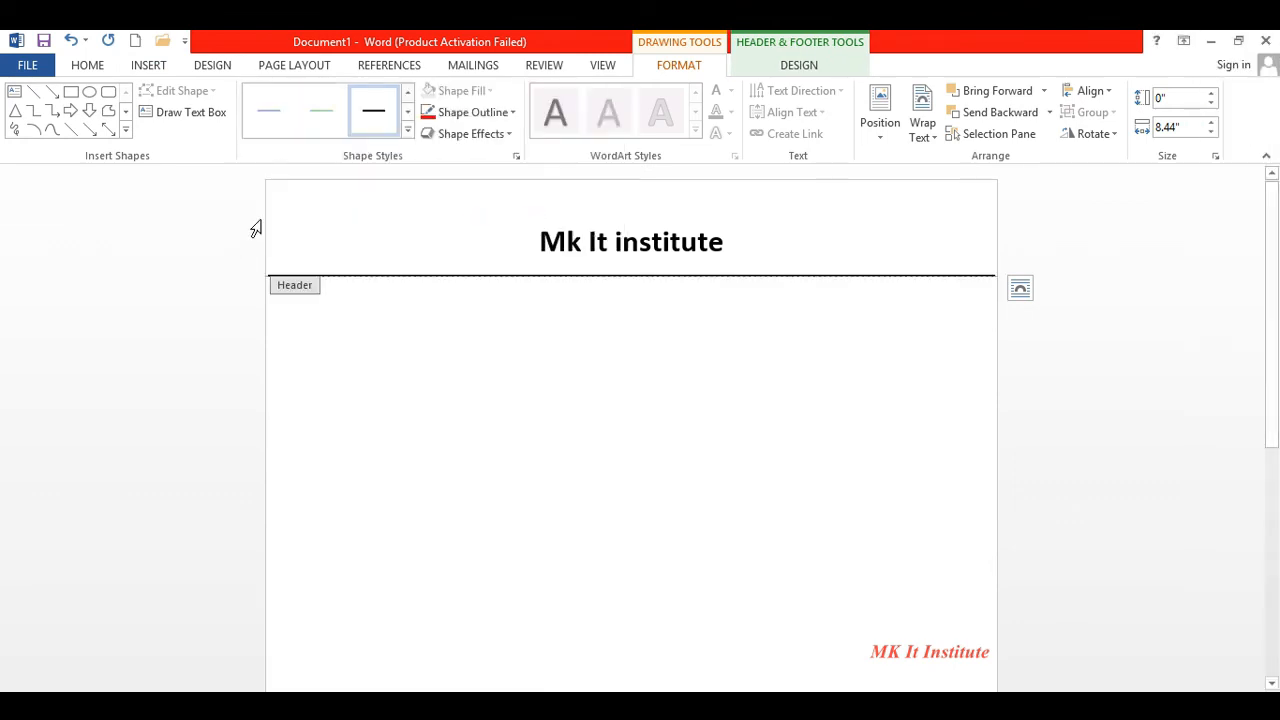
pyautogui.doubleClick(483, 383)
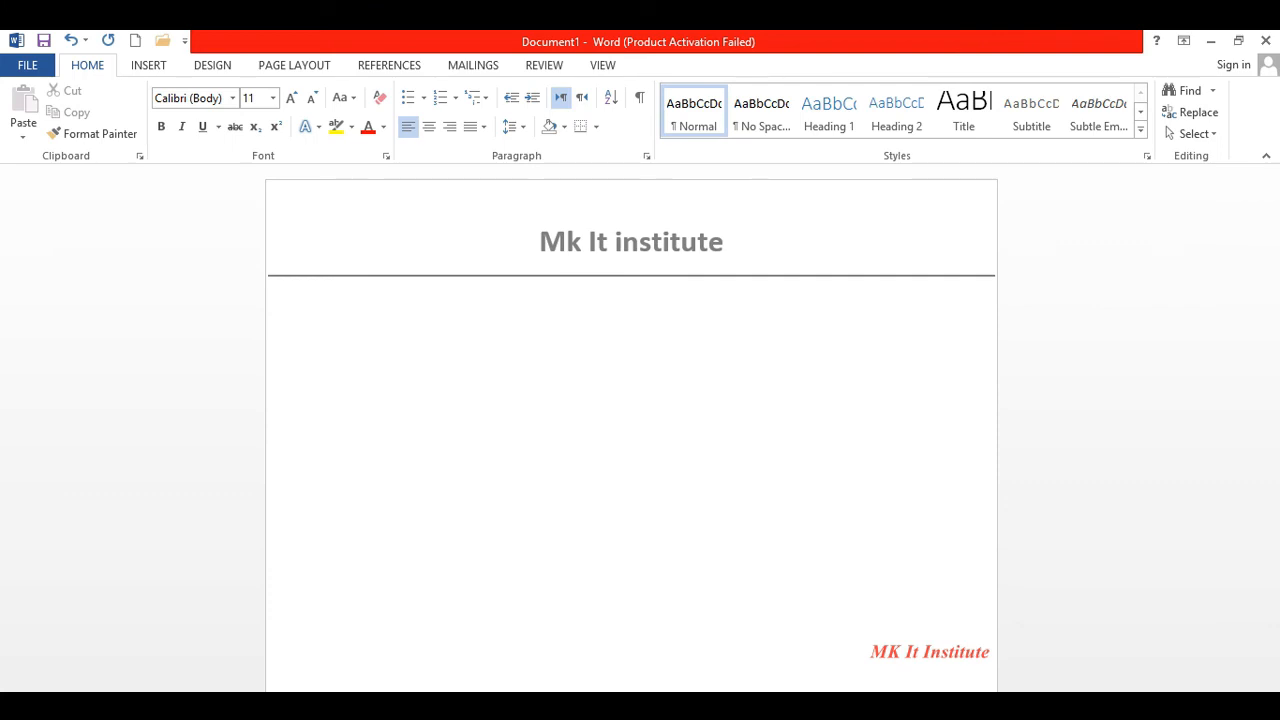
# - Add empty paragraphs until the document reaches a third page, then scroll back up
pyautogui.press('Return')
pyautogui.press('Return')
pyautogui.press('Return')
pyautogui.press('Return')
pyautogui.press('Return')
pyautogui.press('Return')
pyautogui.press('Return')
pyautogui.press('Return')
pyautogui.press('Return')
pyautogui.press('Return')
pyautogui.press('Return')
pyautogui.press('Return')
pyautogui.press('Return')
pyautogui.press('Return')
pyautogui.press('Return')
pyautogui.press('Return')
pyautogui.press('Return')
pyautogui.press('Return')
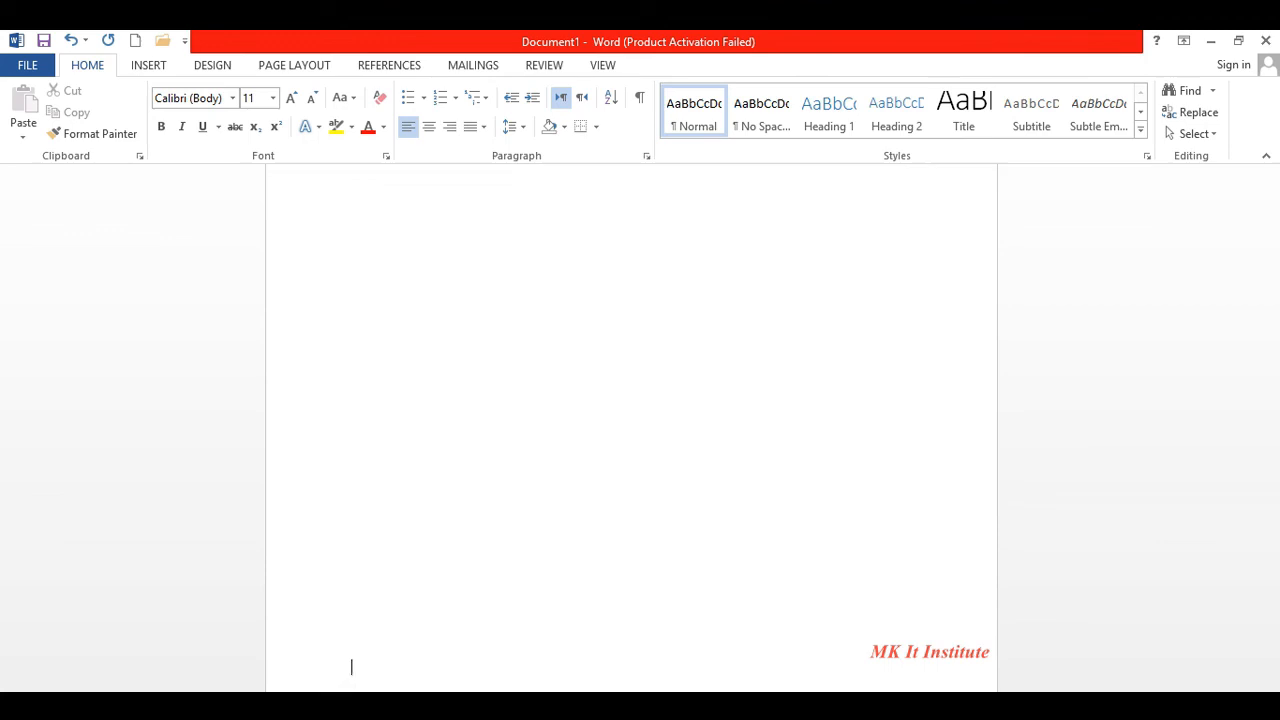
pyautogui.press('Return')
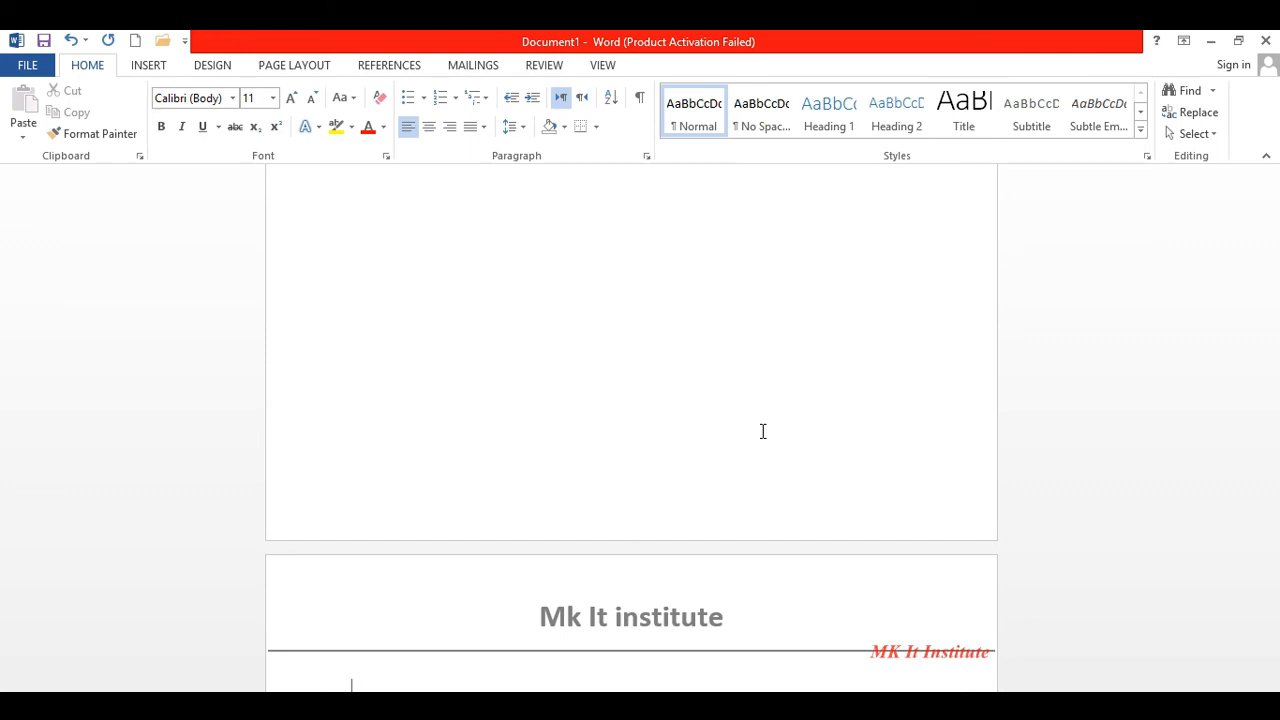
pyautogui.press('Return')
pyautogui.press('Return')
pyautogui.press('Return')
pyautogui.press('Return')
pyautogui.press('Return')
pyautogui.press('Return')
pyautogui.press('Return')
pyautogui.press('Return')
pyautogui.press('Return')
pyautogui.press('Return')
pyautogui.press('Return')
pyautogui.press('Return')
pyautogui.press('Return')
pyautogui.press('Return')
pyautogui.press('Return')
pyautogui.press('Return')
pyautogui.press('Return')
pyautogui.press('Return')
pyautogui.press('Return')
pyautogui.press('Return')
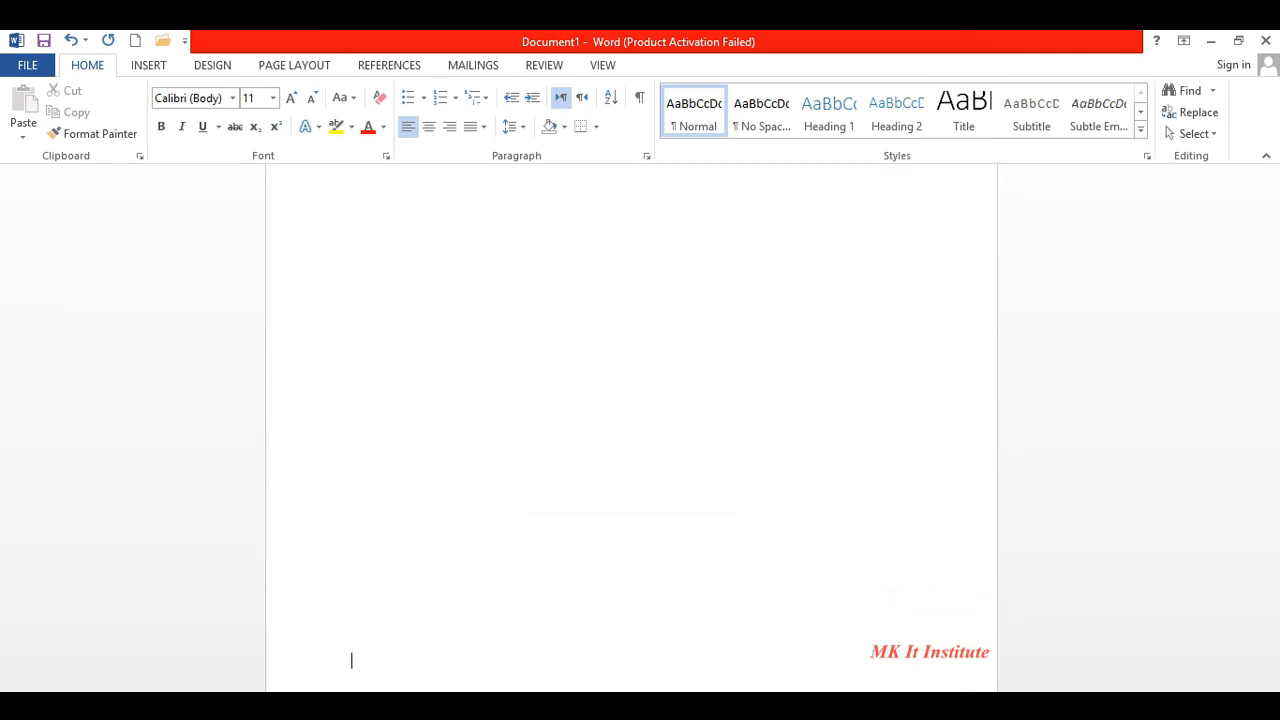
pyautogui.press('Return')
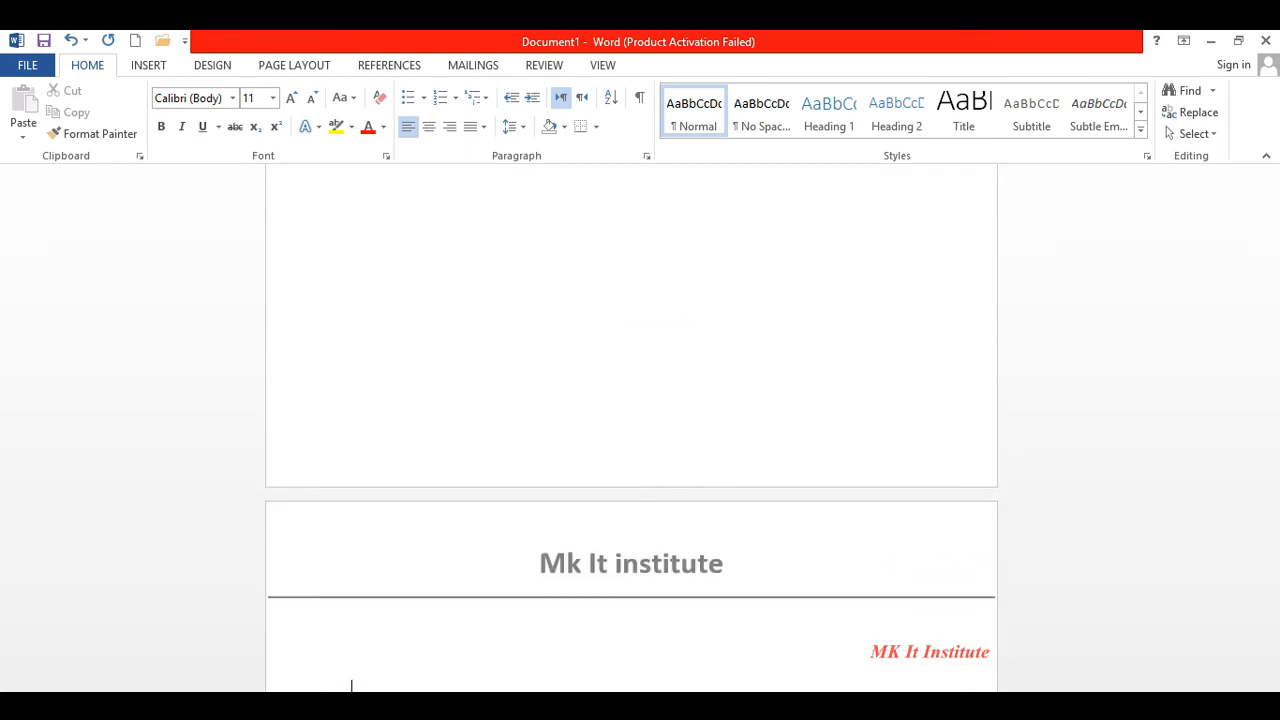
pyautogui.moveTo(1272, 465); pyautogui.dragTo(1273, 185)
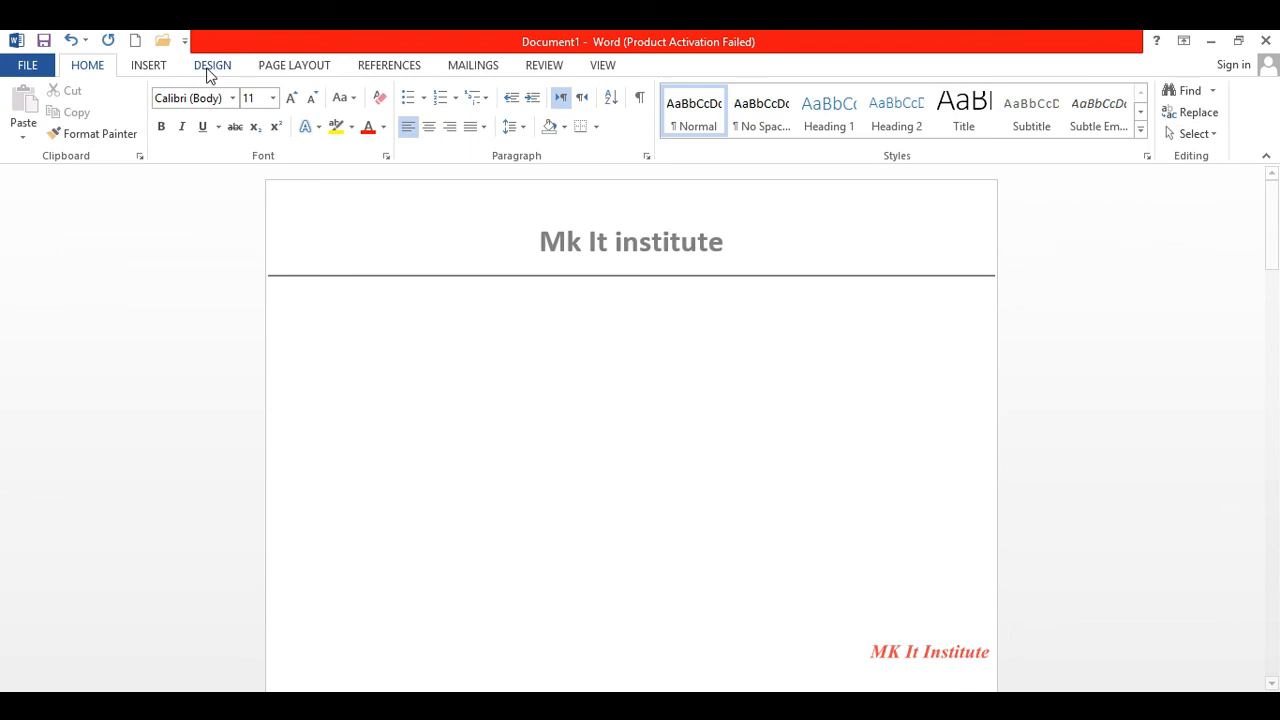
# - Insert a Blank footer and replace its placeholder with an e-mail address
pyautogui.click(149, 66)
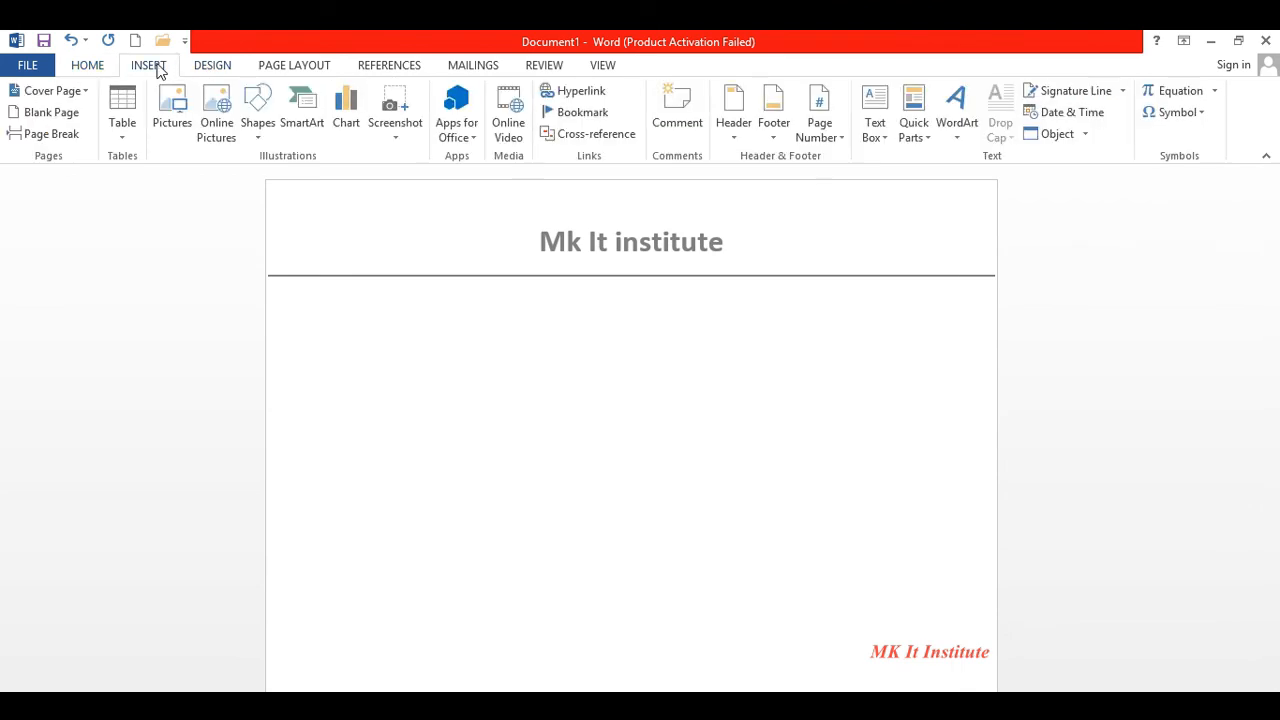
pyautogui.click(779, 138)
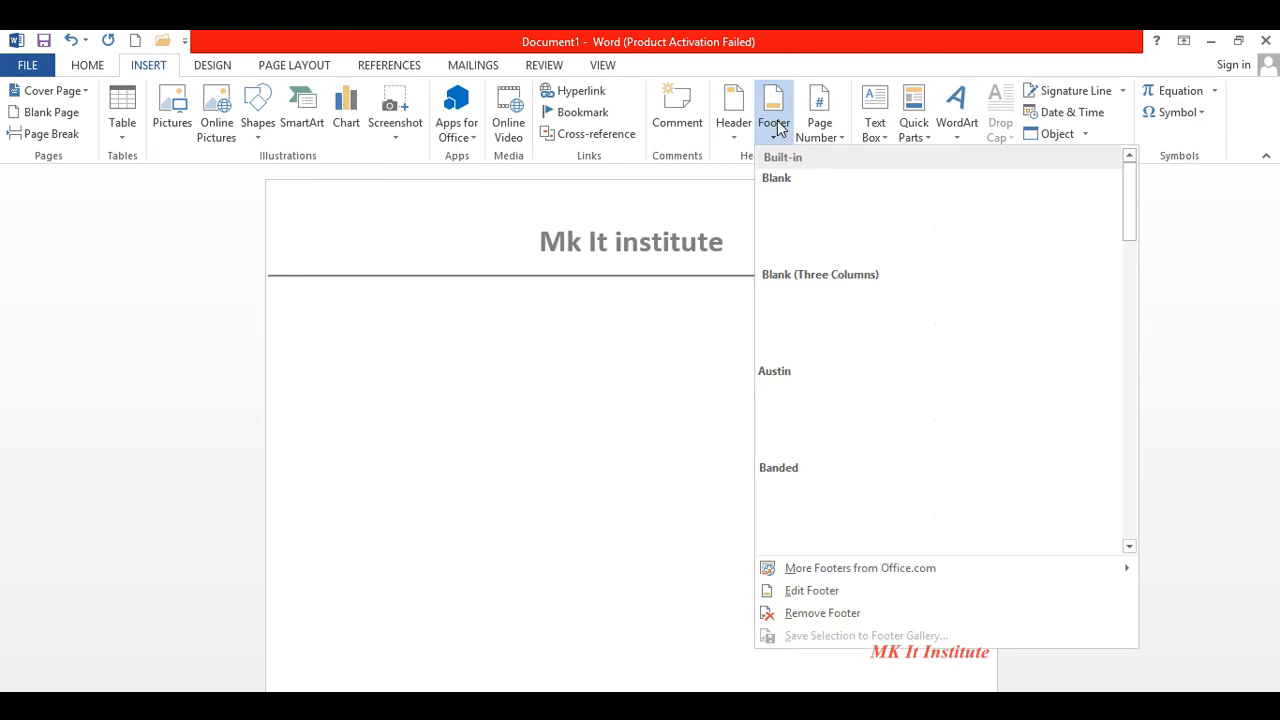
pyautogui.click(817, 224)
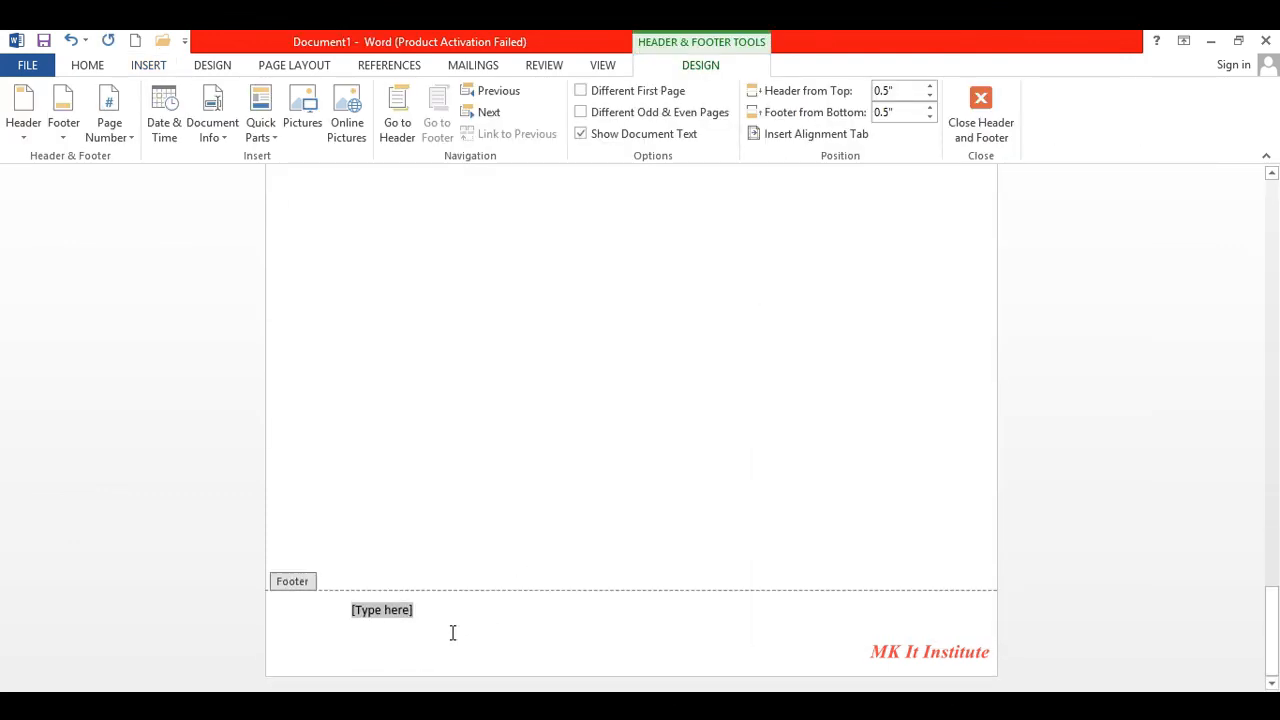
pyautogui.press('Delete')
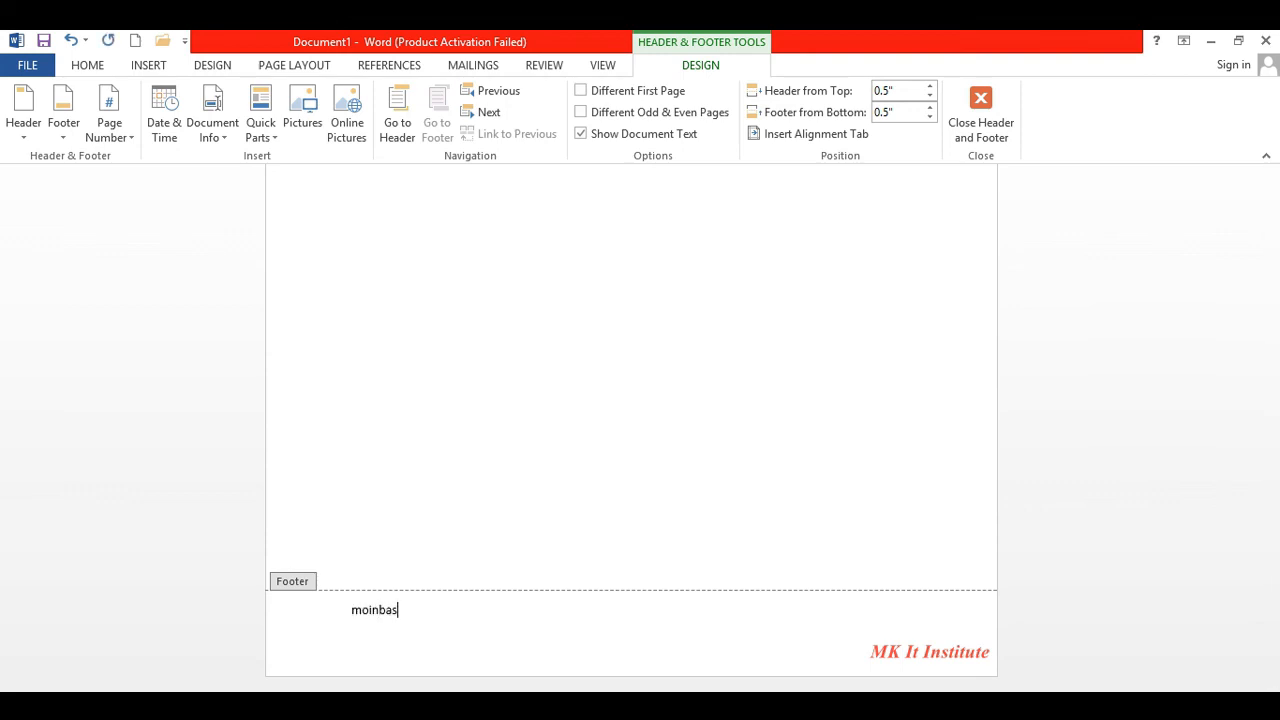
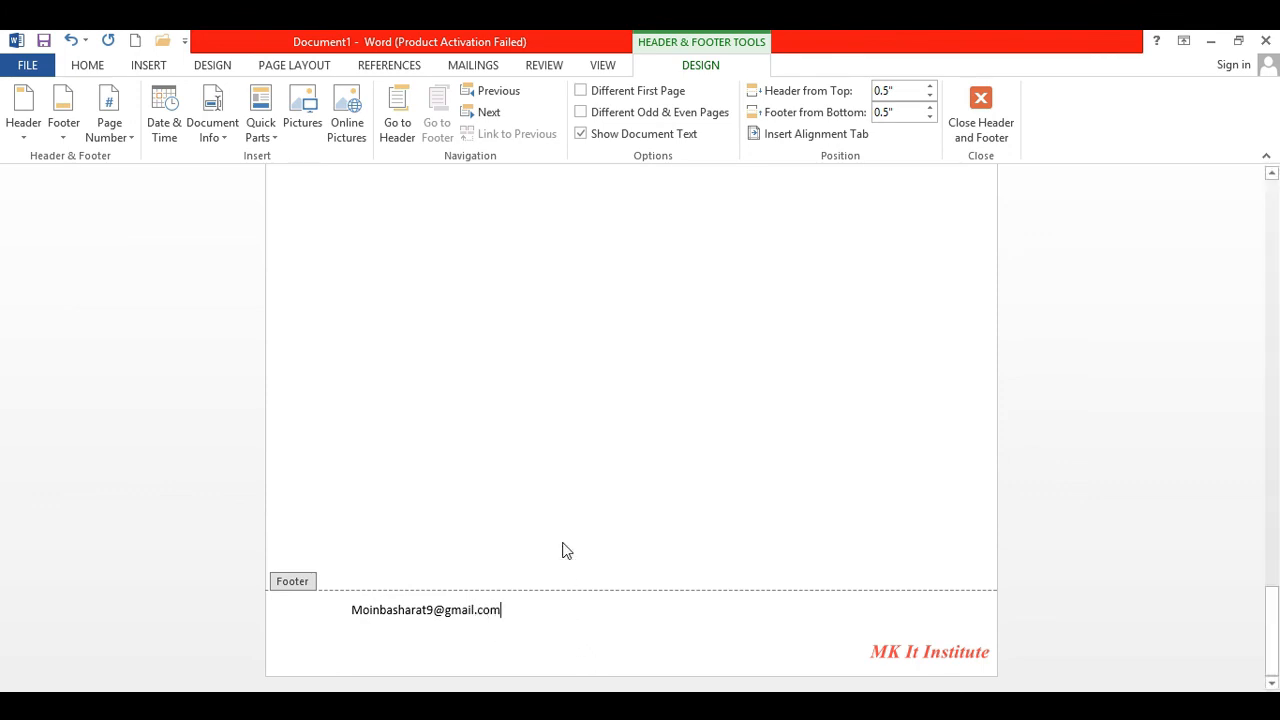
pyautogui.doubleClick(563, 529)
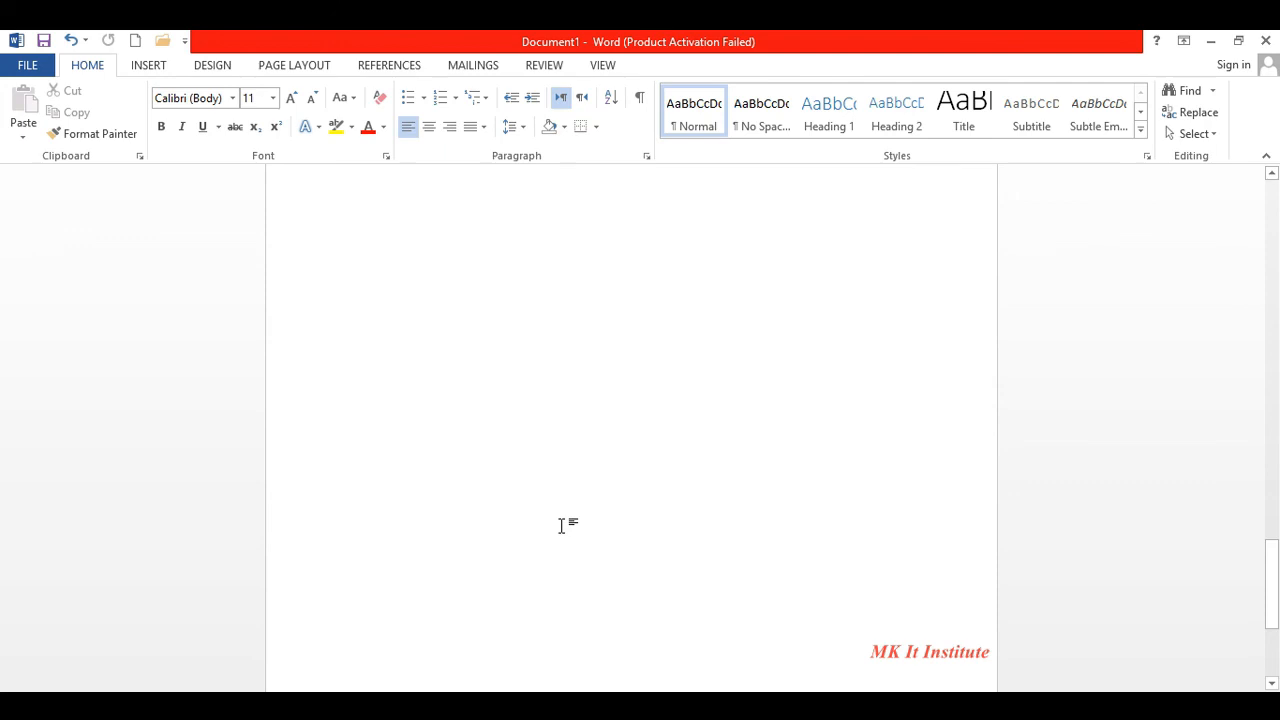
# - Add empty lines to the end of the page, then scroll back to the first page
pyautogui.moveTo(1271, 557); pyautogui.dragTo(1277, 639)
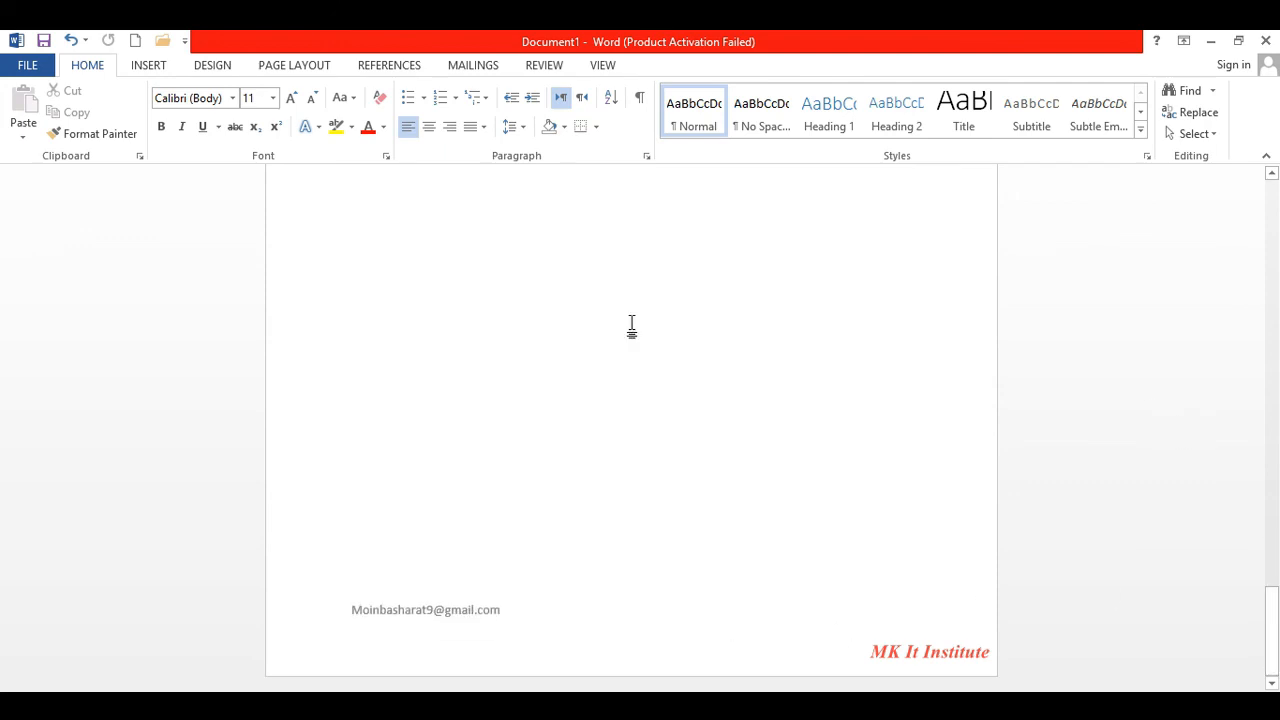
pyautogui.press('Return')
pyautogui.press('Return')
pyautogui.press('Return')
pyautogui.press('Return')
pyautogui.press('Return')
pyautogui.press('Return')
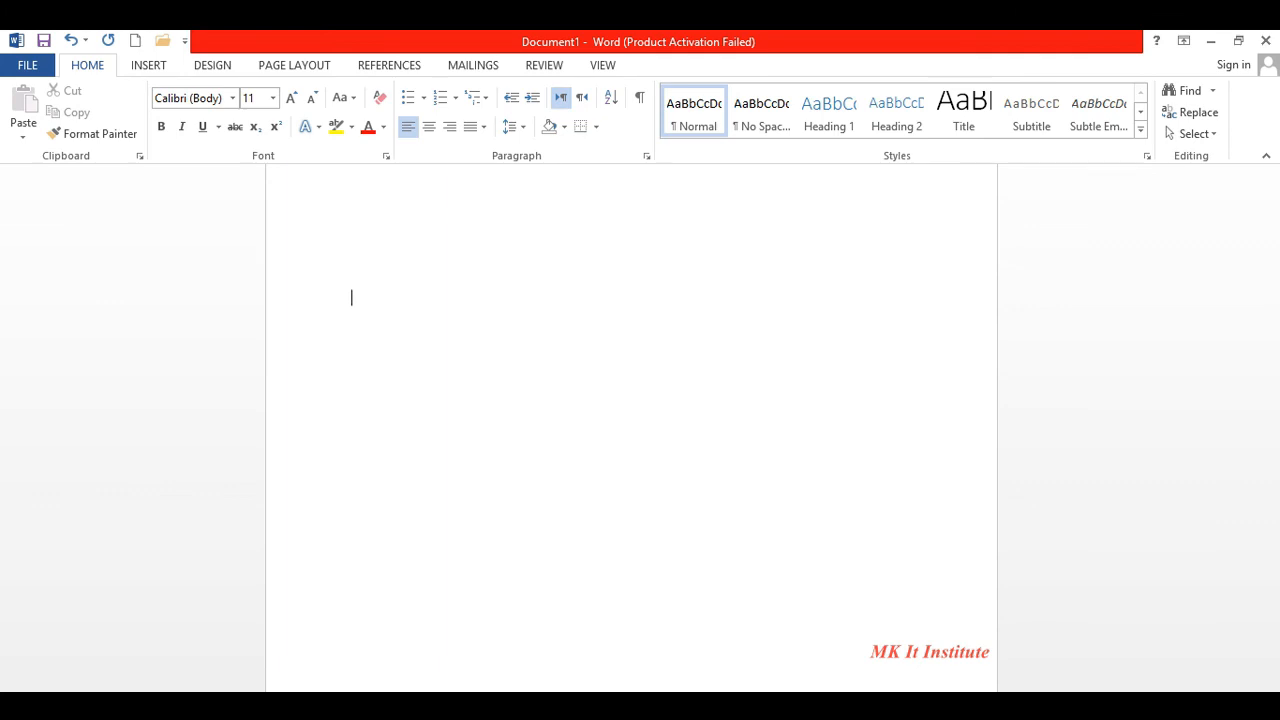
pyautogui.press('Return')
pyautogui.press('Return')
pyautogui.press('Return')
pyautogui.press('Return')
pyautogui.press('Return')
pyautogui.press('Return')
pyautogui.press('Return')
pyautogui.press('Return')
pyautogui.press('Return')
pyautogui.press('Return')
pyautogui.press('Return')
pyautogui.press('Return')
pyautogui.press('Return')
pyautogui.press('Return')
pyautogui.press('Return')
pyautogui.press('Return')
pyautogui.press('Return')
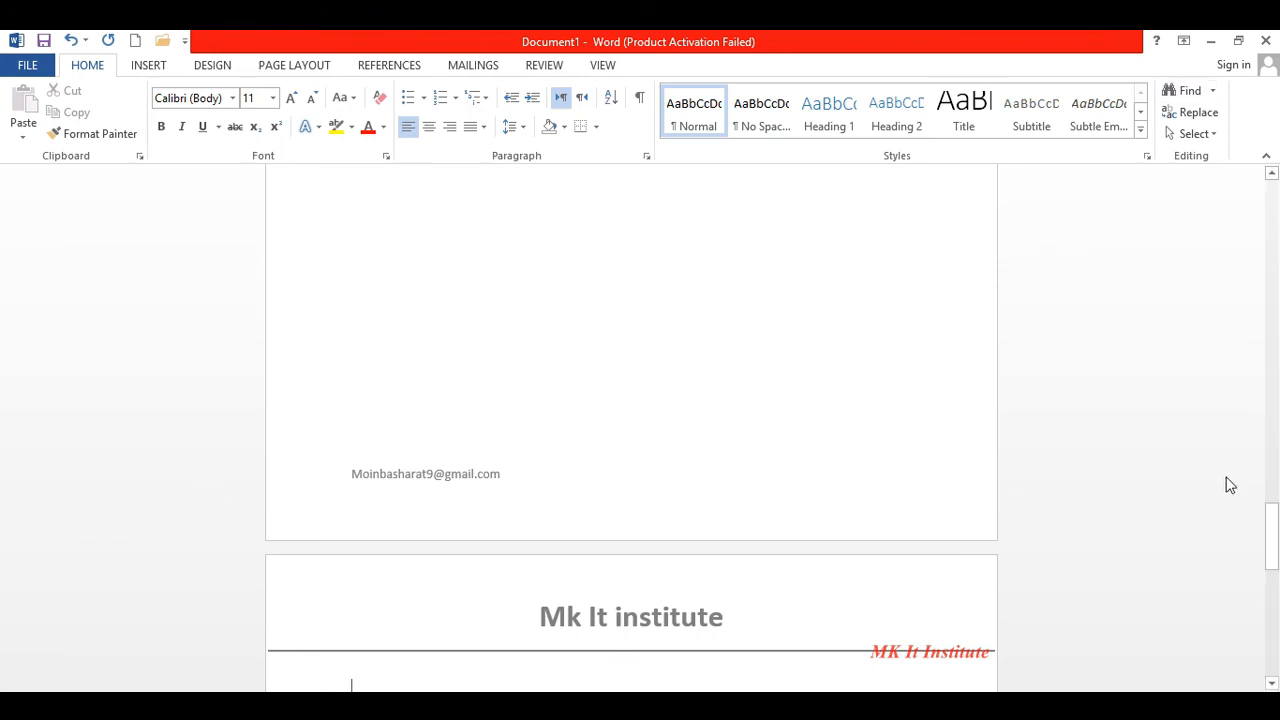
pyautogui.moveTo(1273, 530); pyautogui.dragTo(1277, 650)
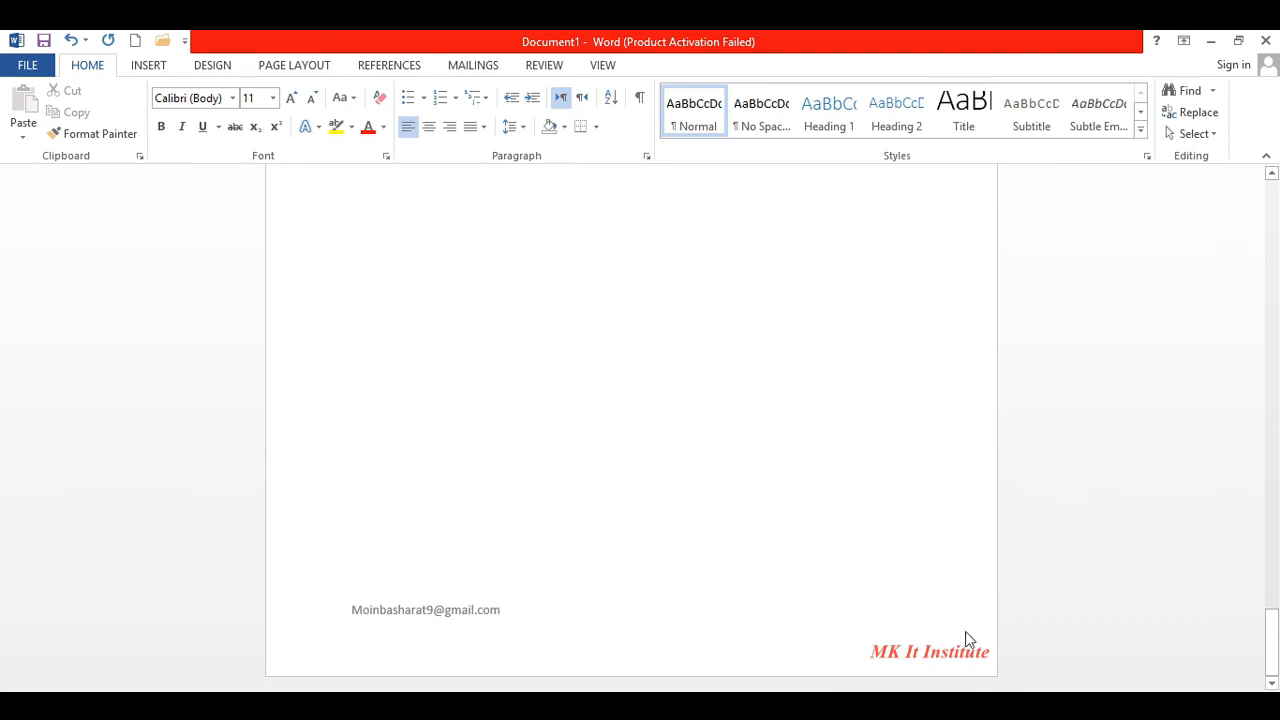
pyautogui.moveTo(1271, 642); pyautogui.dragTo(1266, 196)
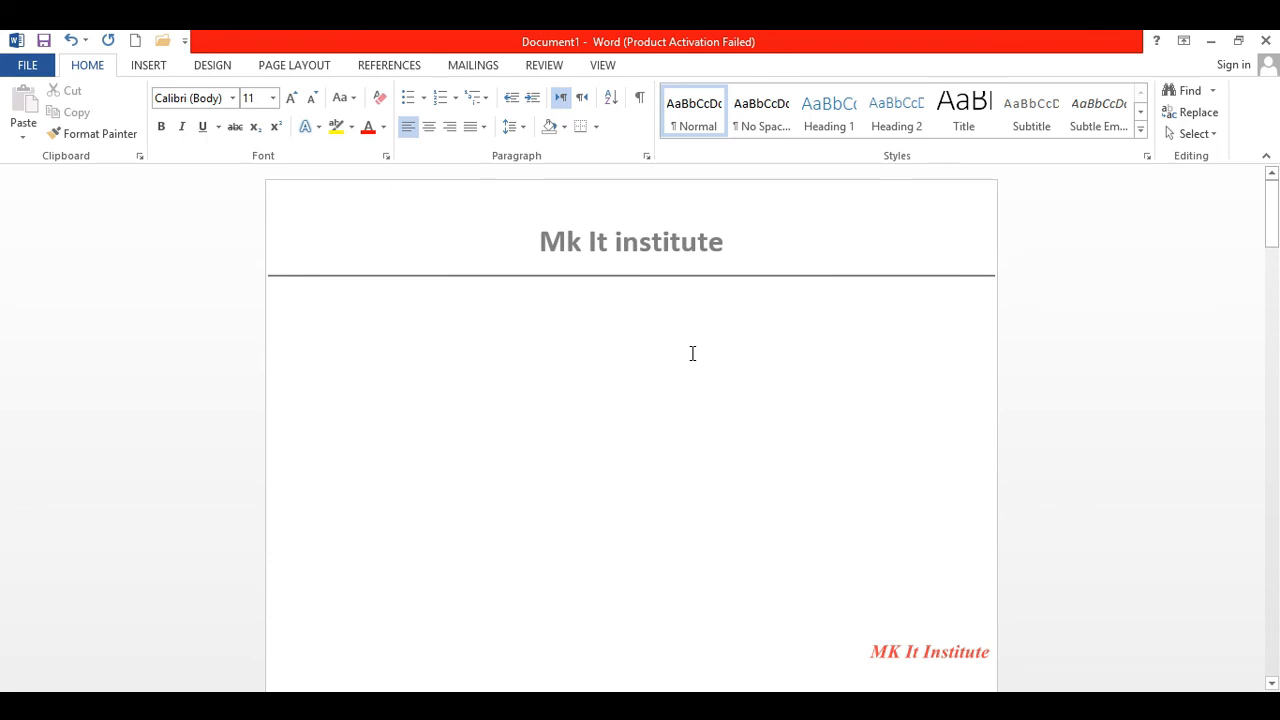
# - Add a Plain Number 3 page number at the bottom right of every page
pyautogui.click(149, 68)
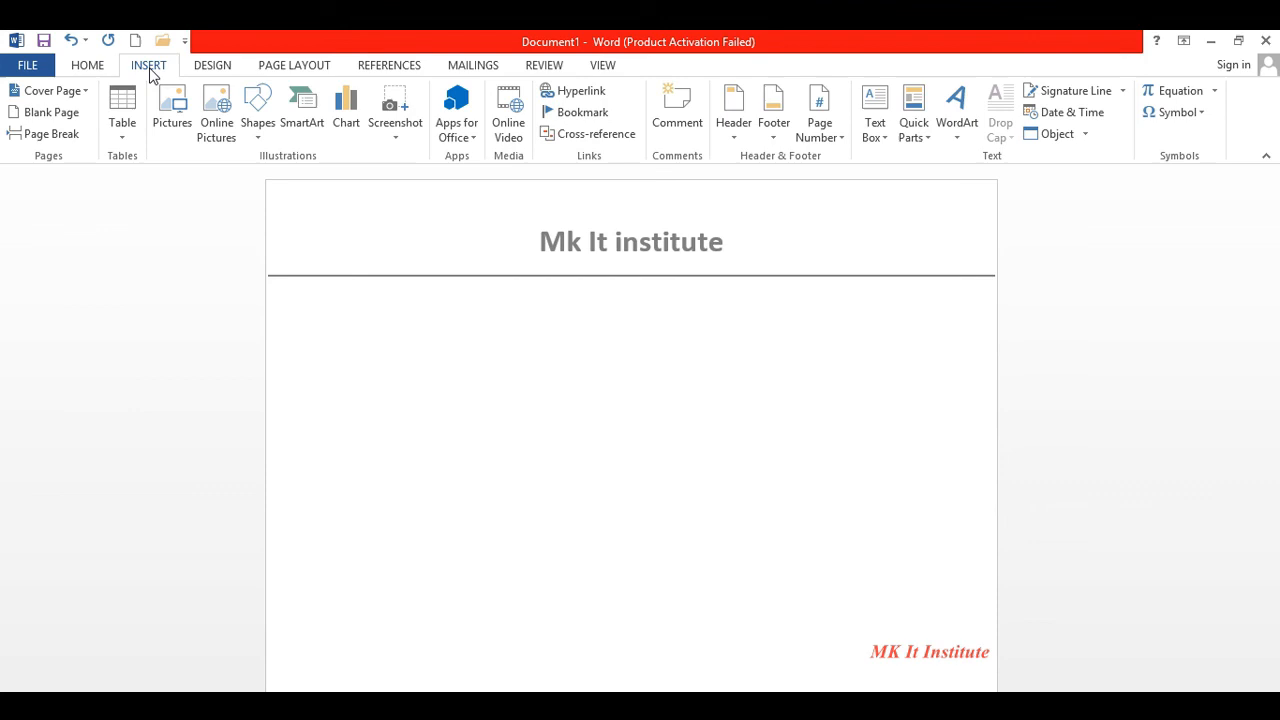
pyautogui.click(828, 136)
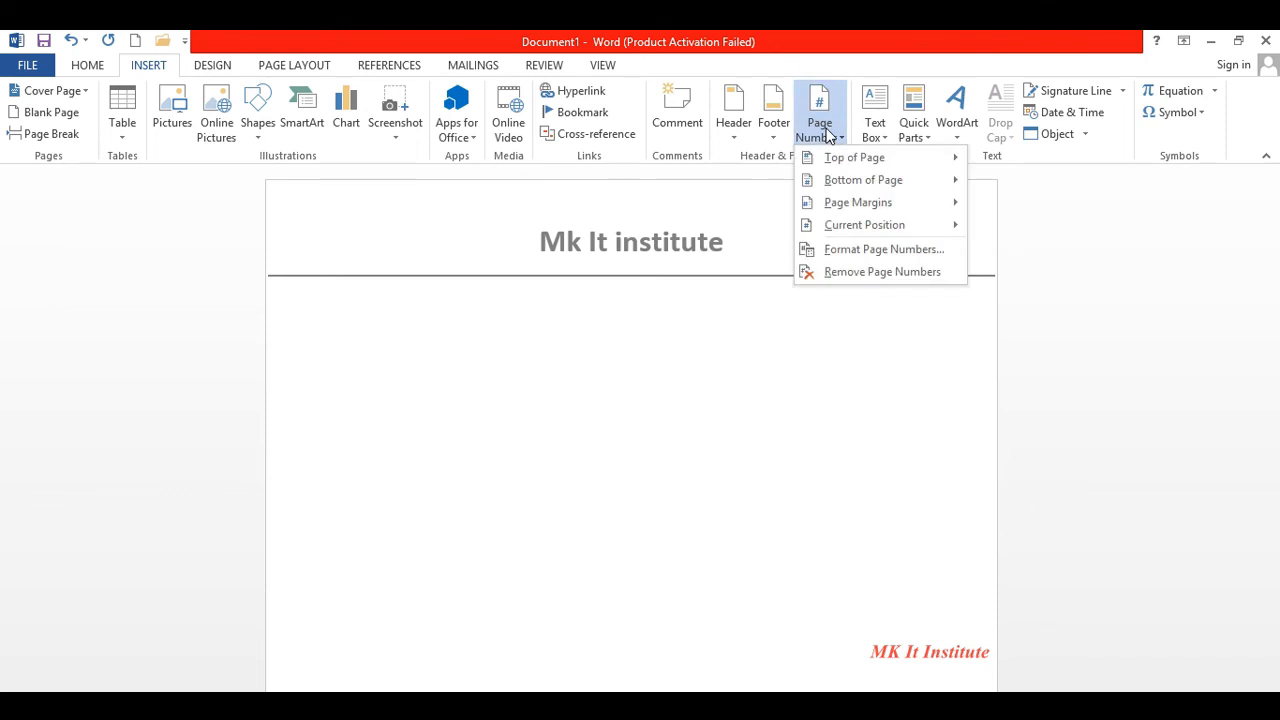
pyautogui.moveTo(843, 157)
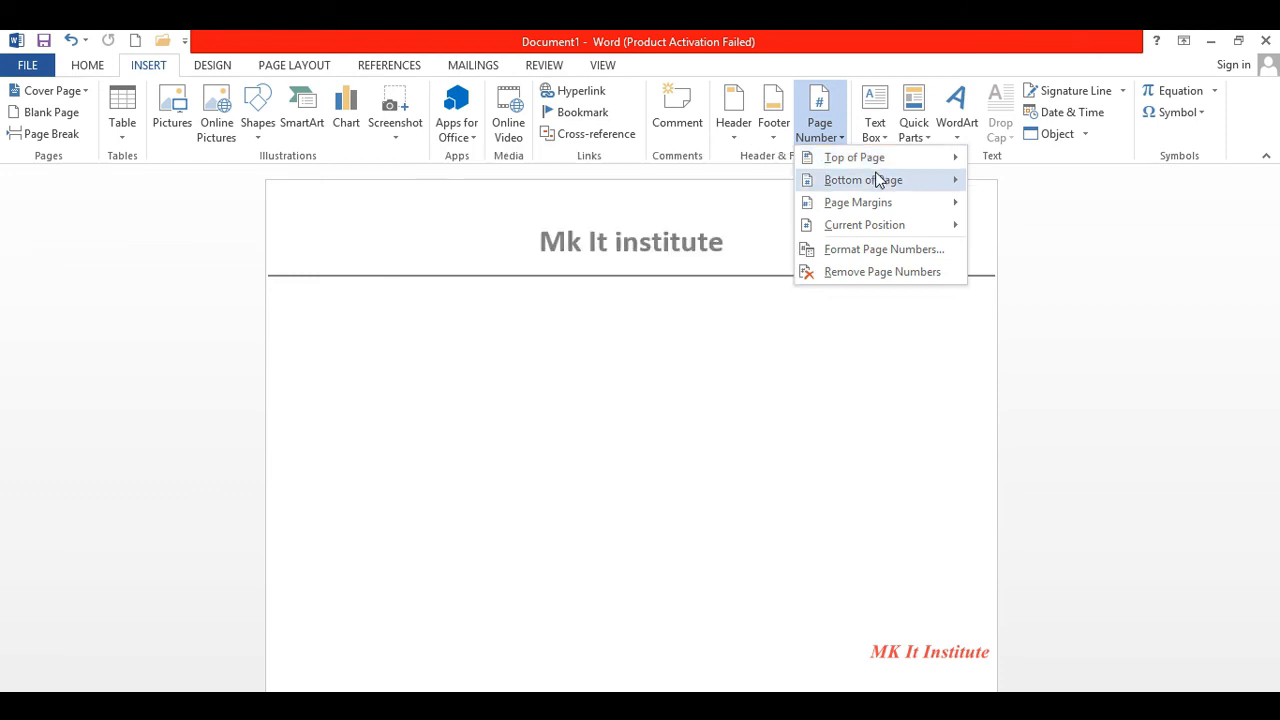
pyautogui.moveTo(877, 179)
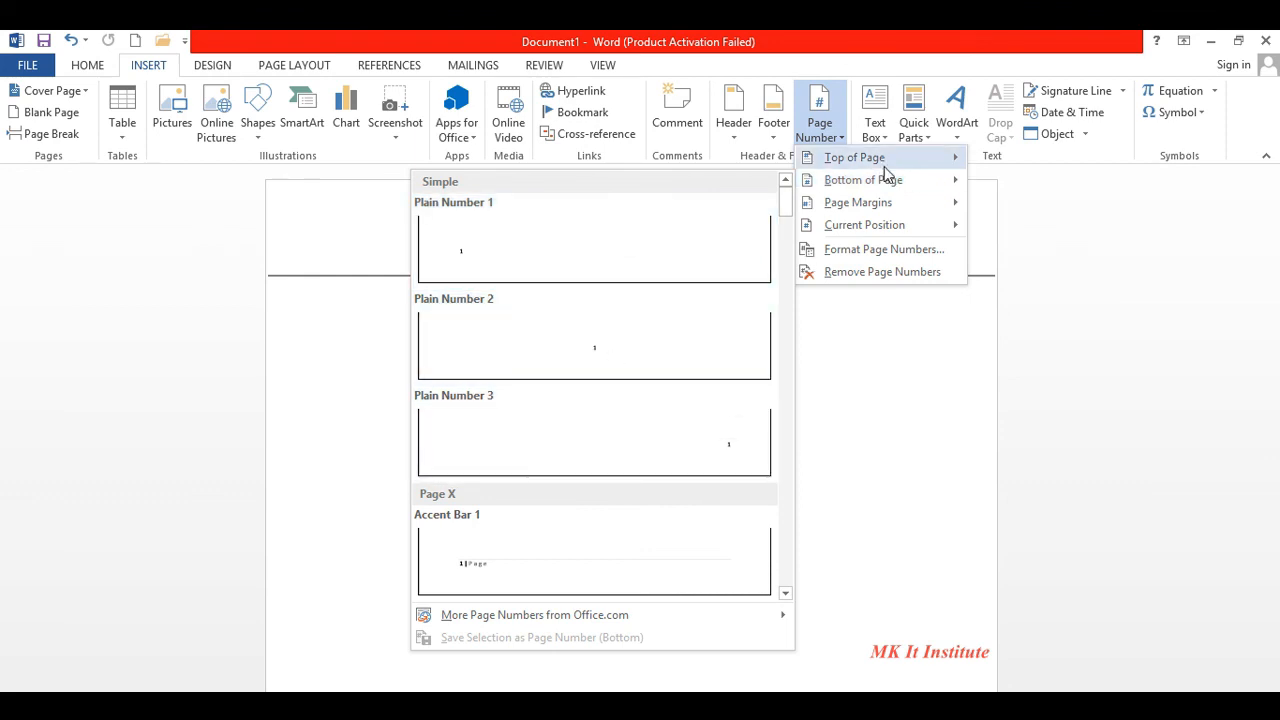
pyautogui.moveTo(898, 228)
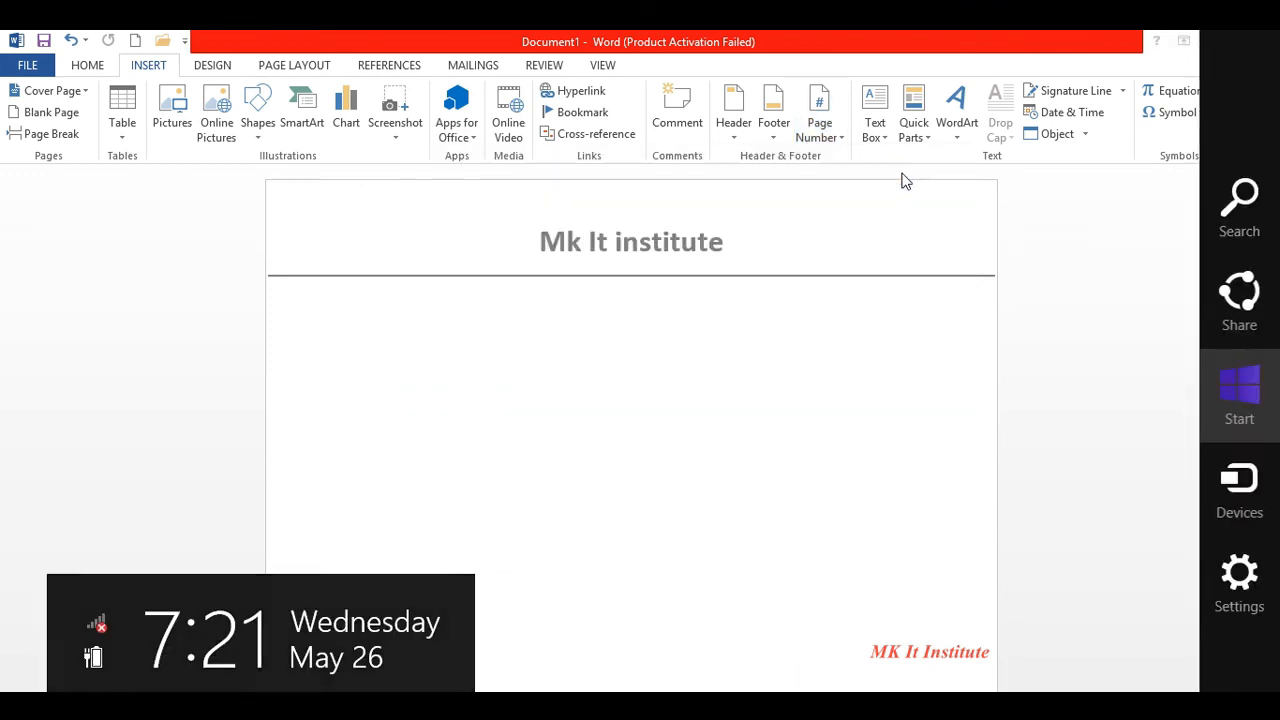
pyautogui.click(845, 150)
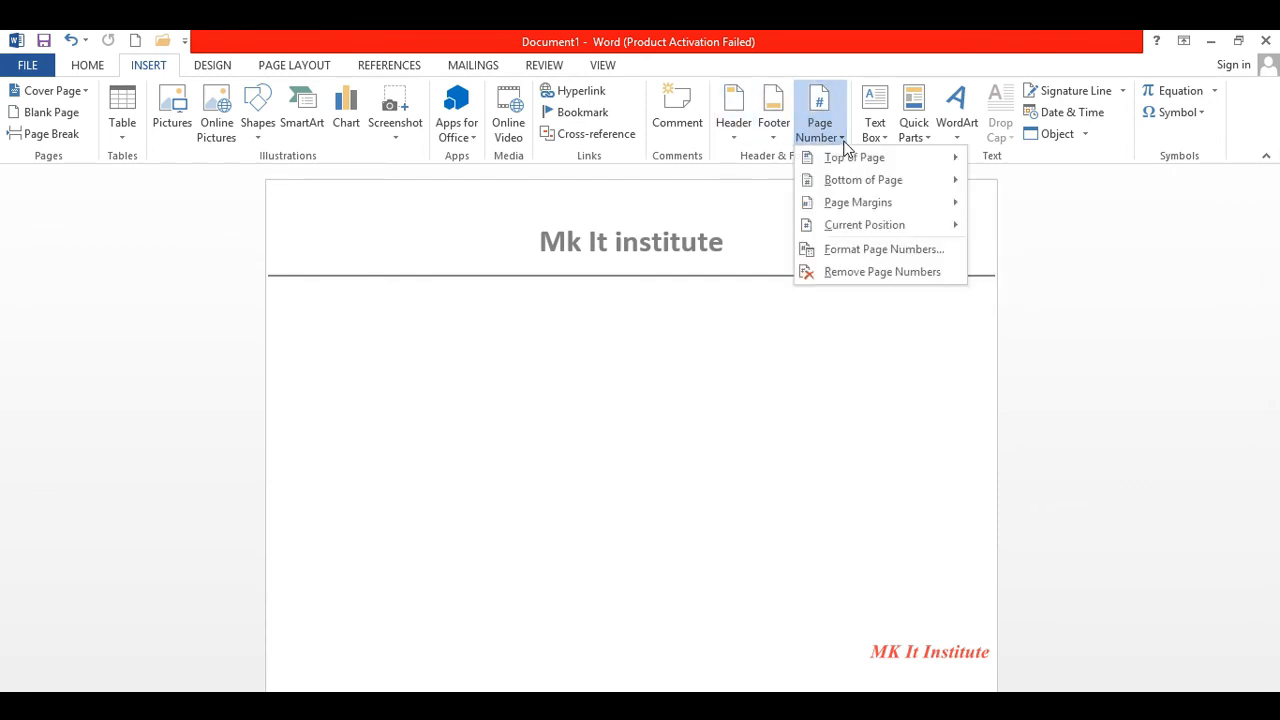
pyautogui.moveTo(872, 188)
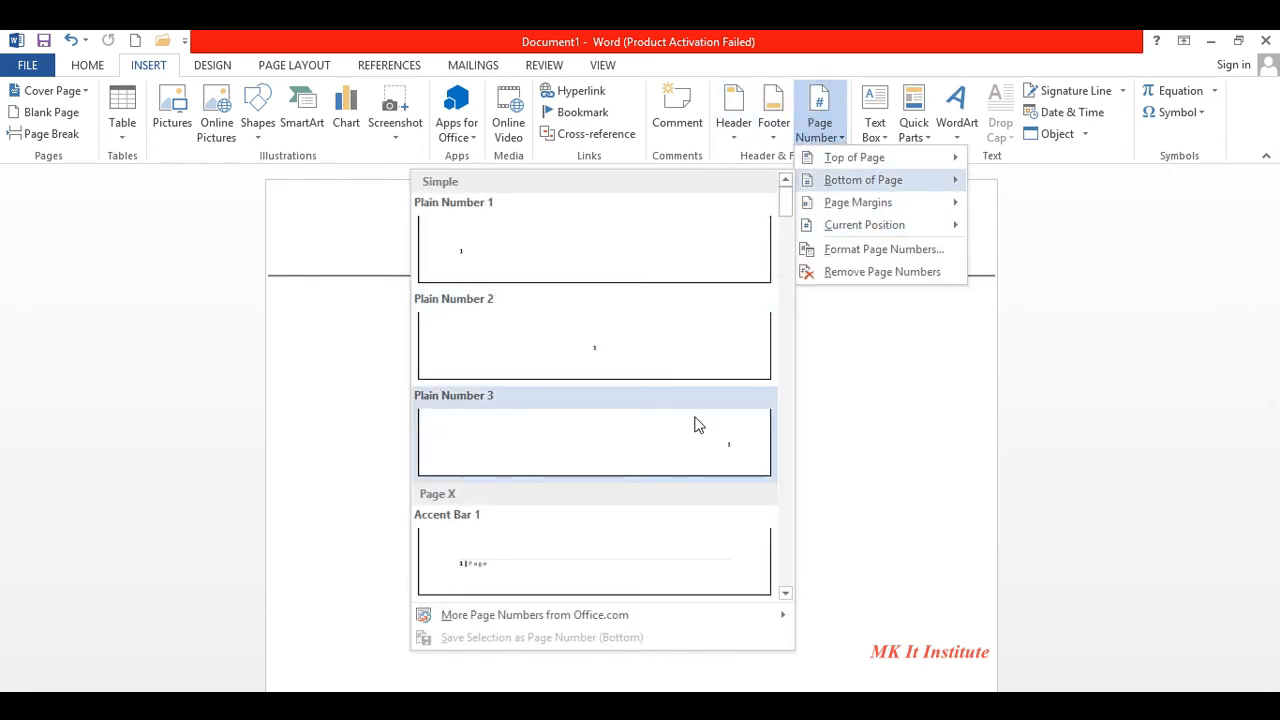
pyautogui.click(715, 445)
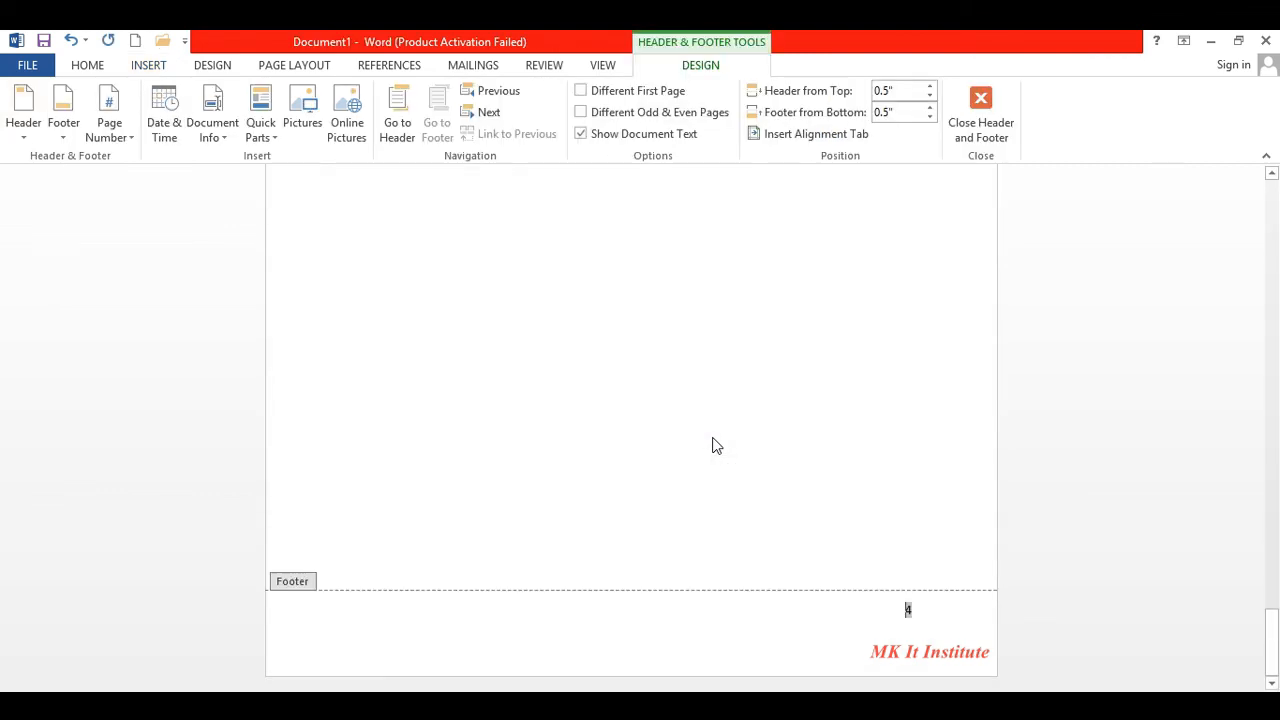
pyautogui.click(933, 621)
pyautogui.doubleClick(471, 392)
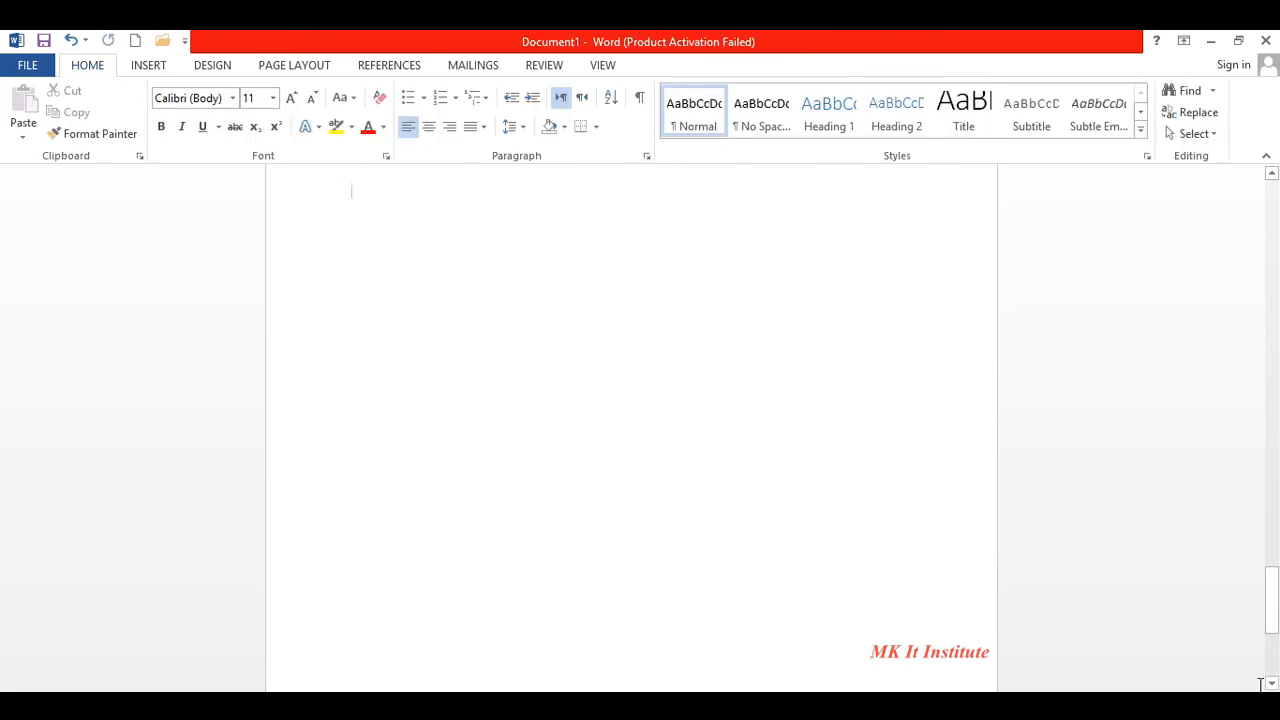
# - Add empty lines until a sixth page starts, then scroll back to page 1
pyautogui.moveTo(1275, 627); pyautogui.dragTo(1275, 669)
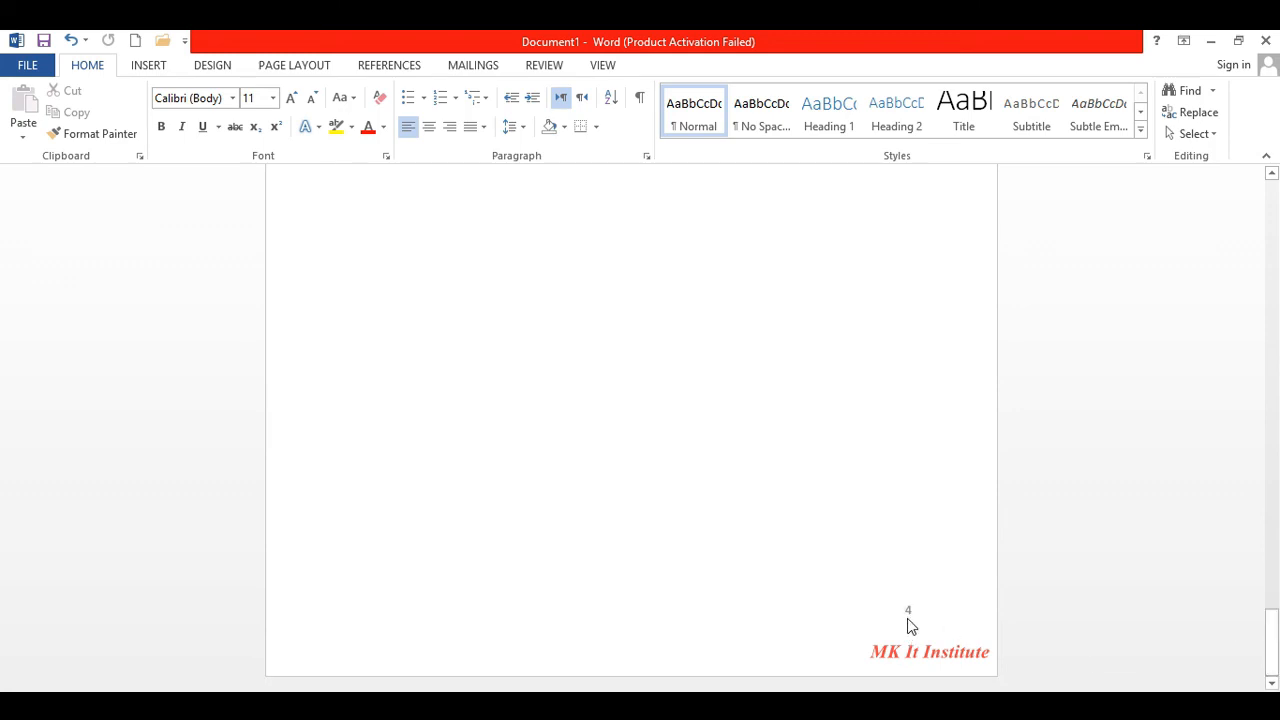
pyautogui.moveTo(1275, 645); pyautogui.dragTo(826, 438)
pyautogui.click(826, 438)
pyautogui.press('Return')
pyautogui.press('Return')
pyautogui.press('Return')
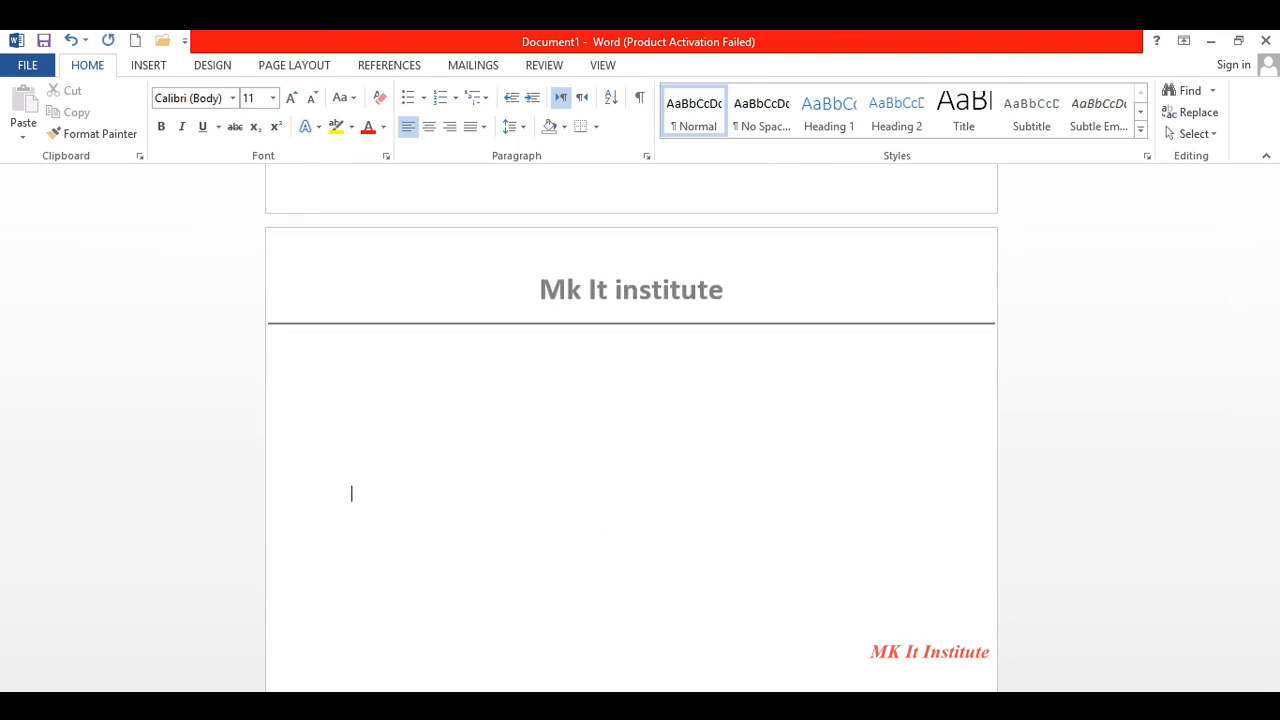
pyautogui.press('Return')
pyautogui.press('Return')
pyautogui.press('Return')
pyautogui.press('Return')
pyautogui.press('Return')
pyautogui.press('Return')
pyautogui.press('Return')
pyautogui.press('Return')
pyautogui.press('Return')
pyautogui.press('Return')
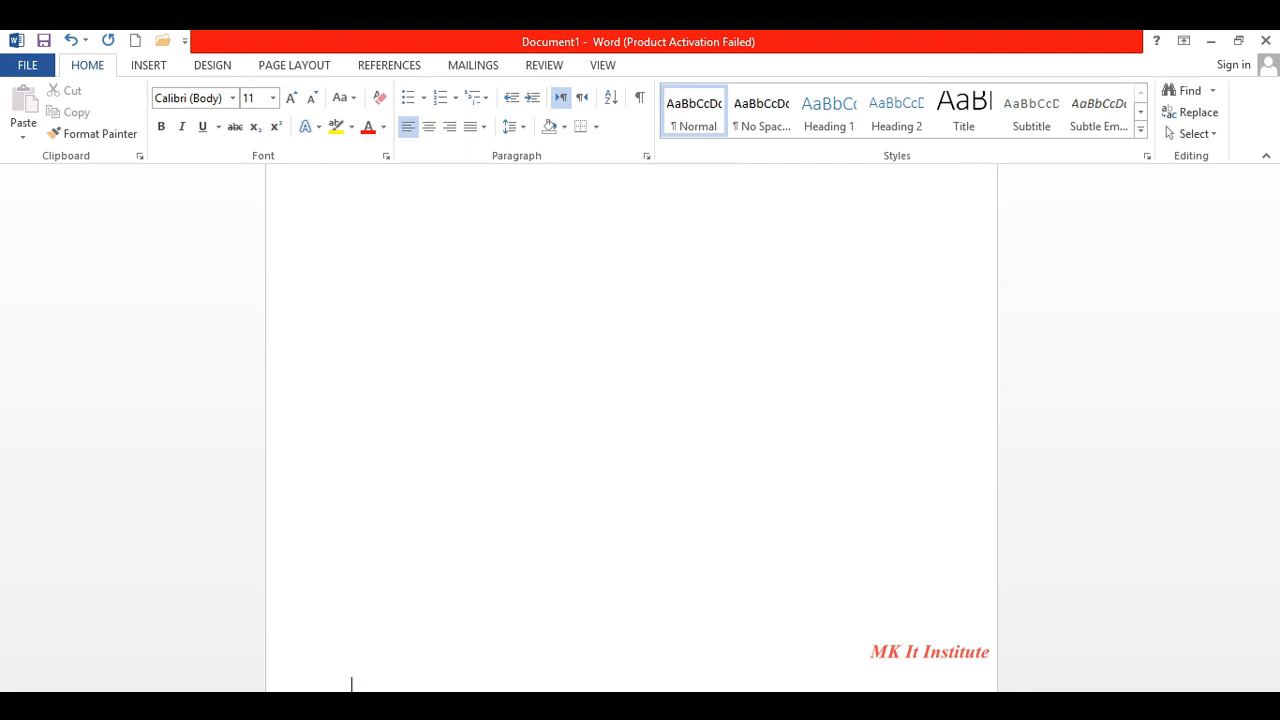
pyautogui.press('Return')
pyautogui.press('Return')
pyautogui.press('Return')
pyautogui.press('Return')
pyautogui.press('Return')
pyautogui.press('Return')
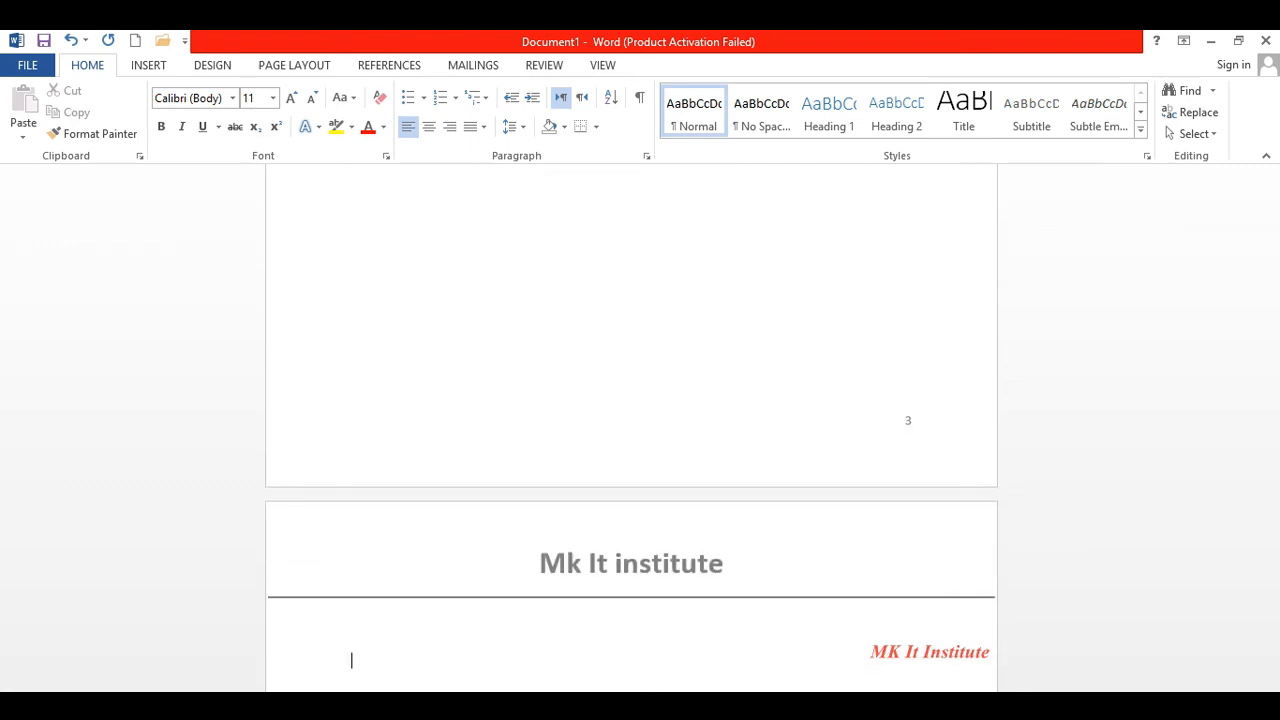
pyautogui.press('Return')
pyautogui.press('Return')
pyautogui.press('Return')
pyautogui.press('Return')
pyautogui.press('Return')
pyautogui.press('Return')
pyautogui.press('Return')
pyautogui.press('Return')
pyautogui.press('Return')
pyautogui.press('Return')
pyautogui.press('Return')
pyautogui.press('Return')
pyautogui.press('Return')
pyautogui.press('Return')
pyautogui.press('Return')
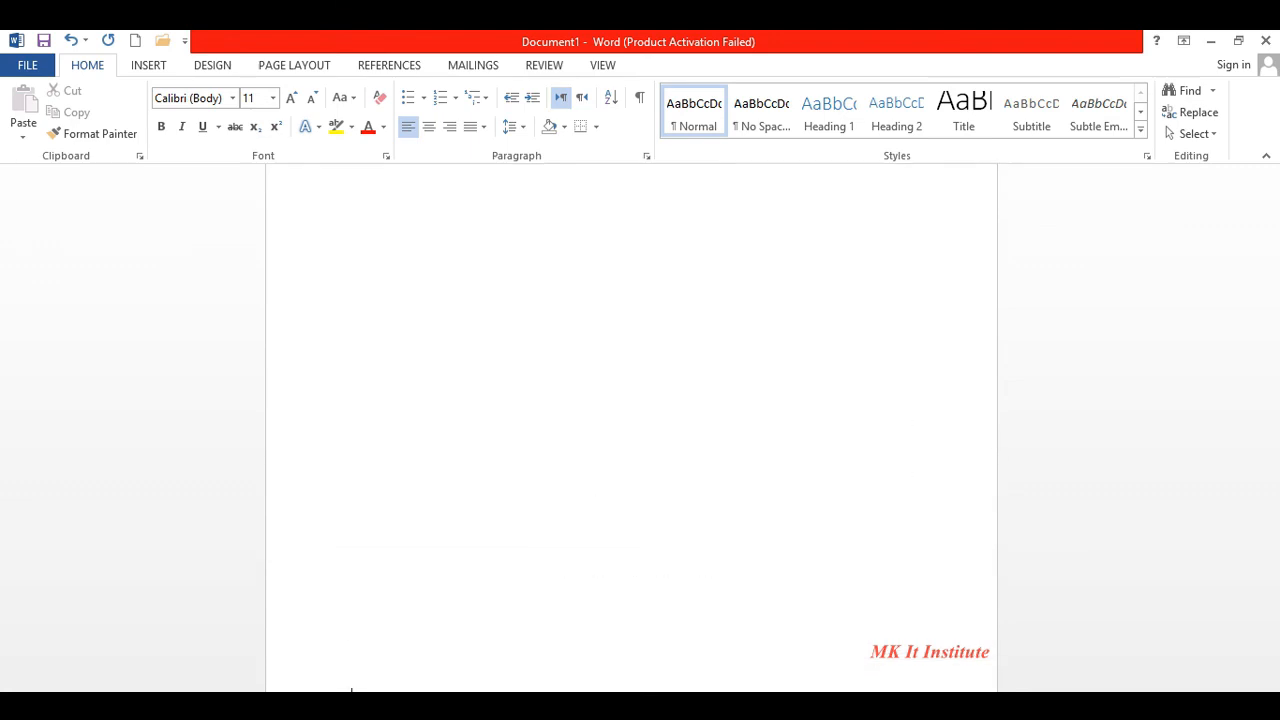
pyautogui.press('Return')
pyautogui.press('Return')
pyautogui.press('Return')
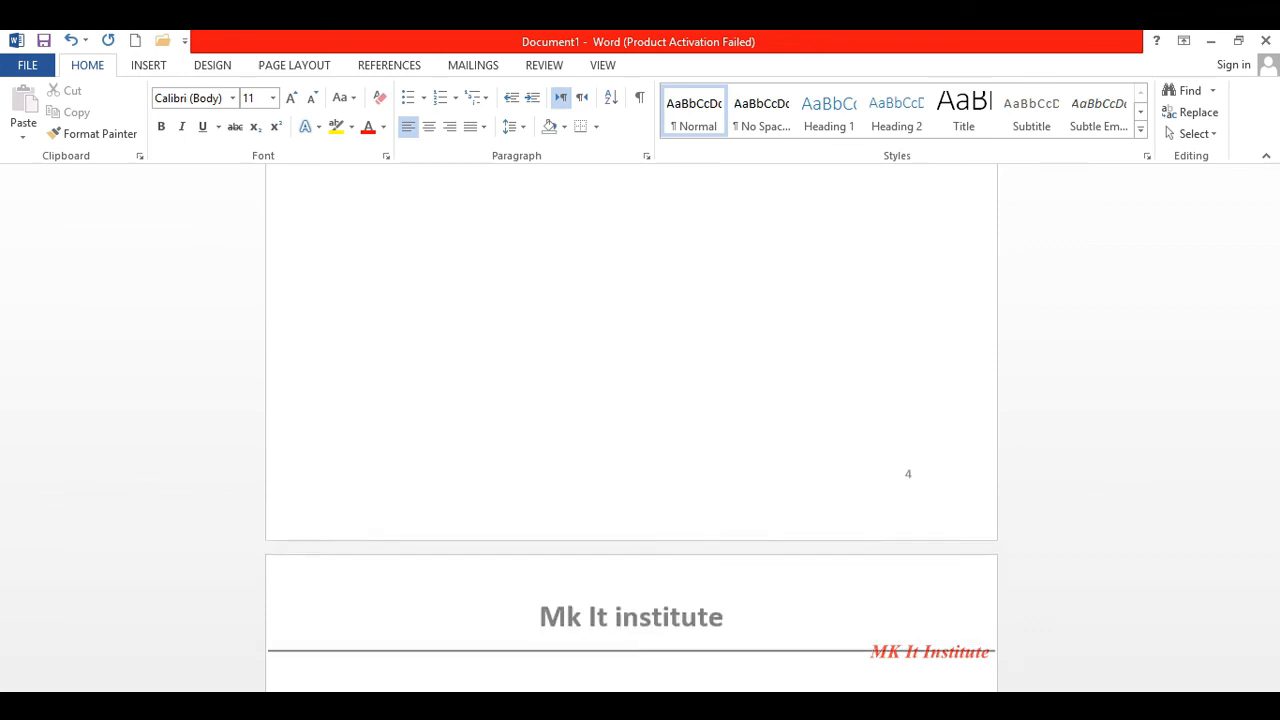
pyautogui.press('Return')
pyautogui.press('Return')
pyautogui.press('Return')
pyautogui.press('Return')
pyautogui.press('Return')
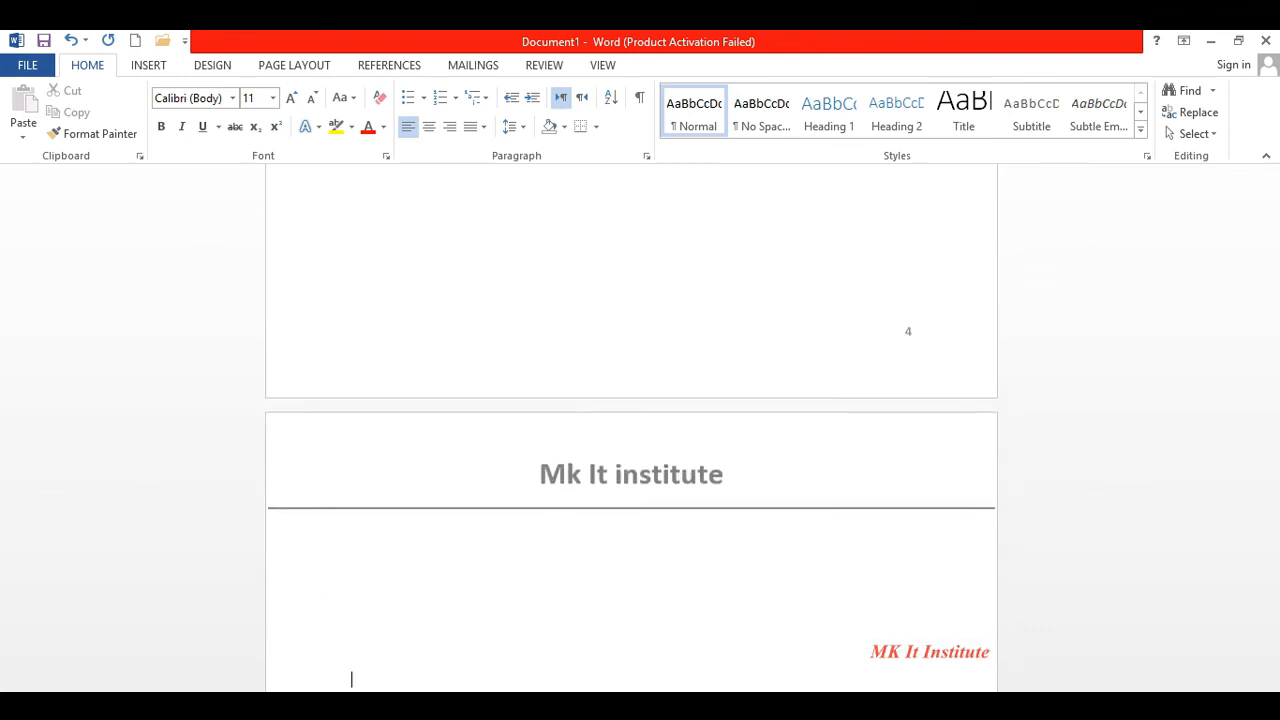
pyautogui.press('Return')
pyautogui.press('Return')
pyautogui.press('Return')
pyautogui.press('Return')
pyautogui.press('Return')
pyautogui.press('Return')
pyautogui.press('Return')
pyautogui.press('Return')
pyautogui.press('Return')
pyautogui.press('Return')
pyautogui.press('Return')
pyautogui.press('Return')
pyautogui.press('Return')
pyautogui.press('Return')
pyautogui.press('Return')
pyautogui.press('Return')
pyautogui.press('Return')
pyautogui.press('Return')
pyautogui.press('Return')
pyautogui.press('Return')
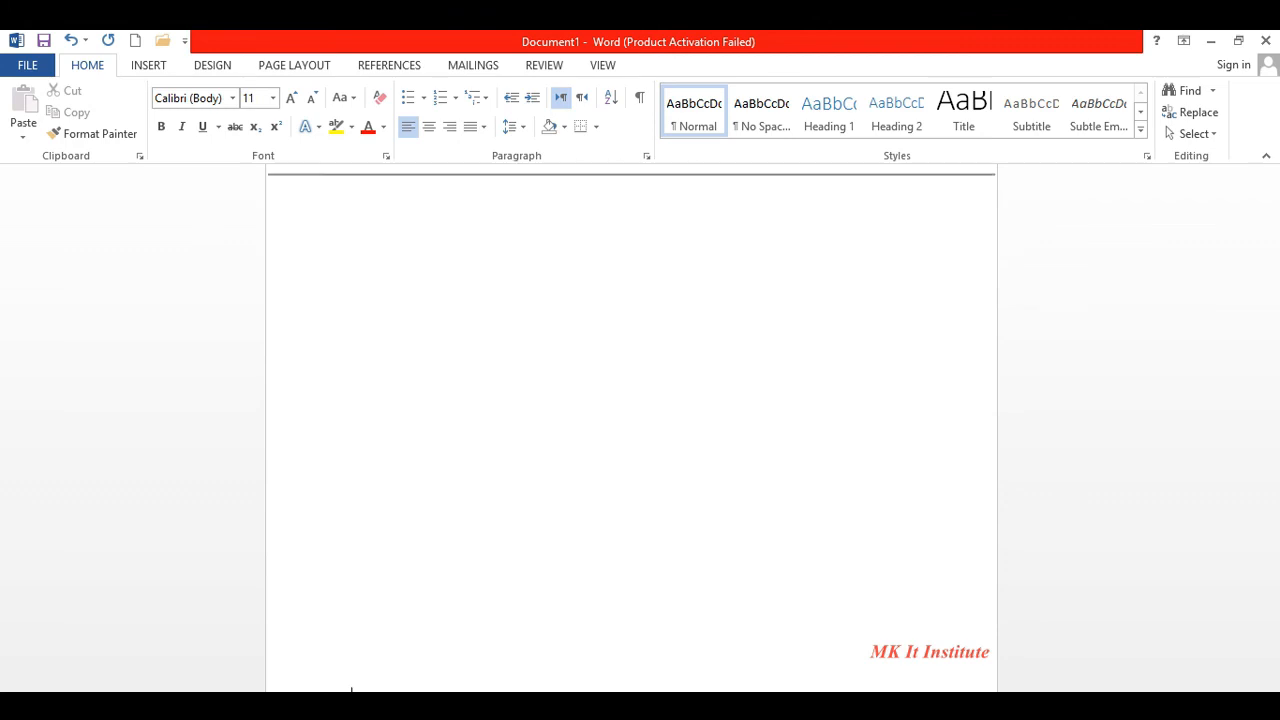
pyautogui.press('Return')
pyautogui.press('Return')
pyautogui.press('Return')
pyautogui.press('Return')
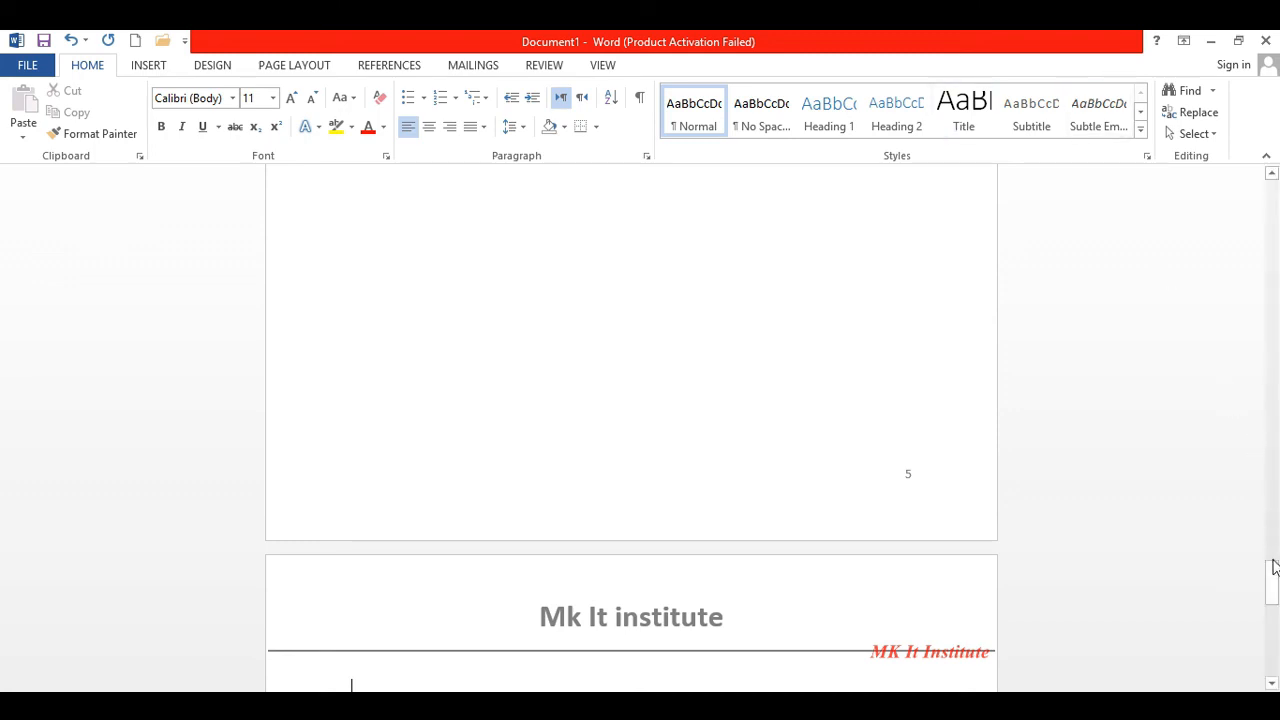
pyautogui.moveTo(1274, 577); pyautogui.dragTo(1271, 168)
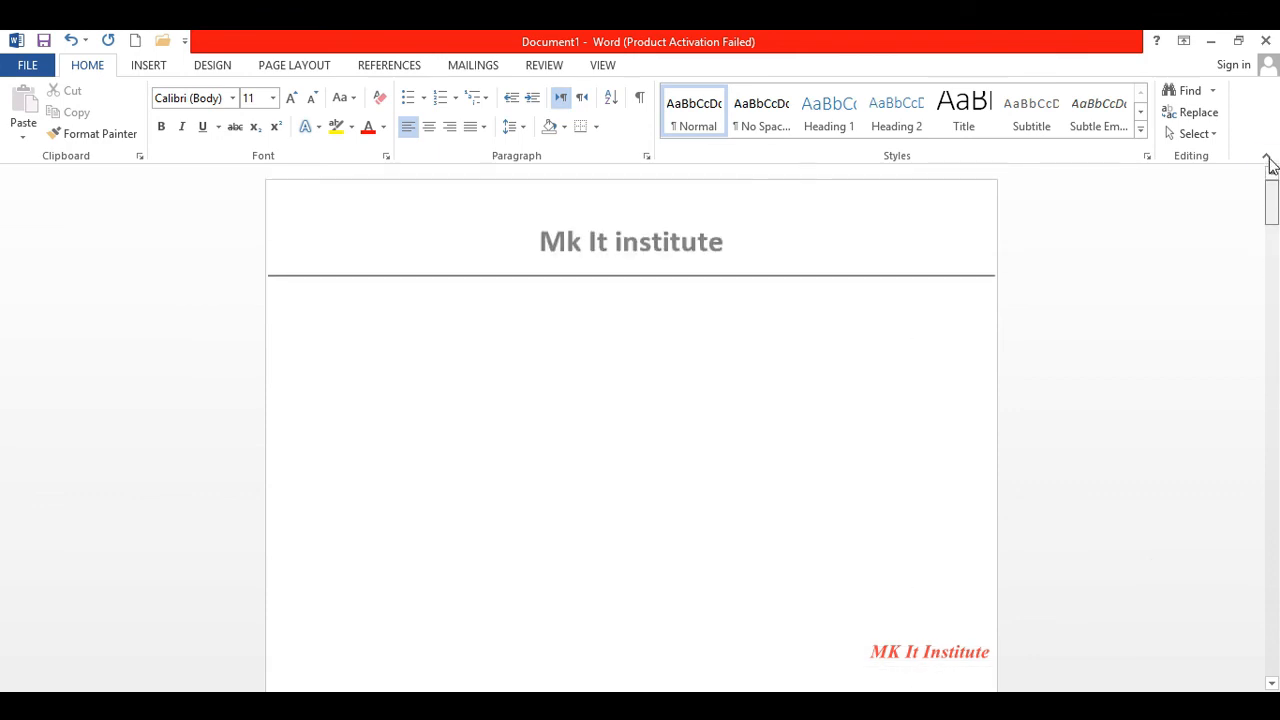
# - Insert a Banded Sidebar text box and replace its title with 'OFFICE MANGEMENT'
pyautogui.click(150, 66)
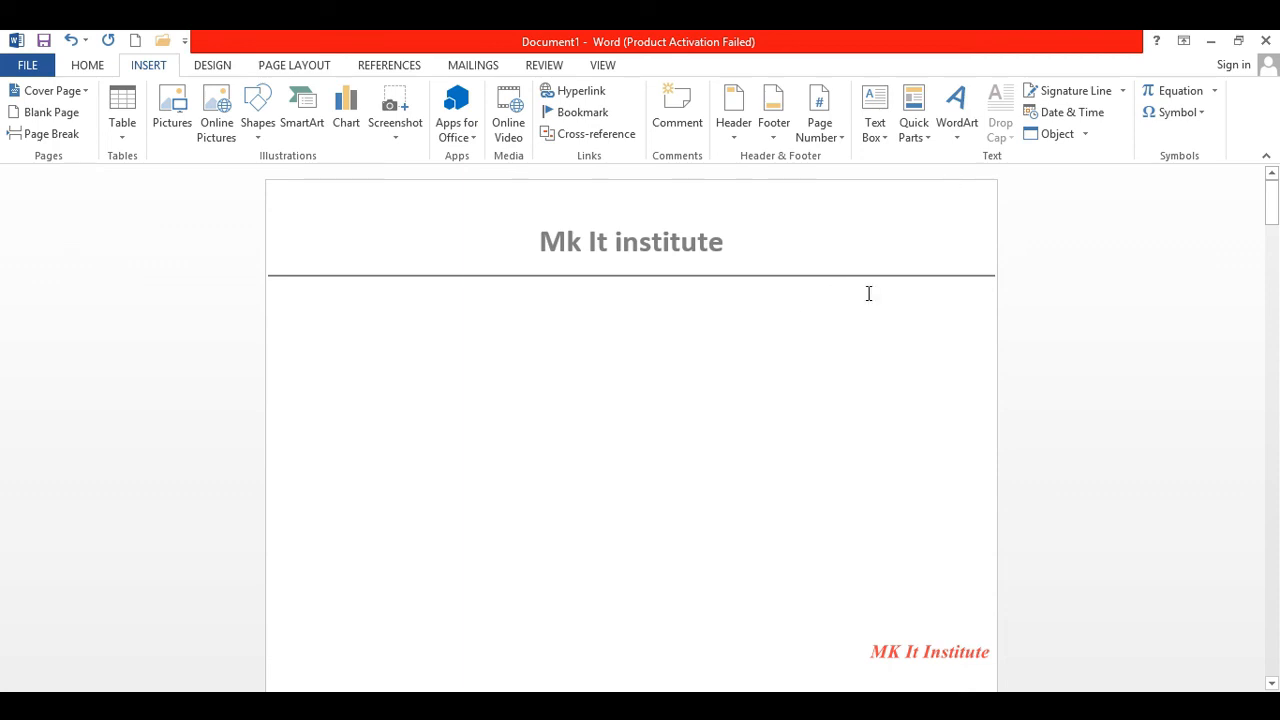
pyautogui.click(889, 134)
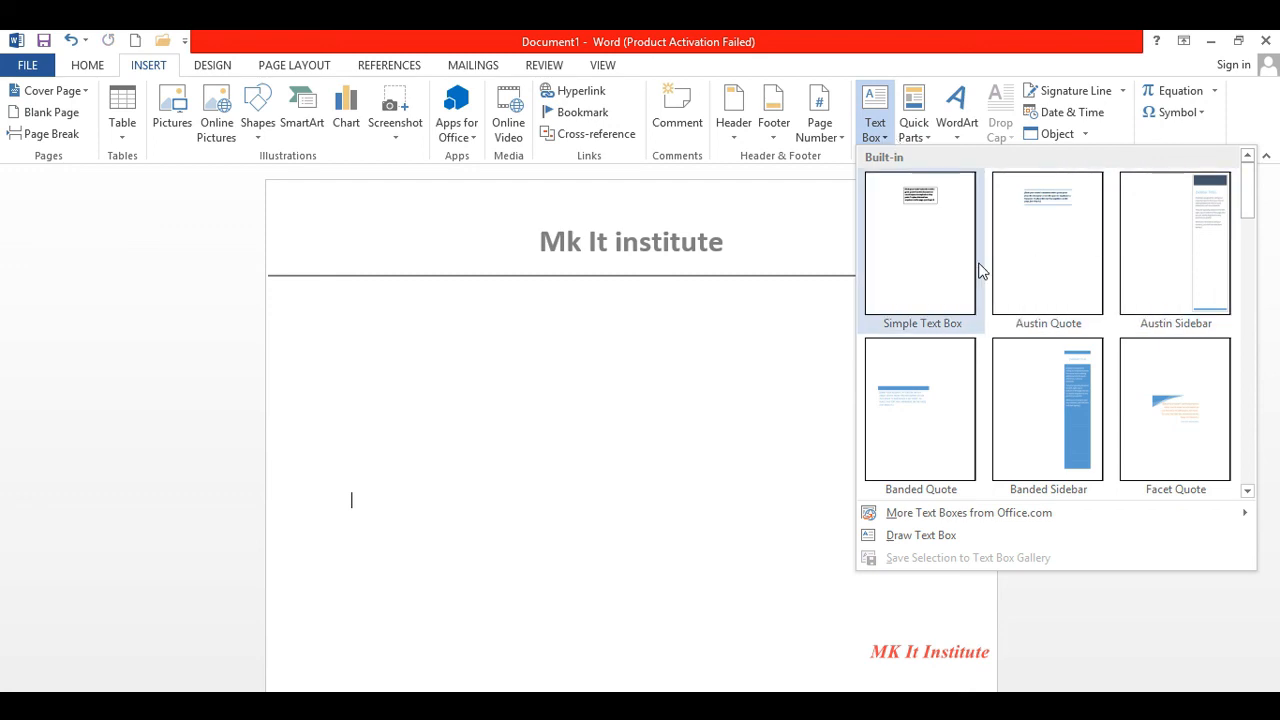
pyautogui.click(1073, 432)
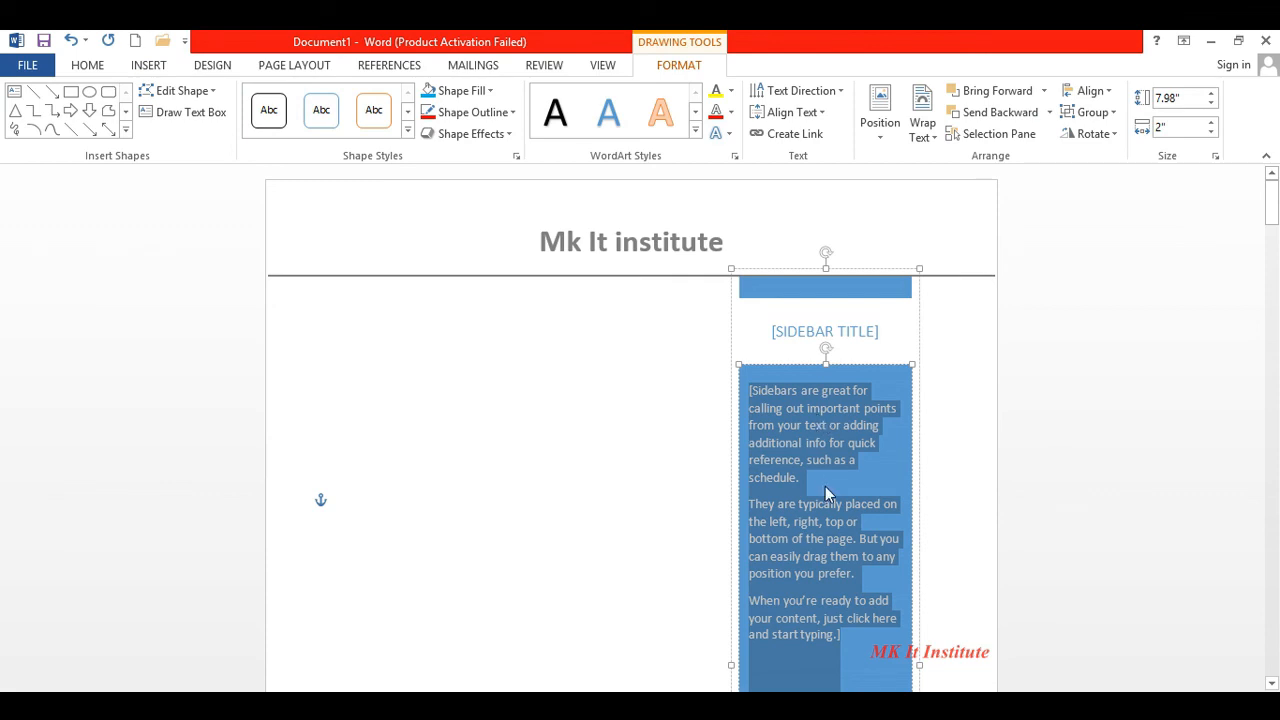
pyautogui.click(855, 335)
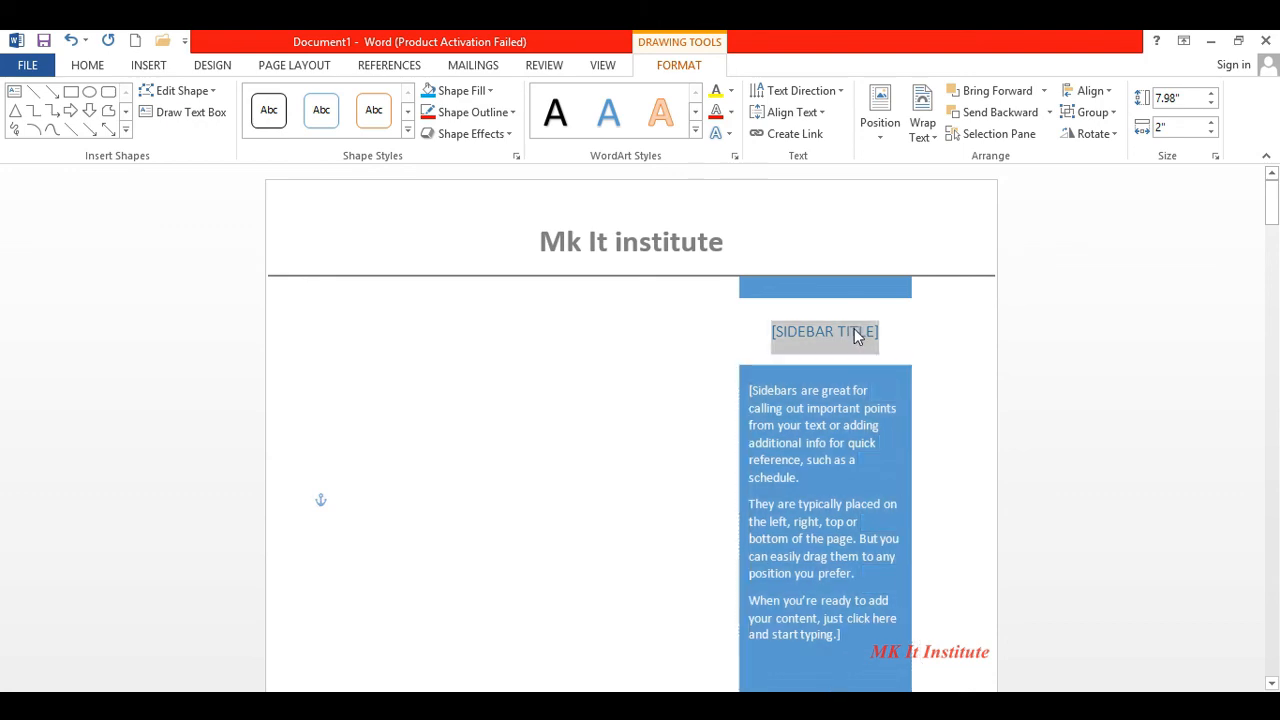
pyautogui.press('Delete')
pyautogui.write('OFFICE MANGEMENT')
pyautogui.click(685, 340)
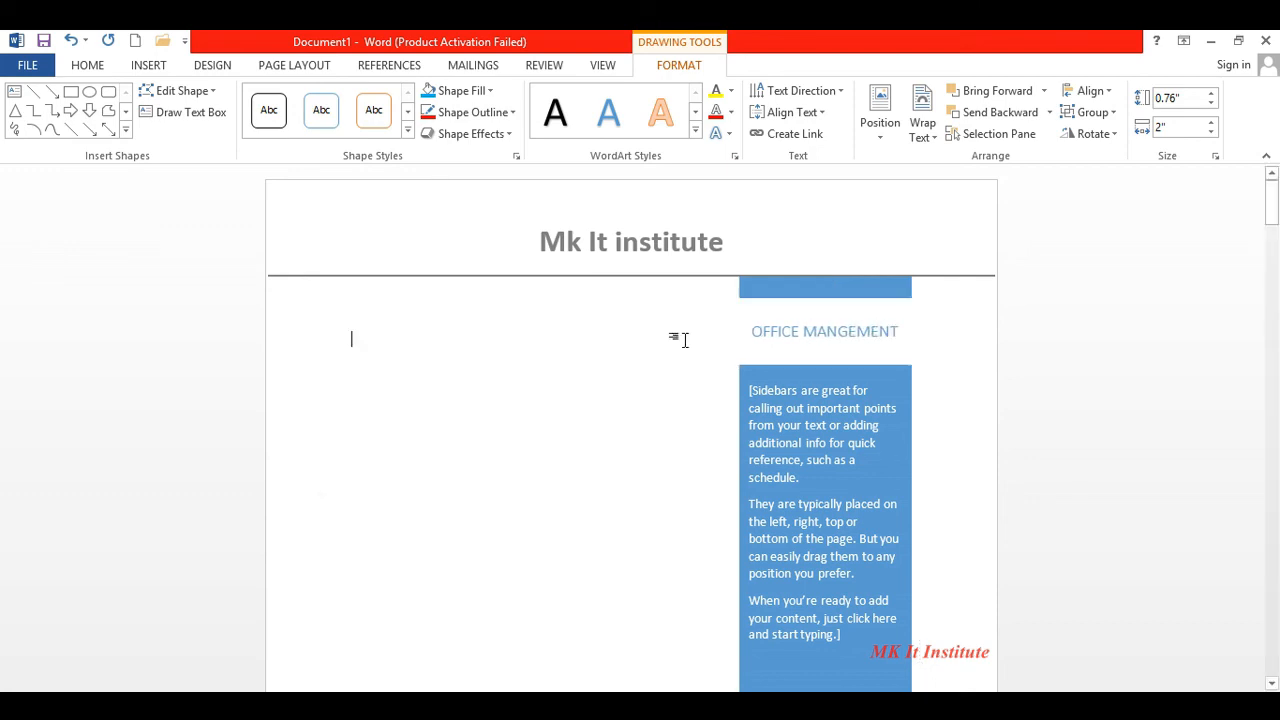
pyautogui.click(150, 65)
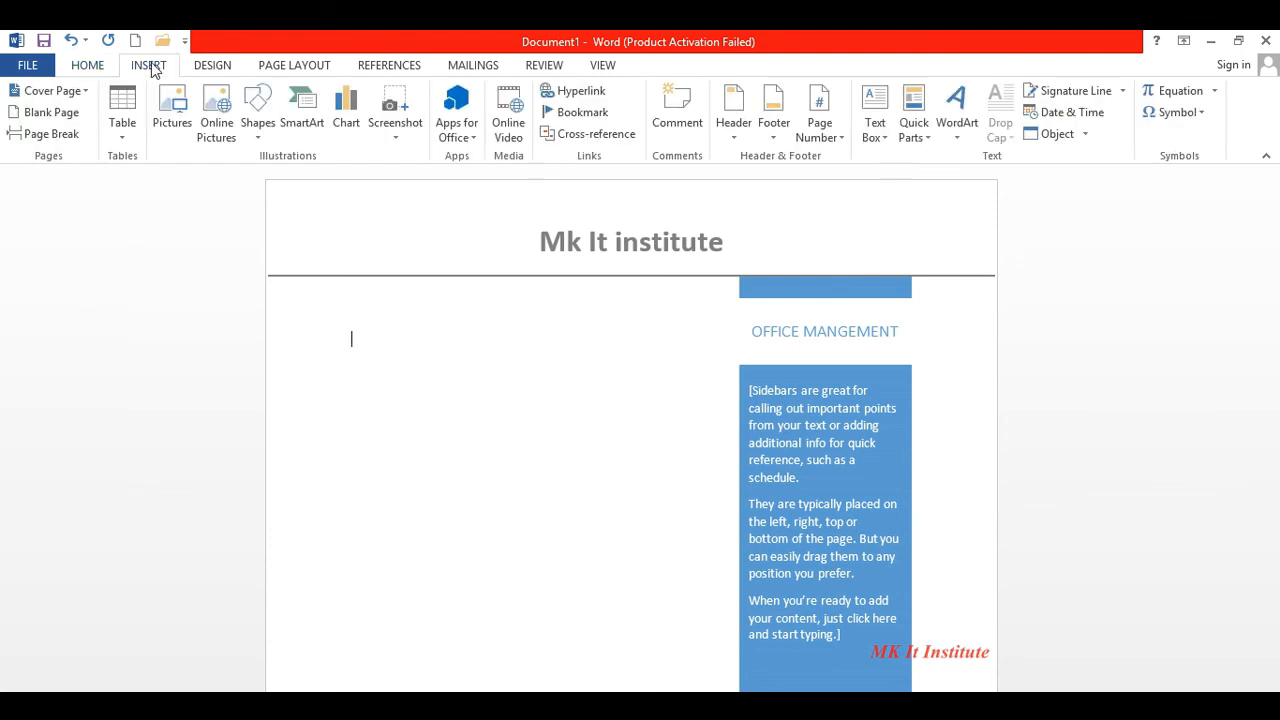
# - Type 'Mk it institute' as the first line of the blank page
pyautogui.click(888, 148)
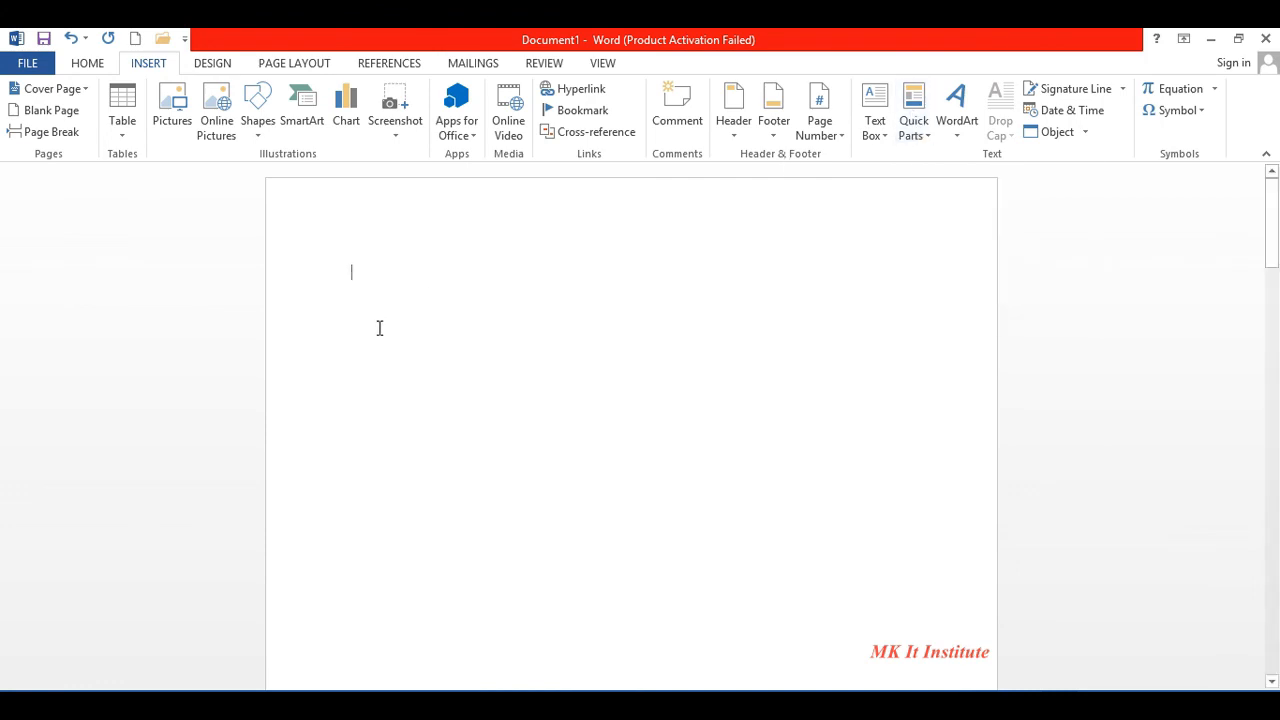
pyautogui.write('IM')
pyautogui.press('BackSpace')
pyautogui.press('BackSpace')
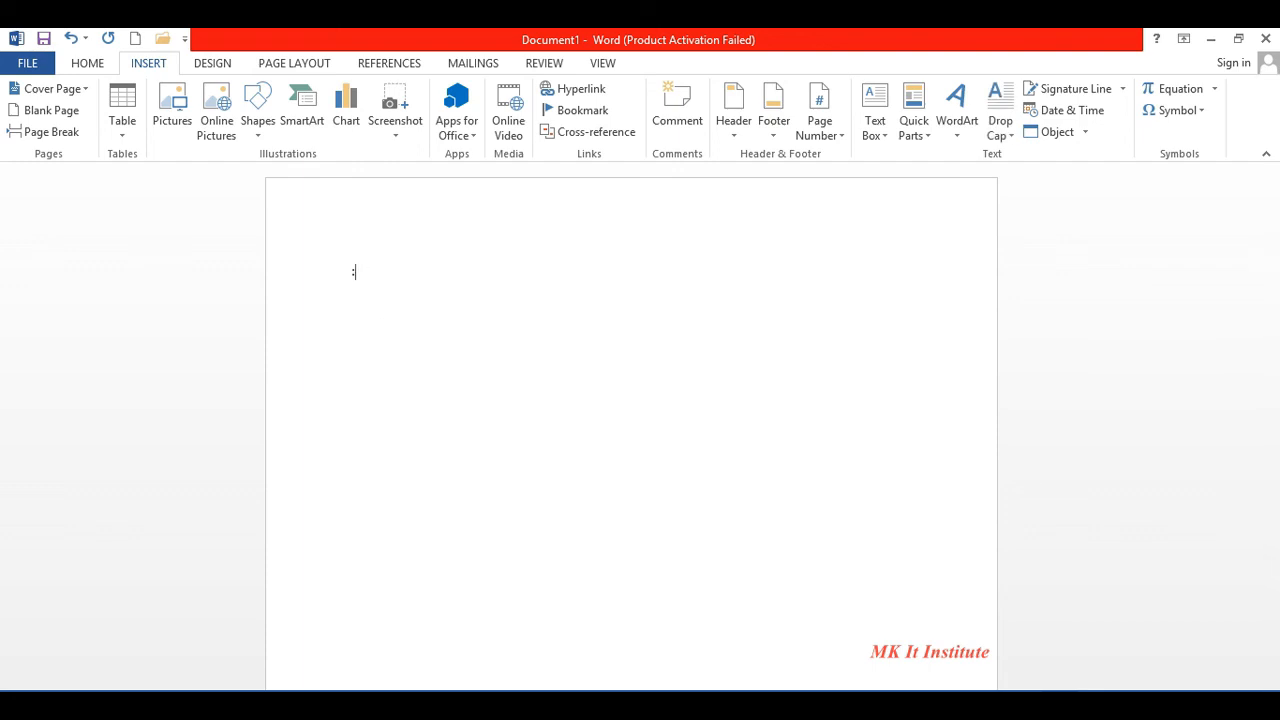
pyautogui.write('Mk it institute')
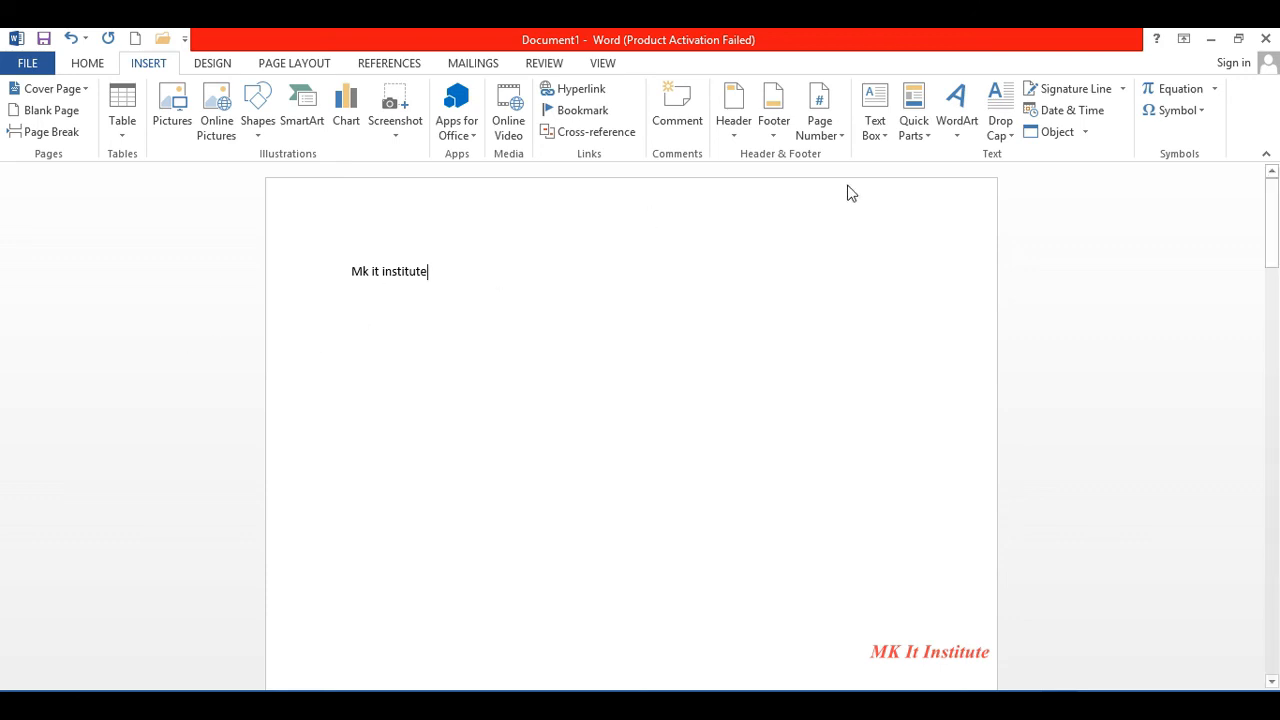
pyautogui.click(926, 145)
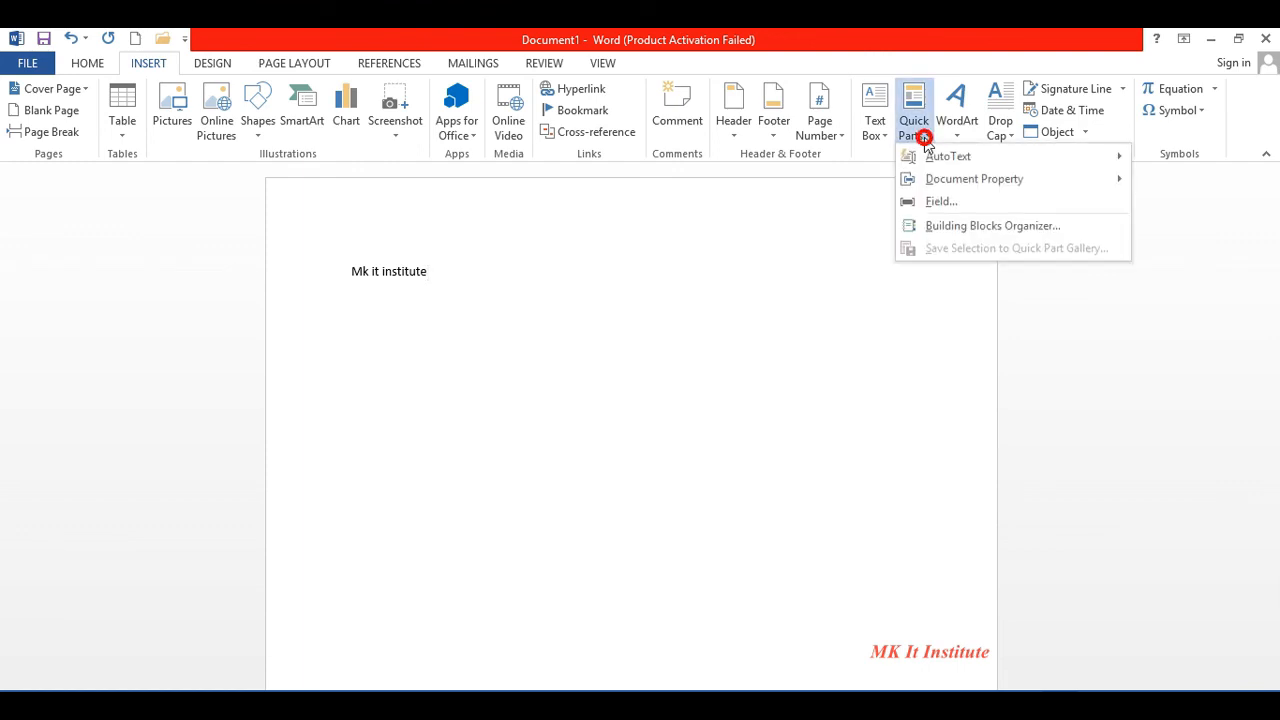
pyautogui.moveTo(970, 180)
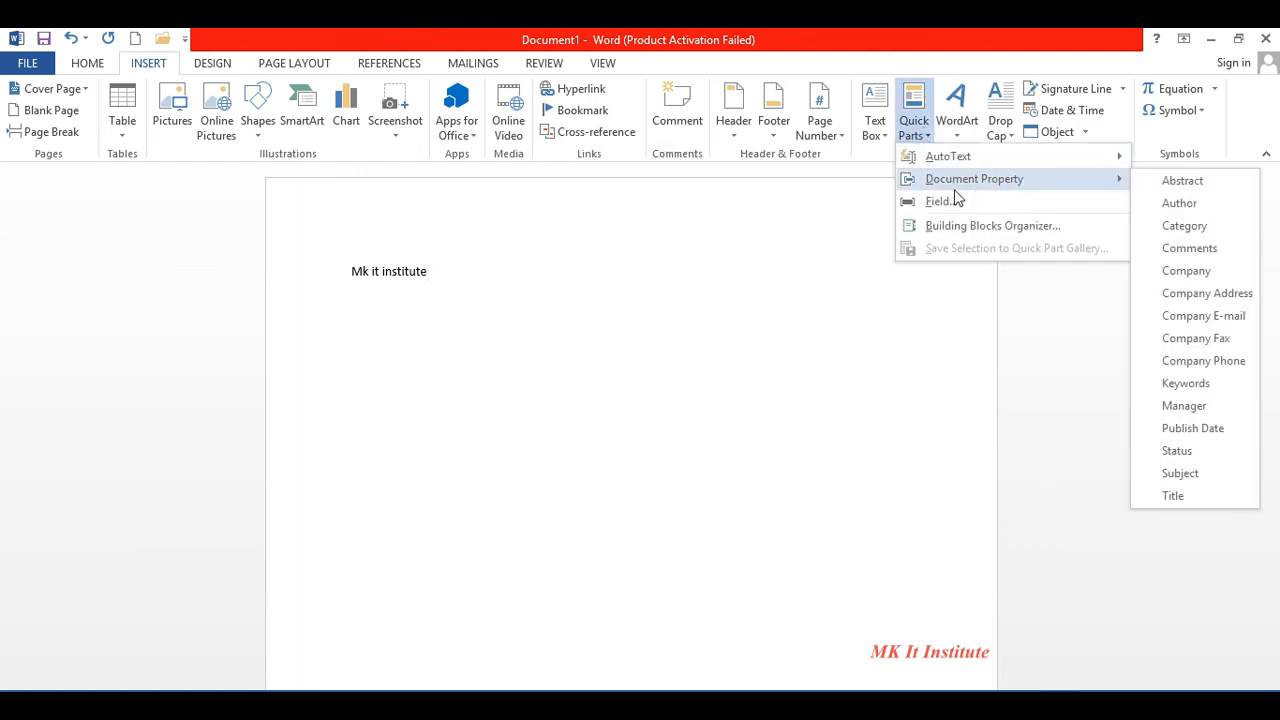
pyautogui.click(1183, 318)
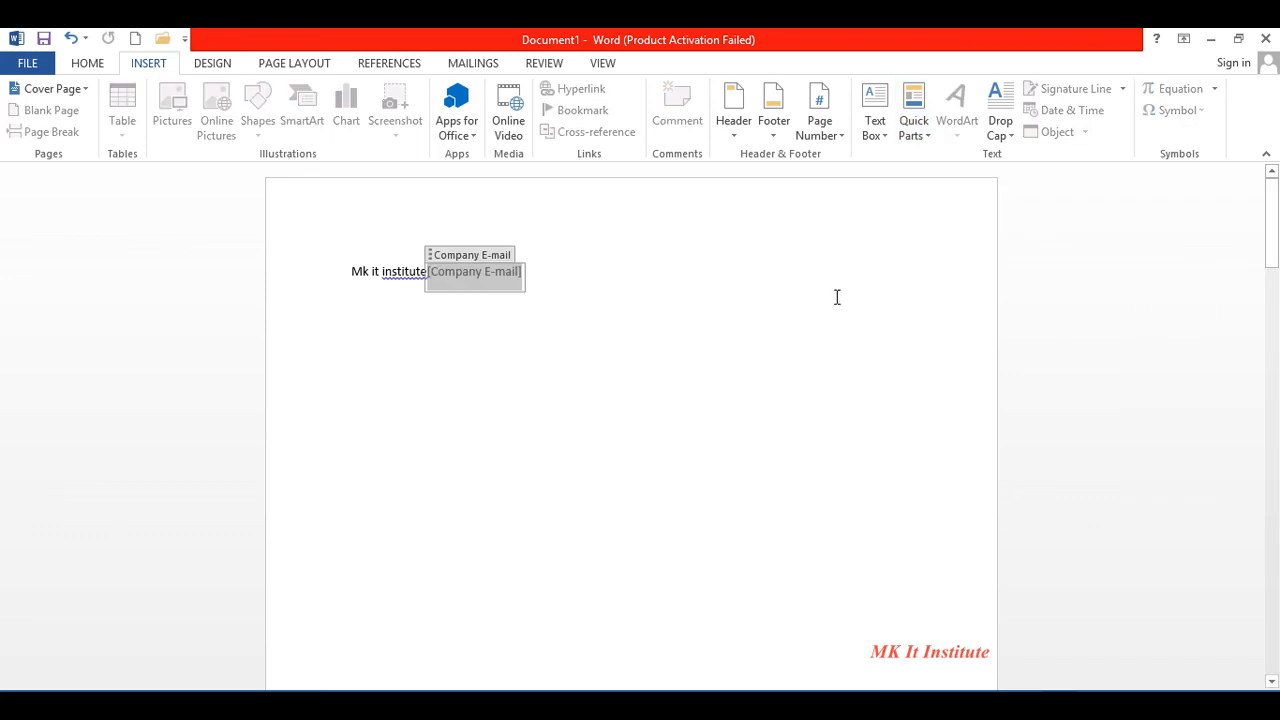
pyautogui.click(640, 283)
pyautogui.write('gjg')
pyautogui.press('BackSpace')
pyautogui.press('BackSpace')
pyautogui.press('BackSpace')
pyautogui.press('BackSpace')
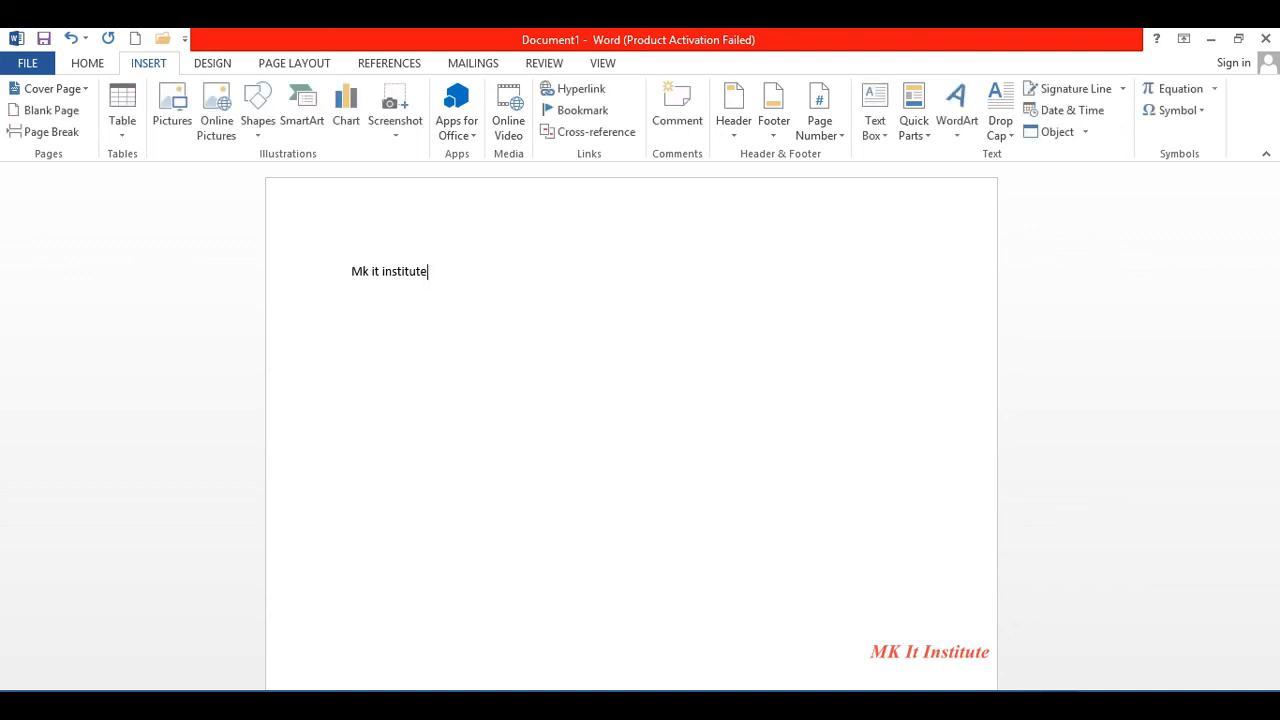
pyautogui.click(930, 137)
pyautogui.moveTo(962, 180)
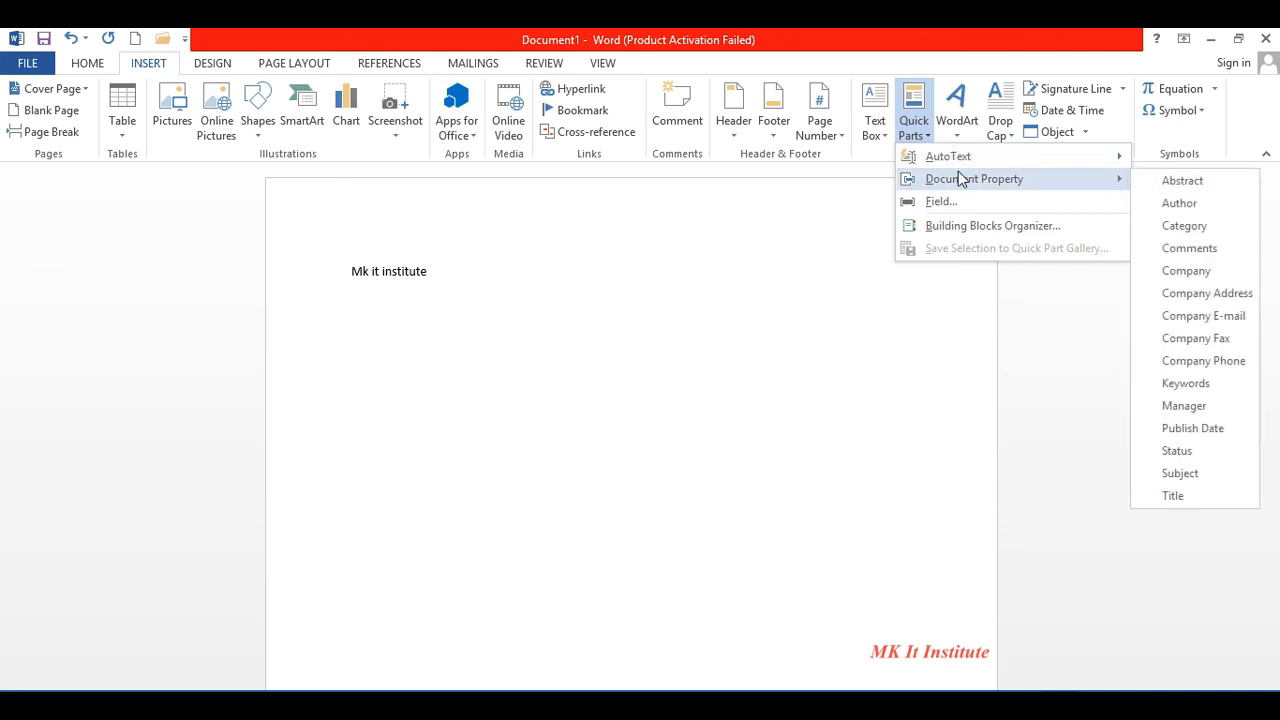
pyautogui.click(1200, 271)
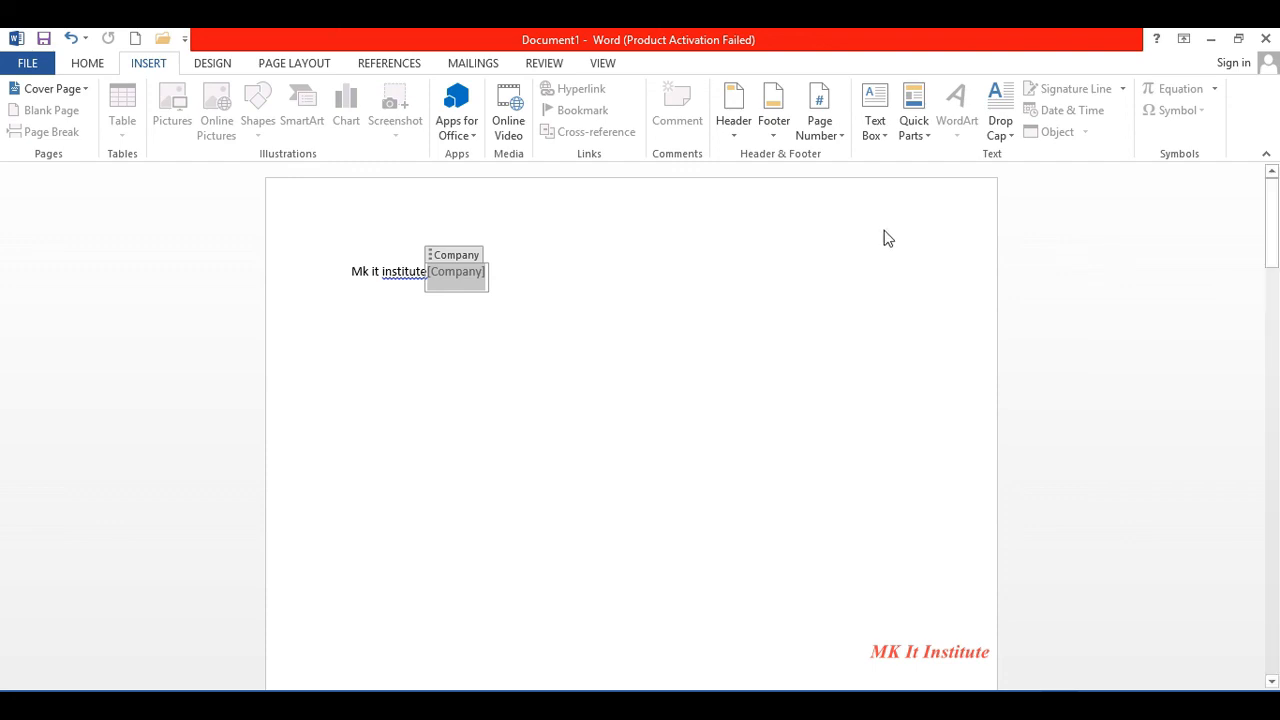
pyautogui.hotkey('ctrl', 'z')
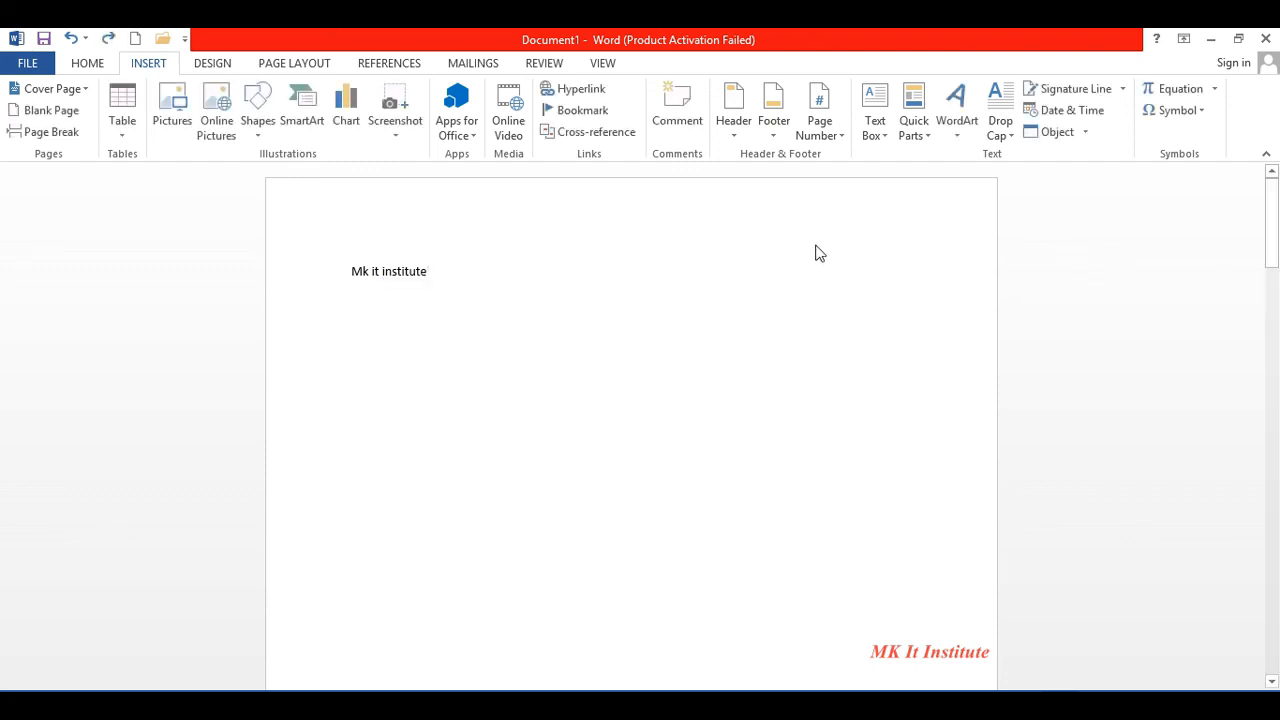
# - Select and delete the plain 'Mk it institute' line
pyautogui.click(956, 140)
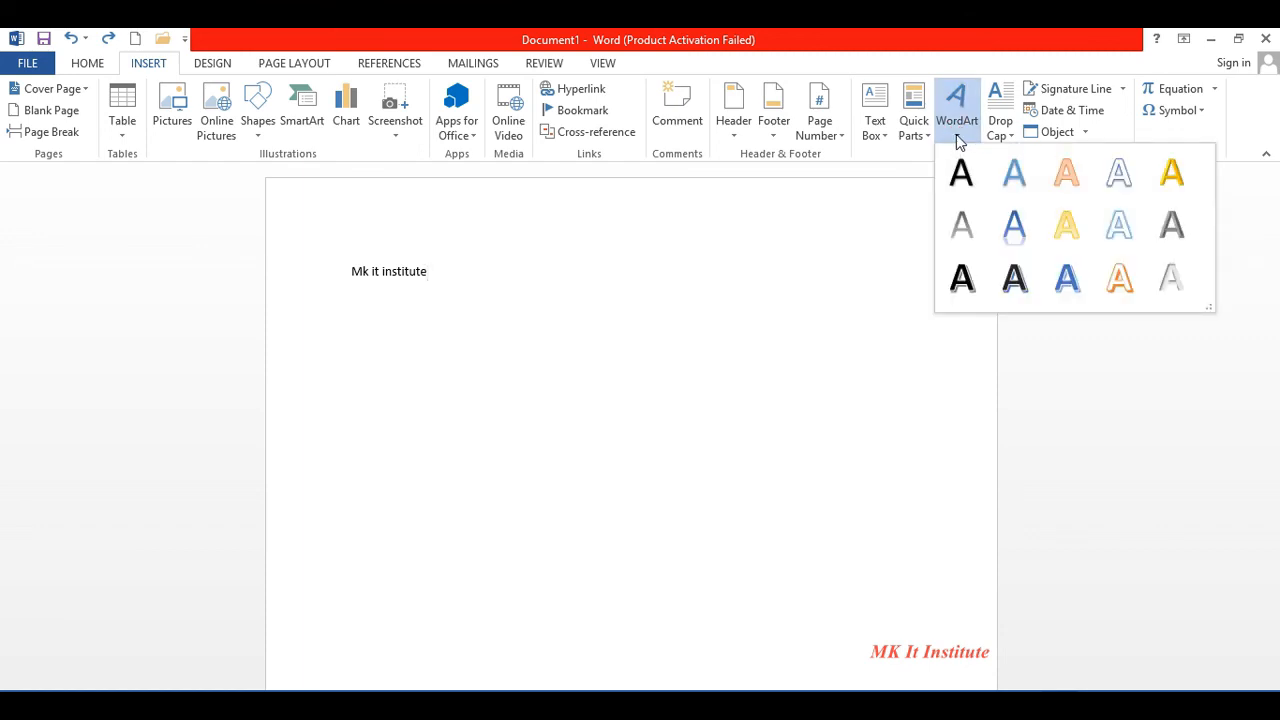
pyautogui.click(410, 250)
pyautogui.moveTo(438, 277); pyautogui.dragTo(346, 274)
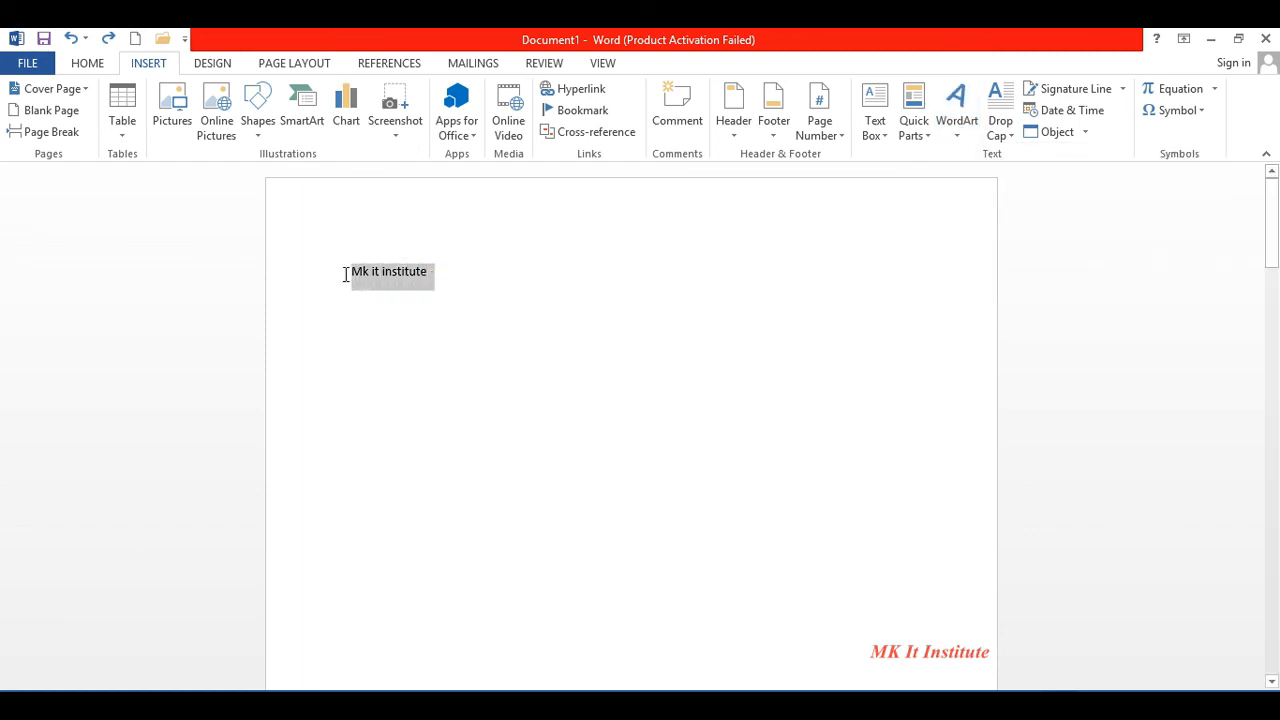
pyautogui.click(960, 130)
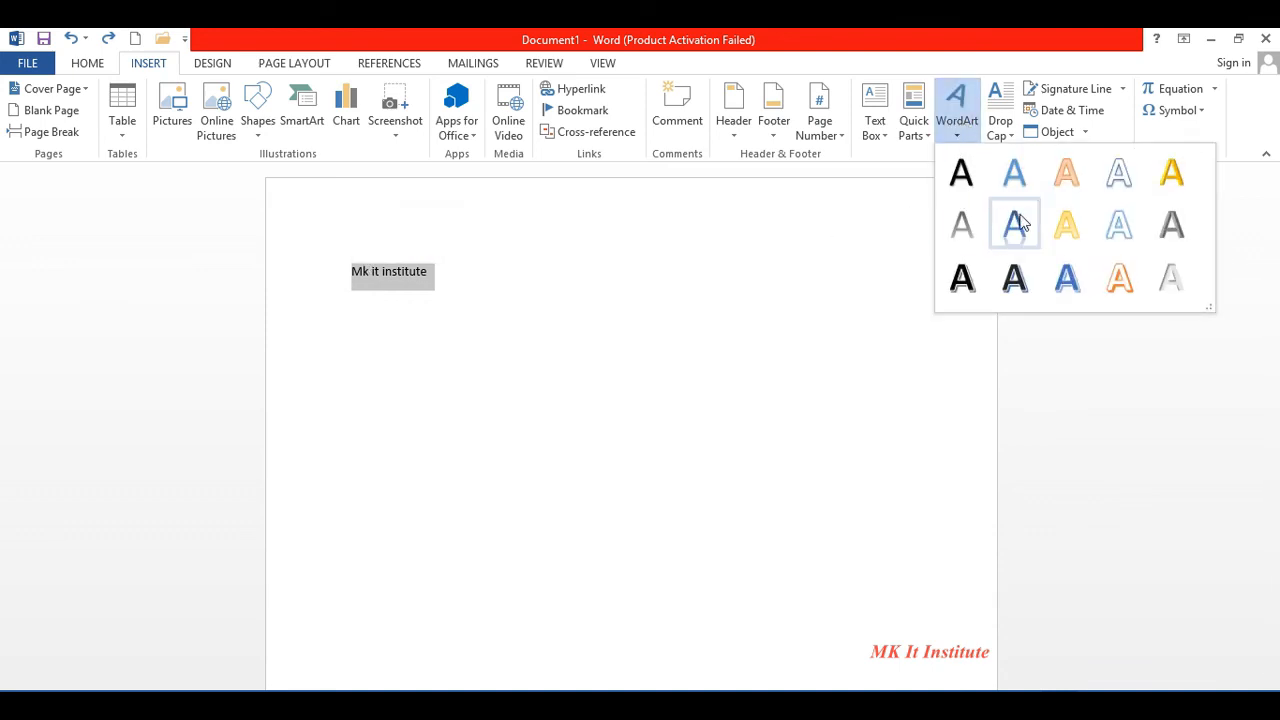
pyautogui.click(587, 252)
pyautogui.press('Delete')
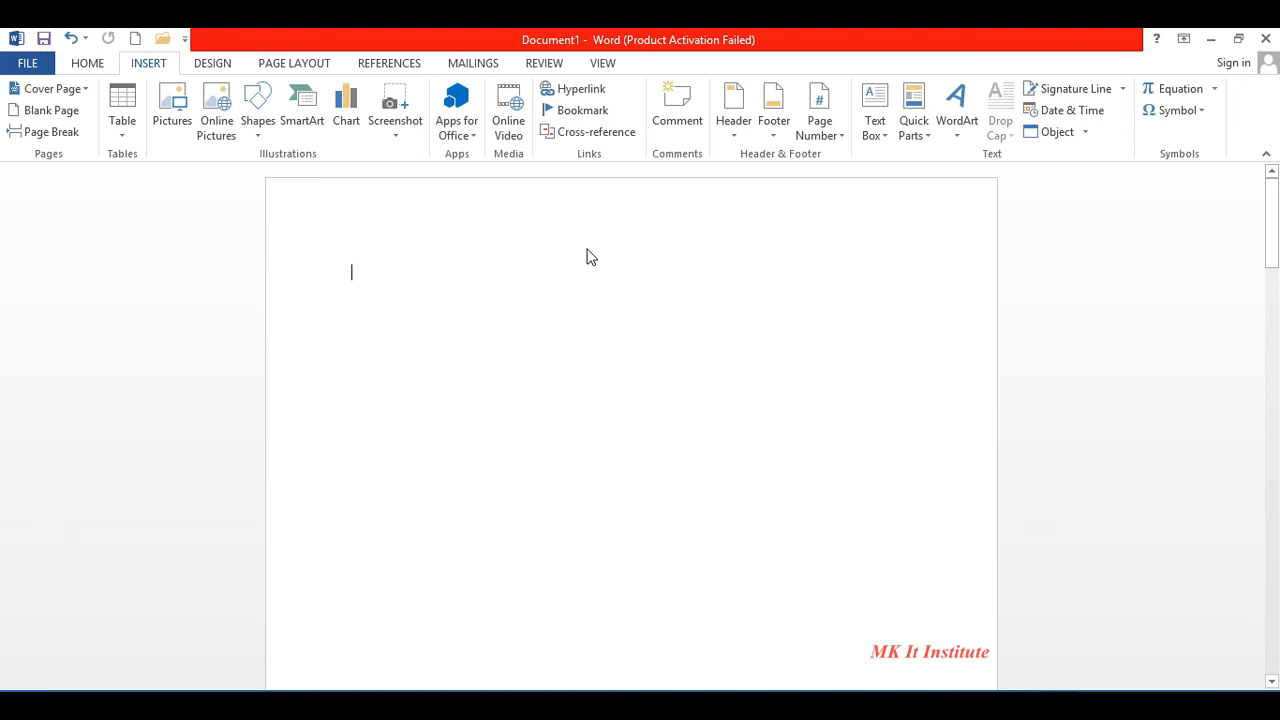
# - Insert WordArt in the blue reflected style reading 'Mk it institute'
pyautogui.click(962, 135)
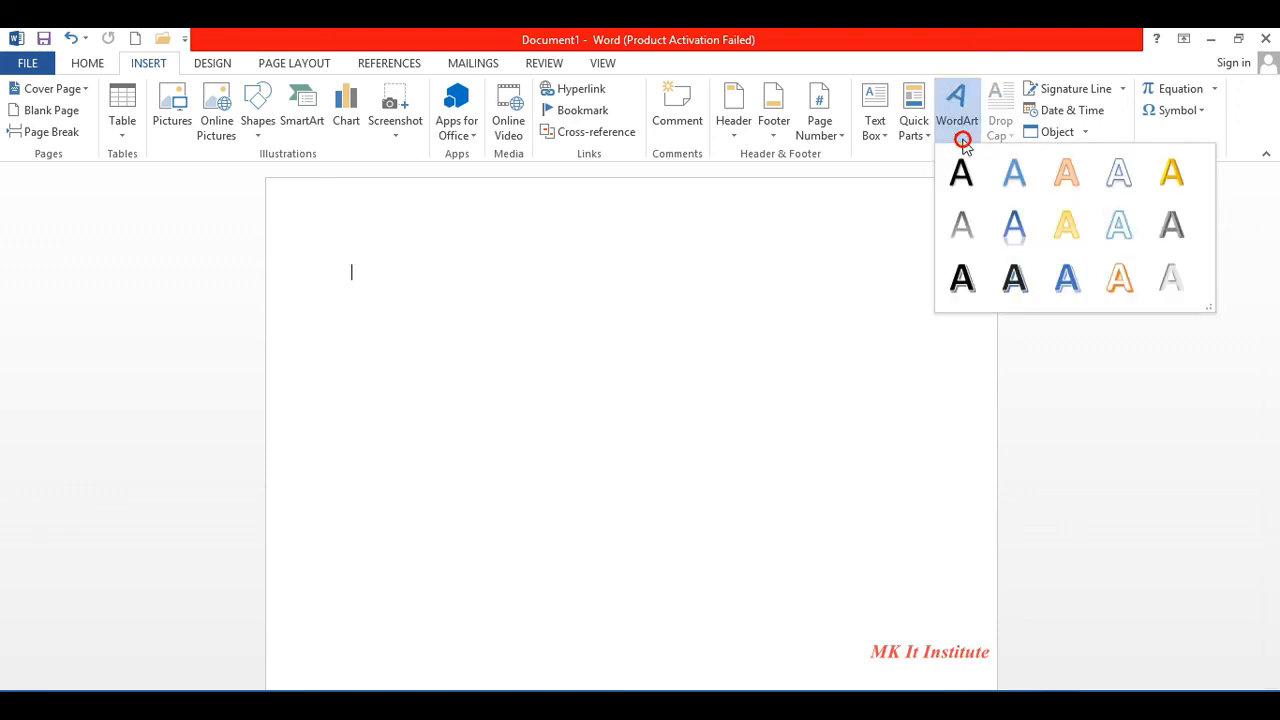
pyautogui.click(1031, 214)
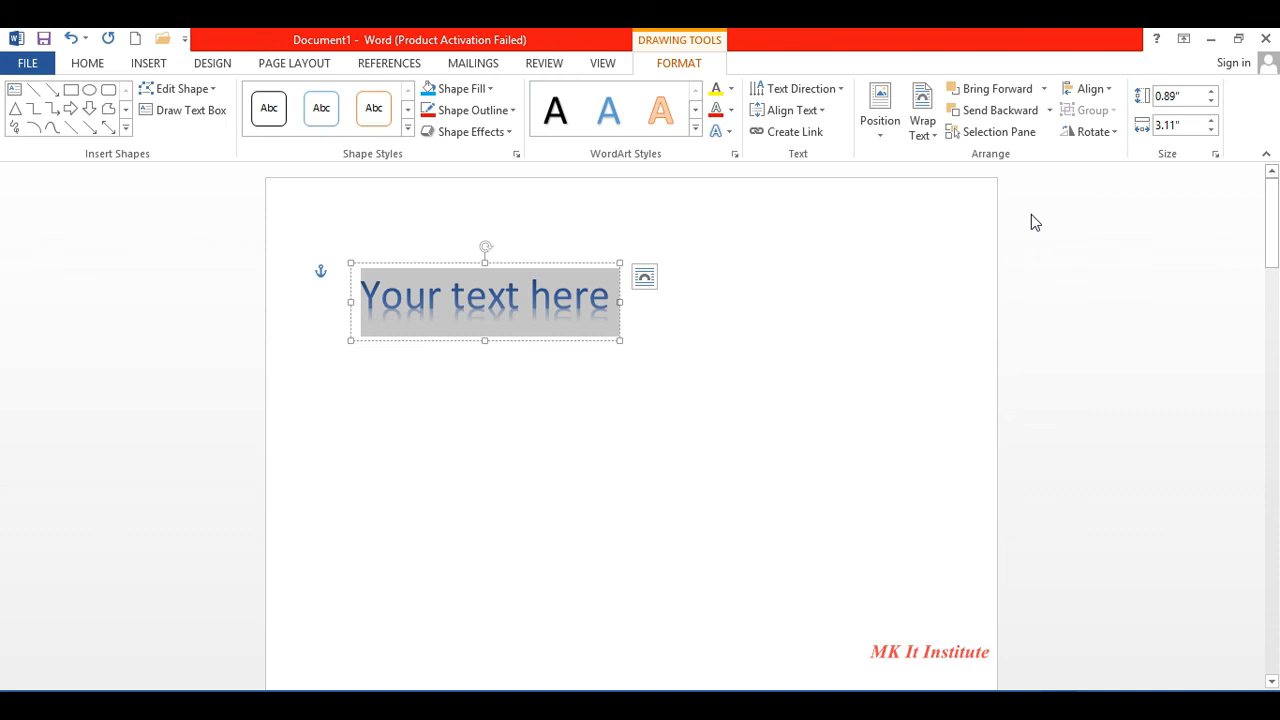
pyautogui.write('Mk it')
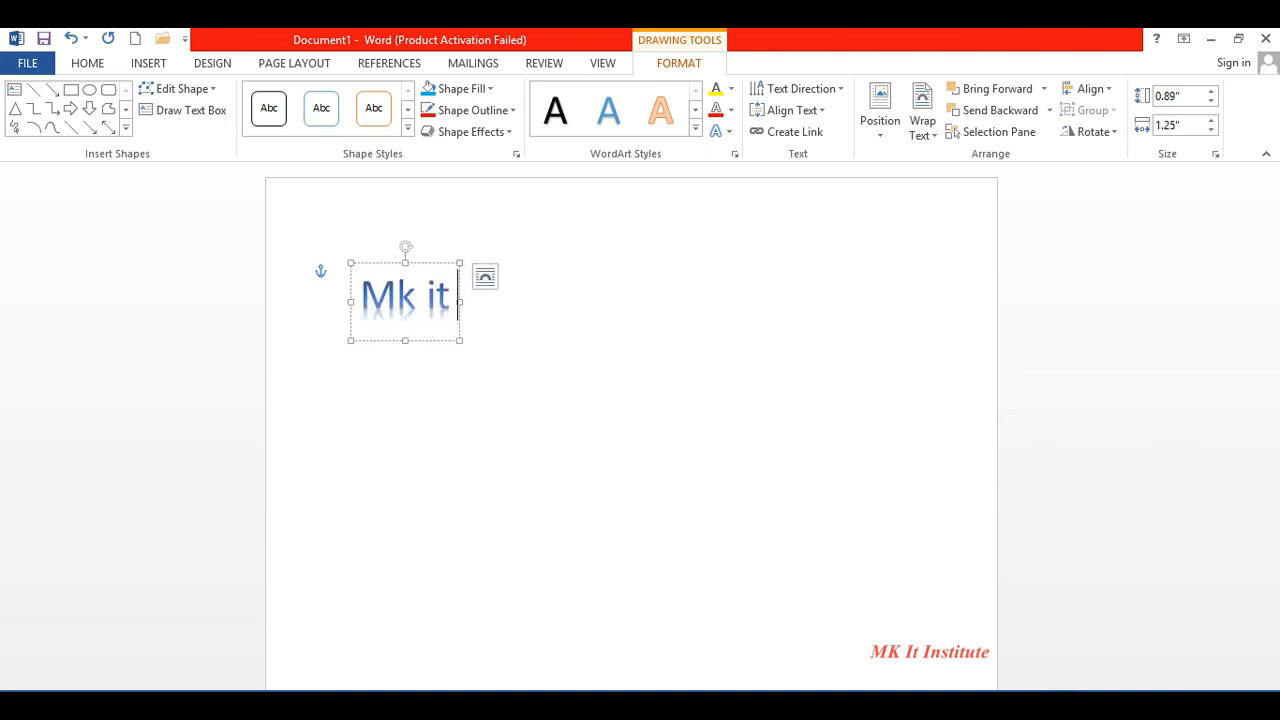
pyautogui.write(' institute')
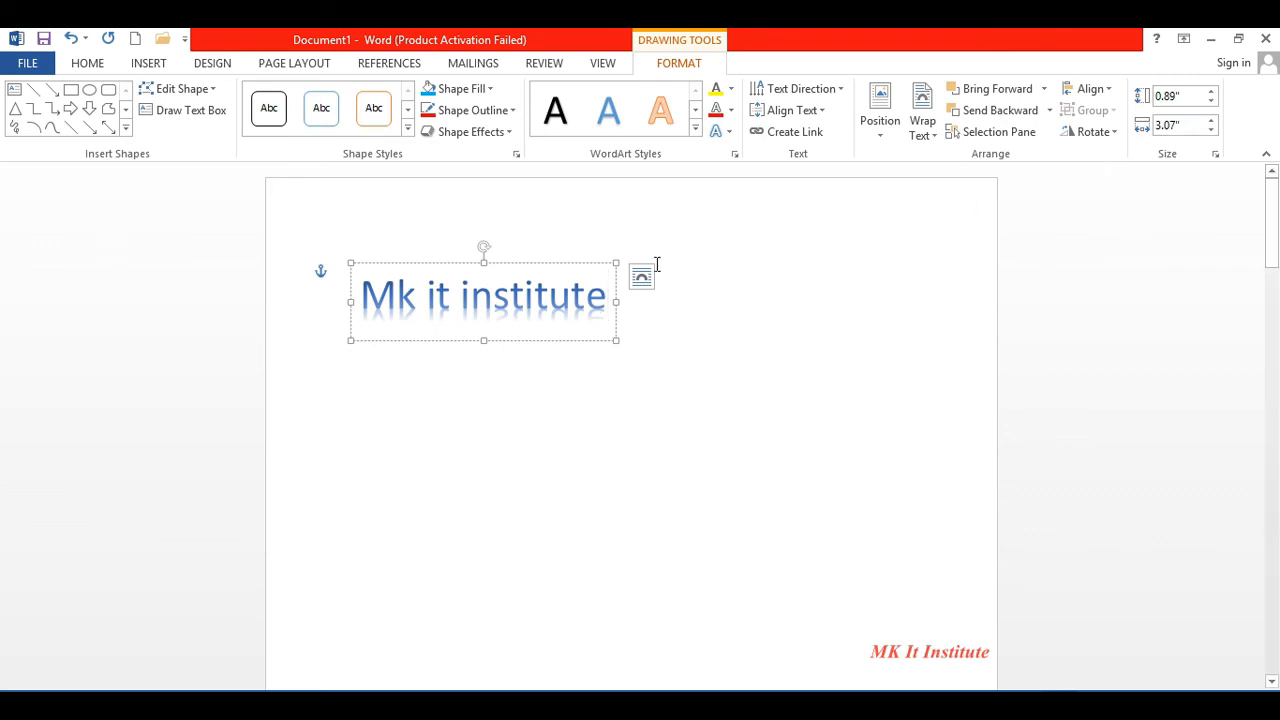
pyautogui.click(675, 367)
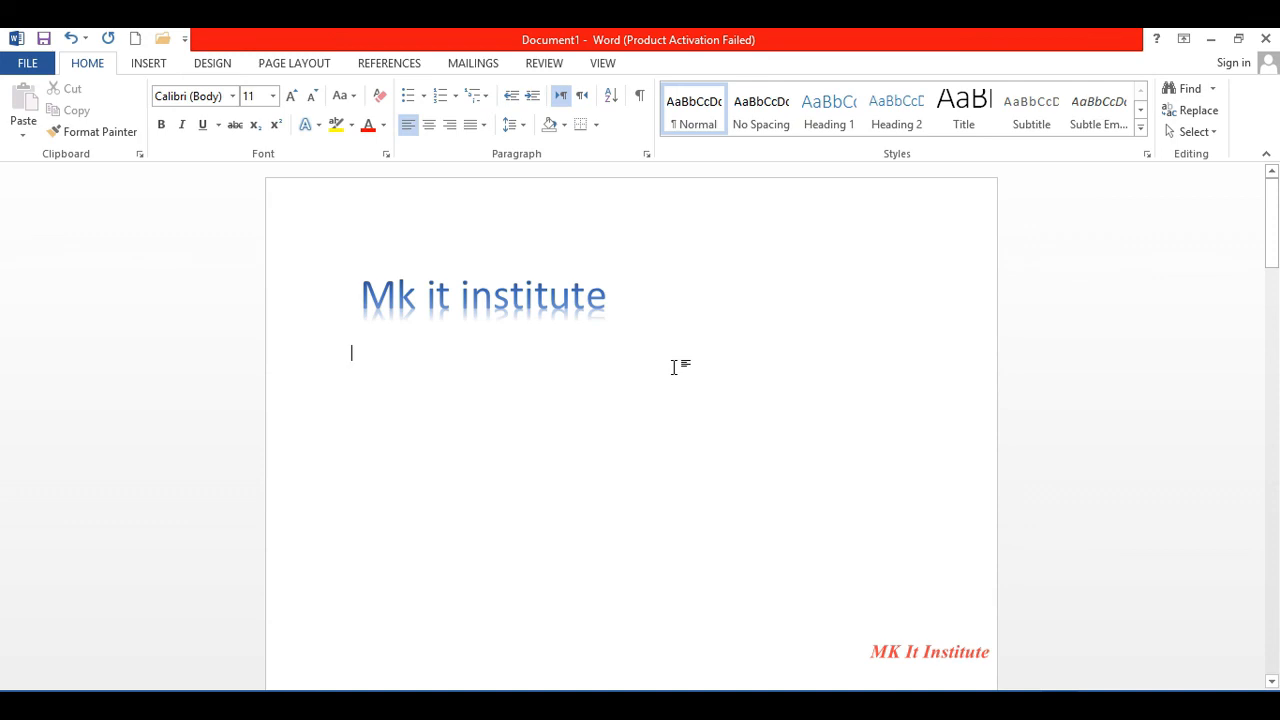
pyautogui.click(156, 66)
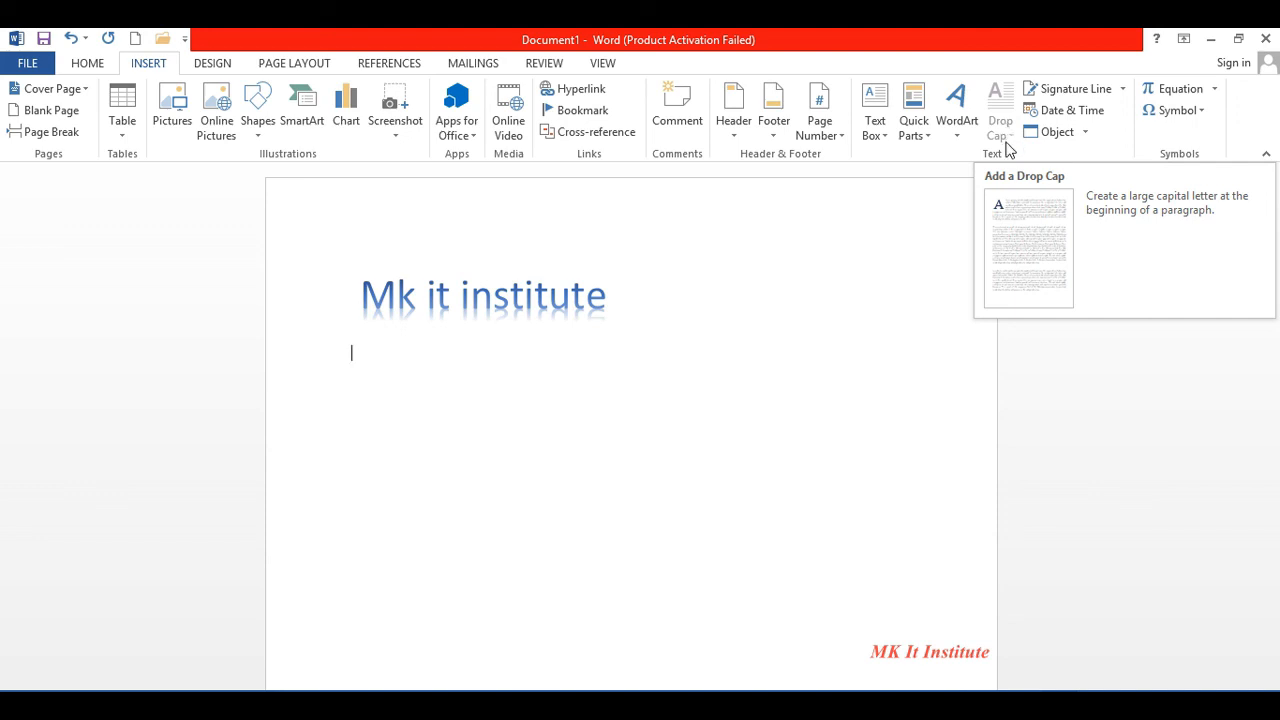
# - Select everything in the document and delete it, removing the WordArt
pyautogui.press('super+c')
pyautogui.click(872, 362)
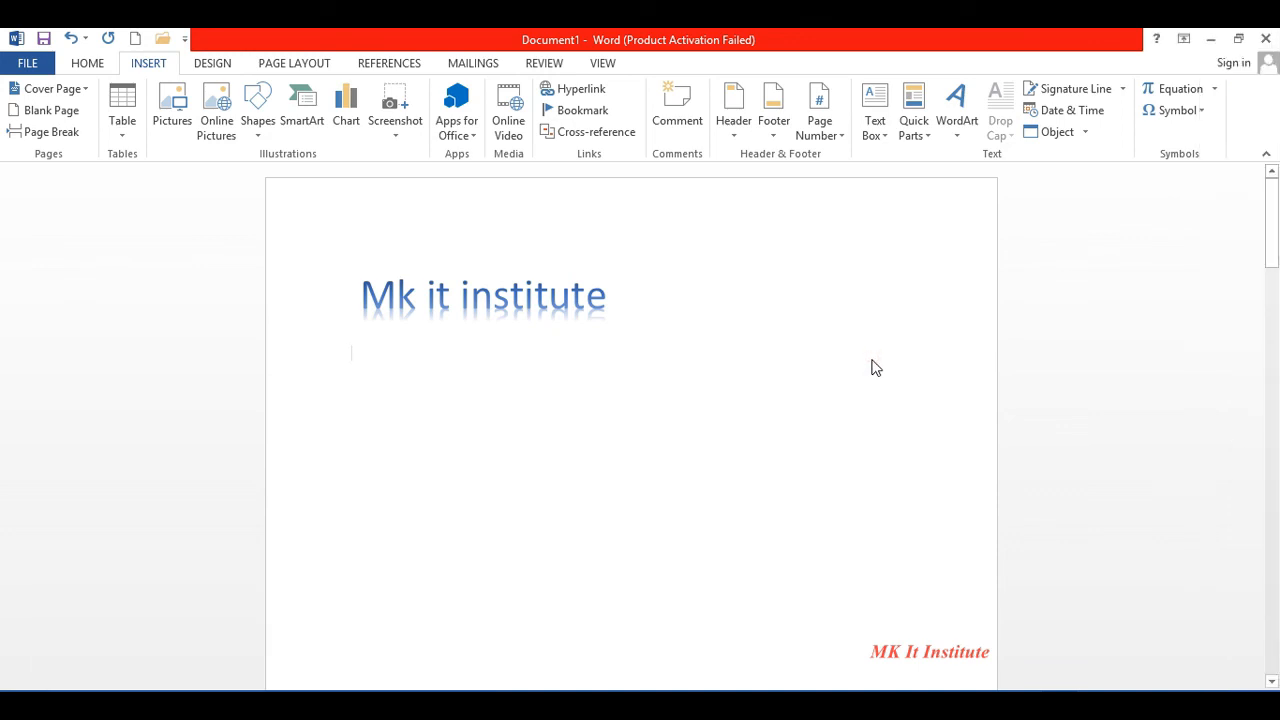
pyautogui.hotkey('ctrl', 'a')
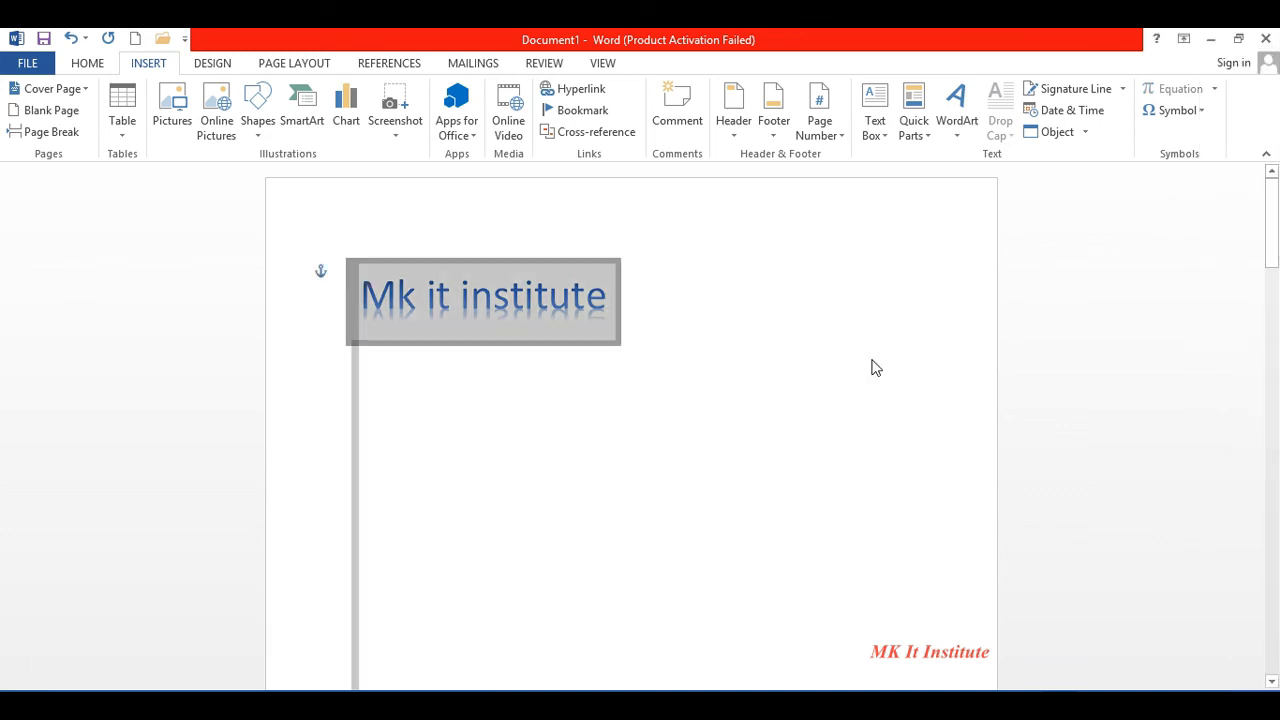
pyautogui.press('Delete')
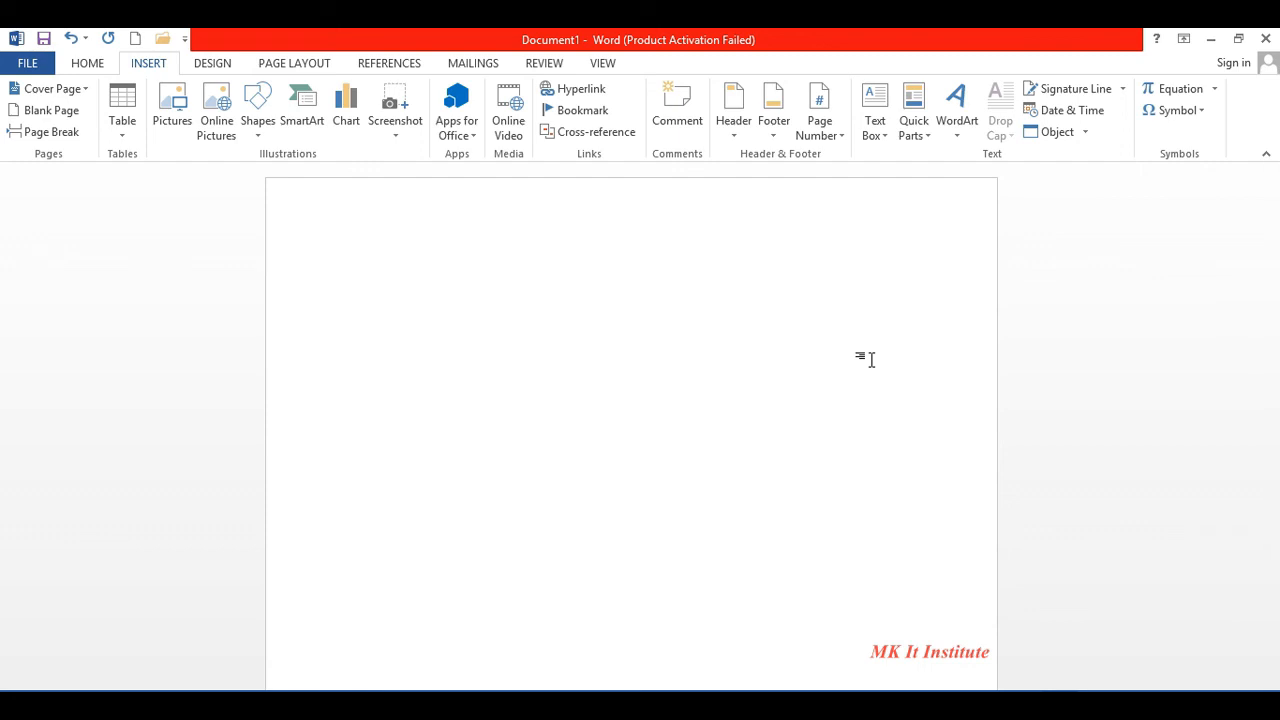
# - Generate five sample paragraphs with =rand() and select them all
pyautogui.click(355, 272)
pyautogui.write('=rand()')
pyautogui.press('Return')
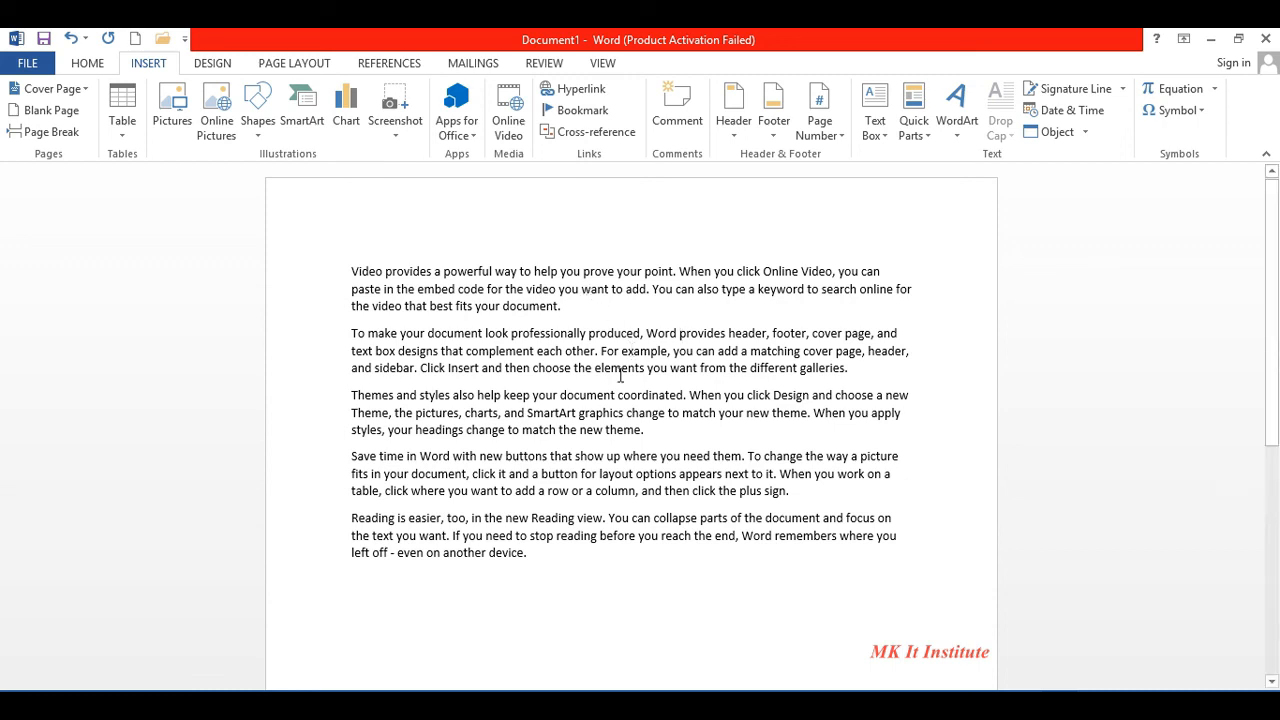
pyautogui.moveTo(541, 556); pyautogui.dragTo(313, 255)
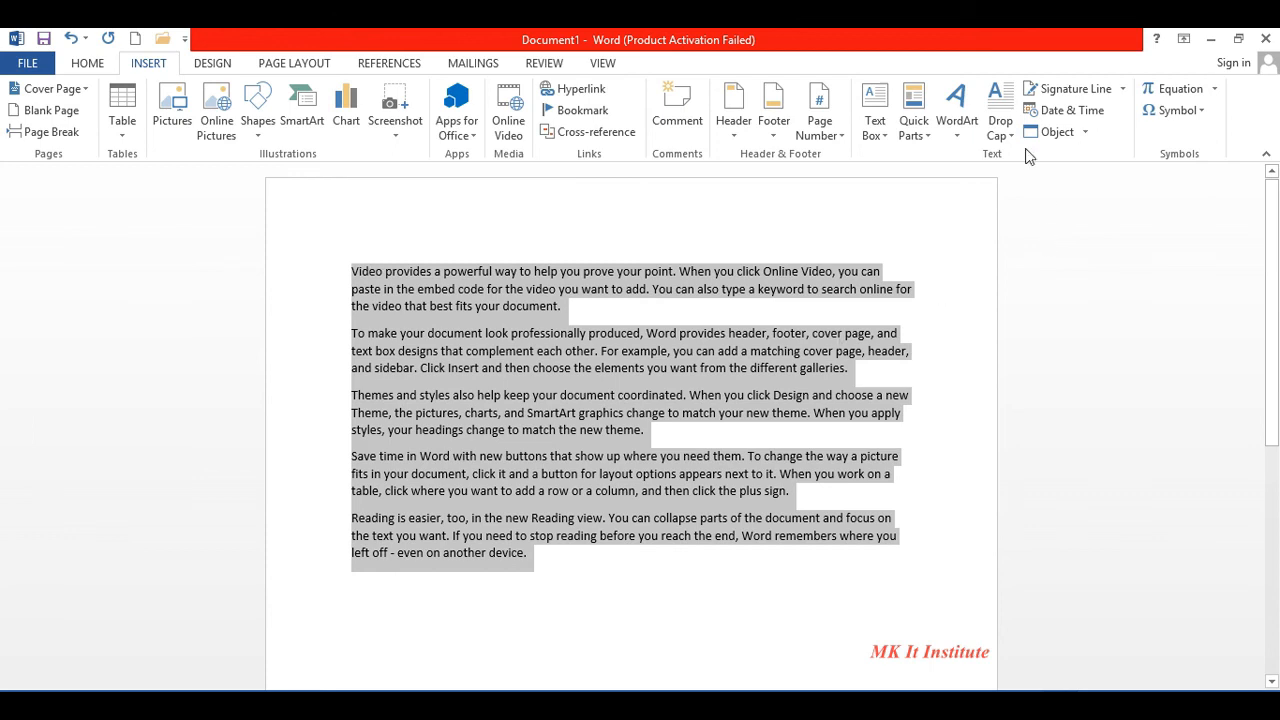
pyautogui.click(1011, 136)
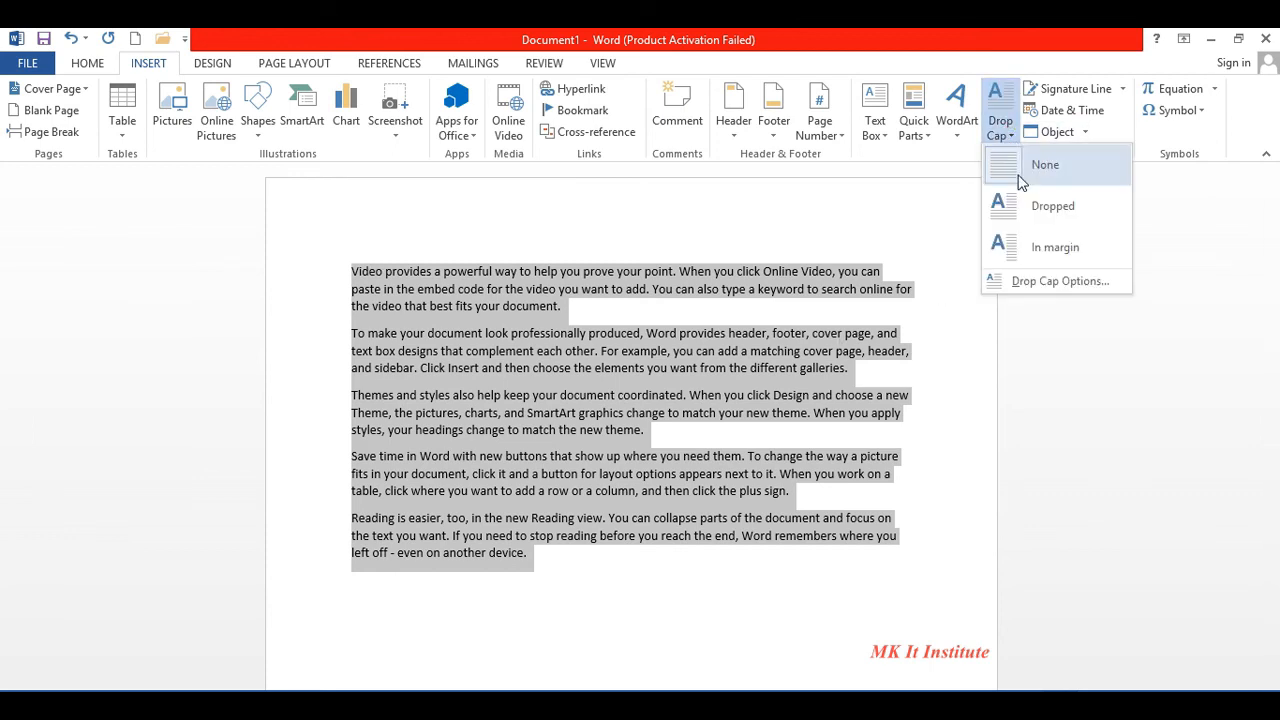
pyautogui.click(1020, 226)
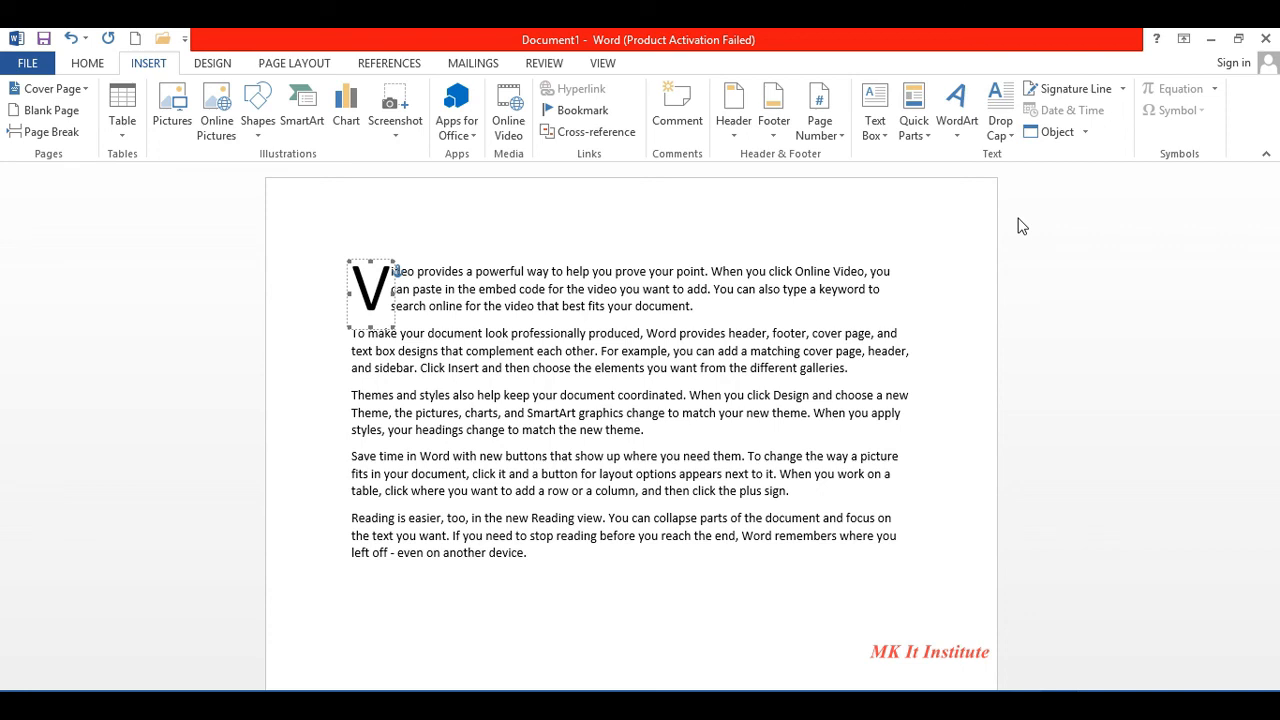
pyautogui.click(1010, 134)
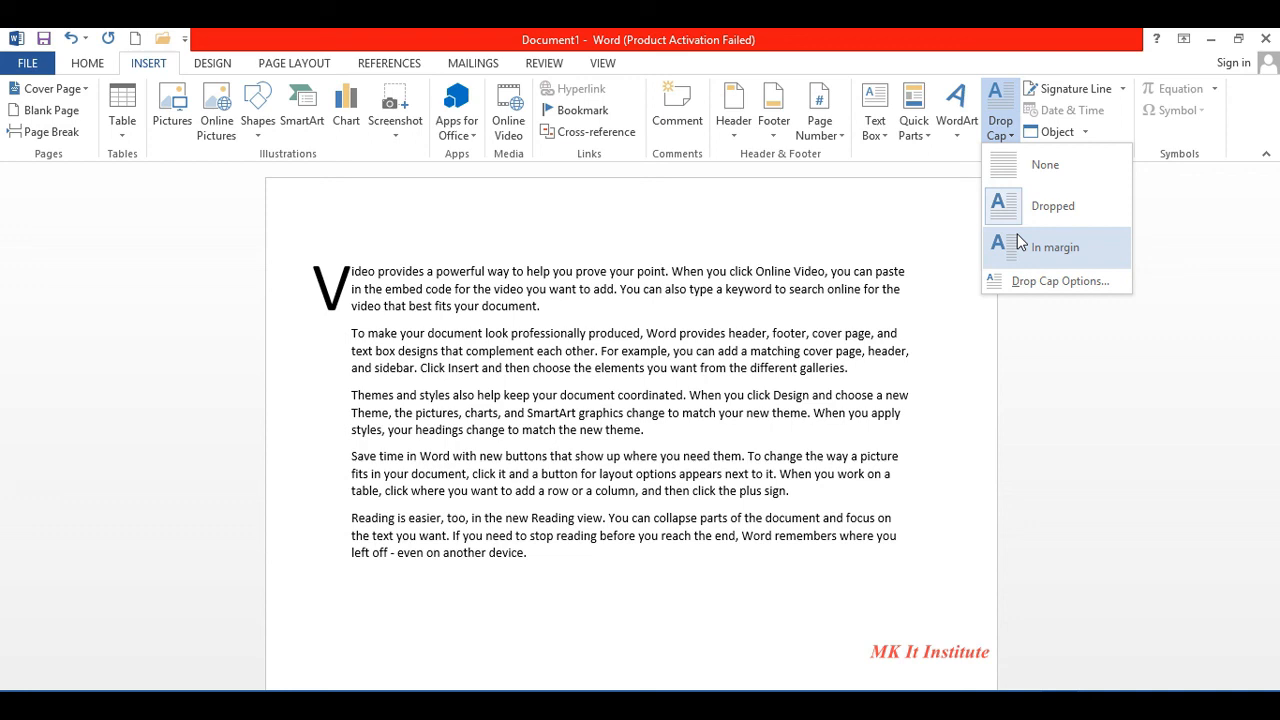
pyautogui.click(1025, 168)
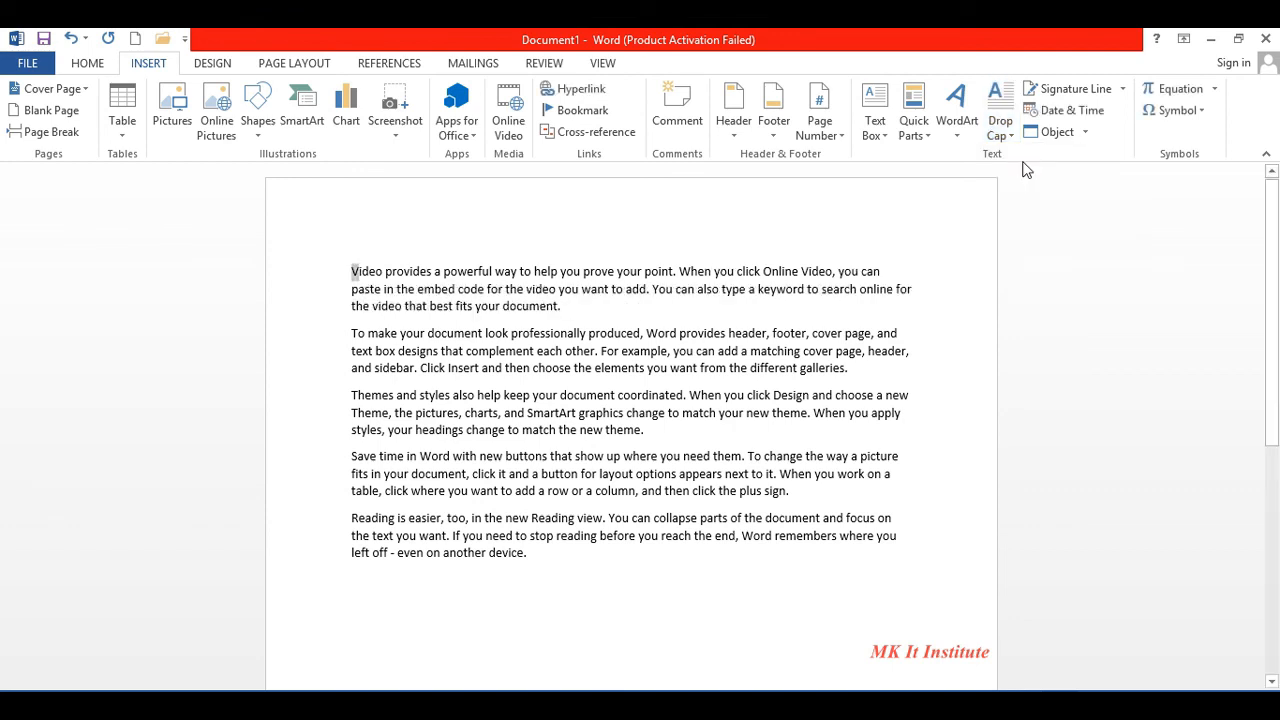
pyautogui.click(800, 391)
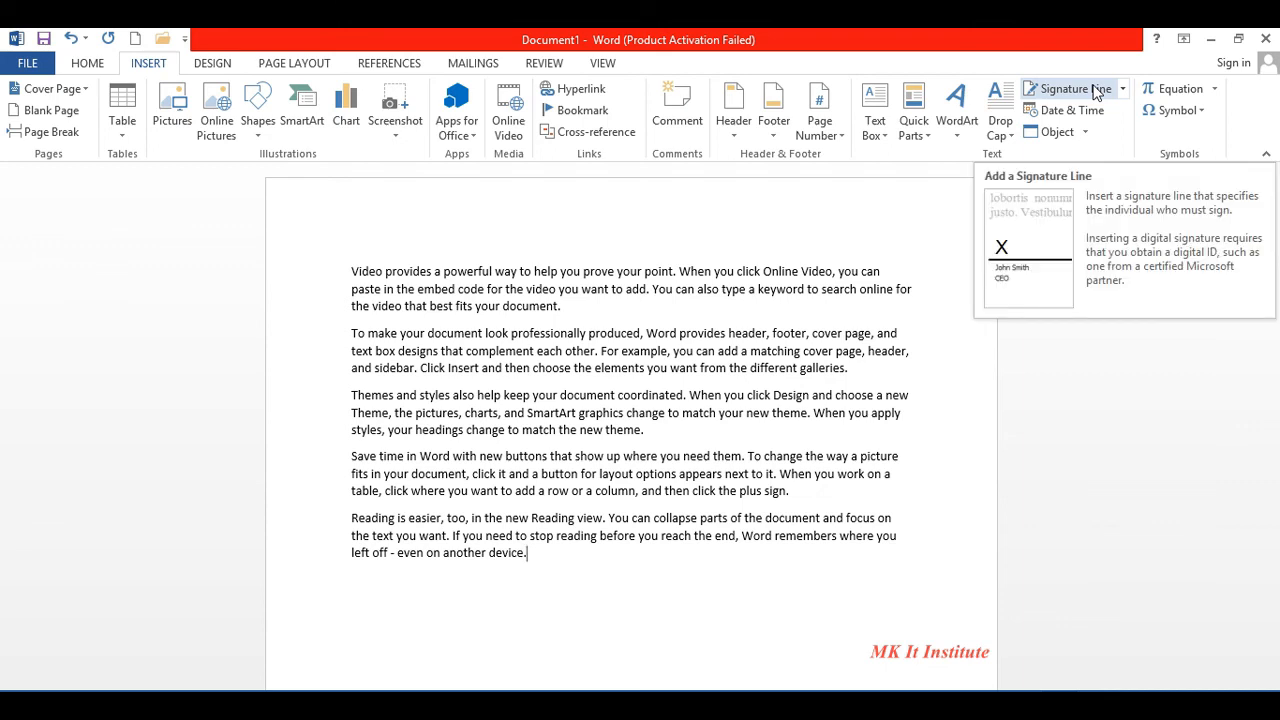
pyautogui.press('Return')
pyautogui.press('Return')
pyautogui.press('Return')
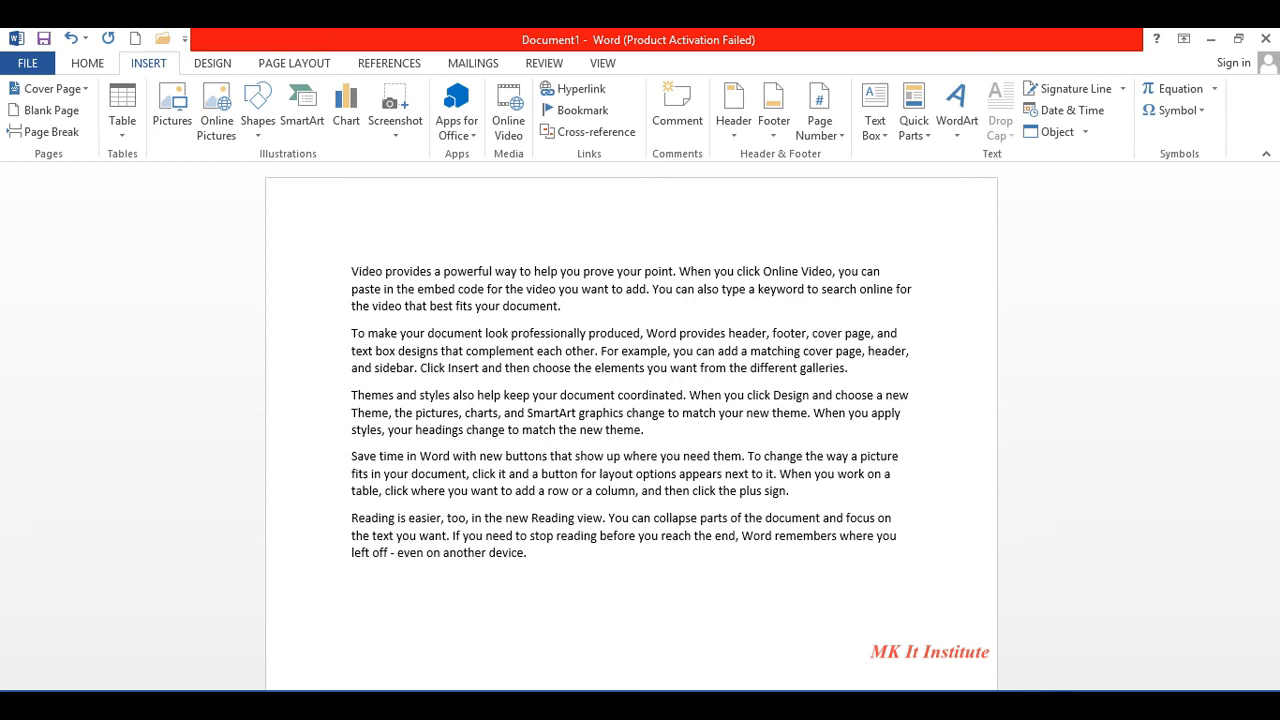
pyautogui.click(1110, 89)
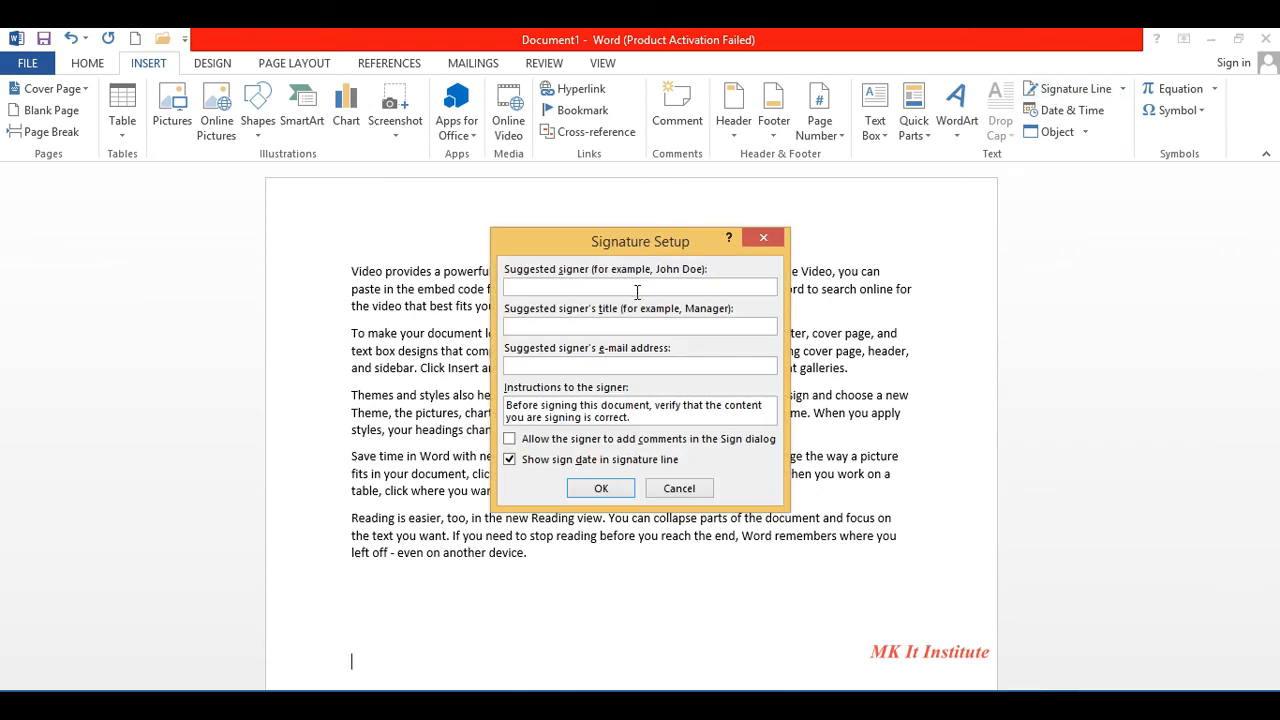
pyautogui.write('M')
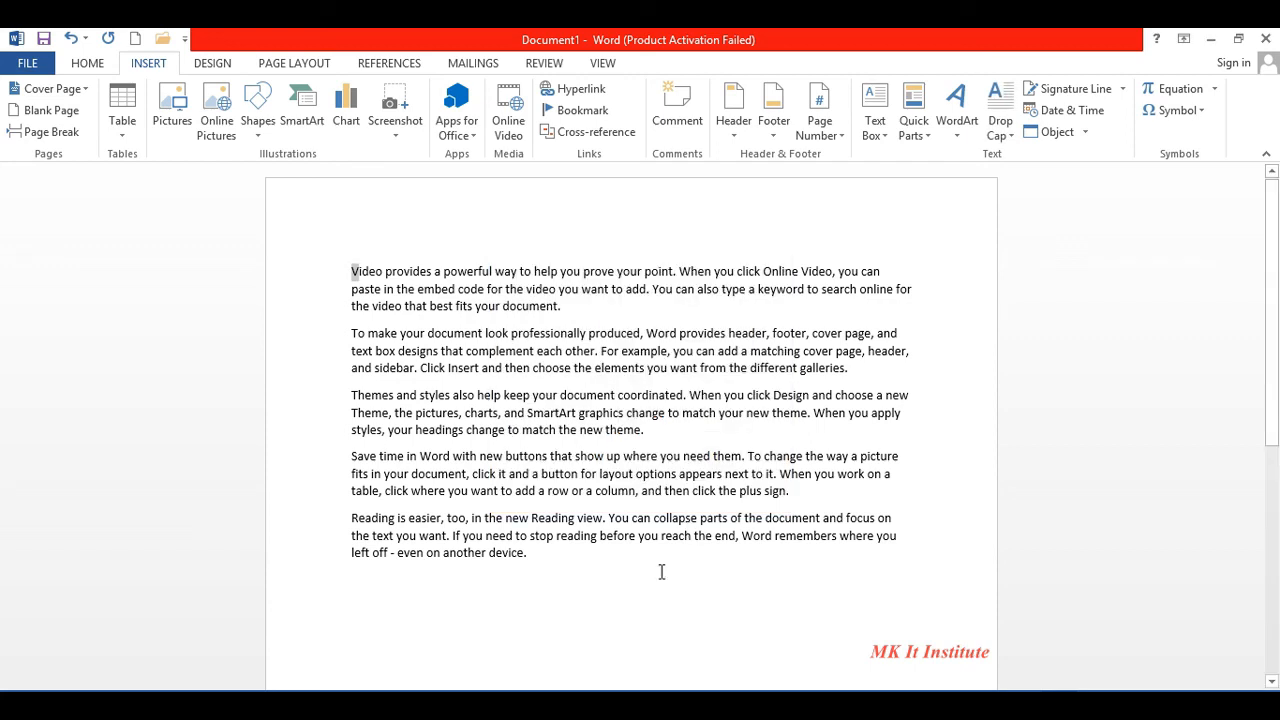
# - On a new line below the text, add a signature line with the signer's name and title MD
pyautogui.click(602, 571)
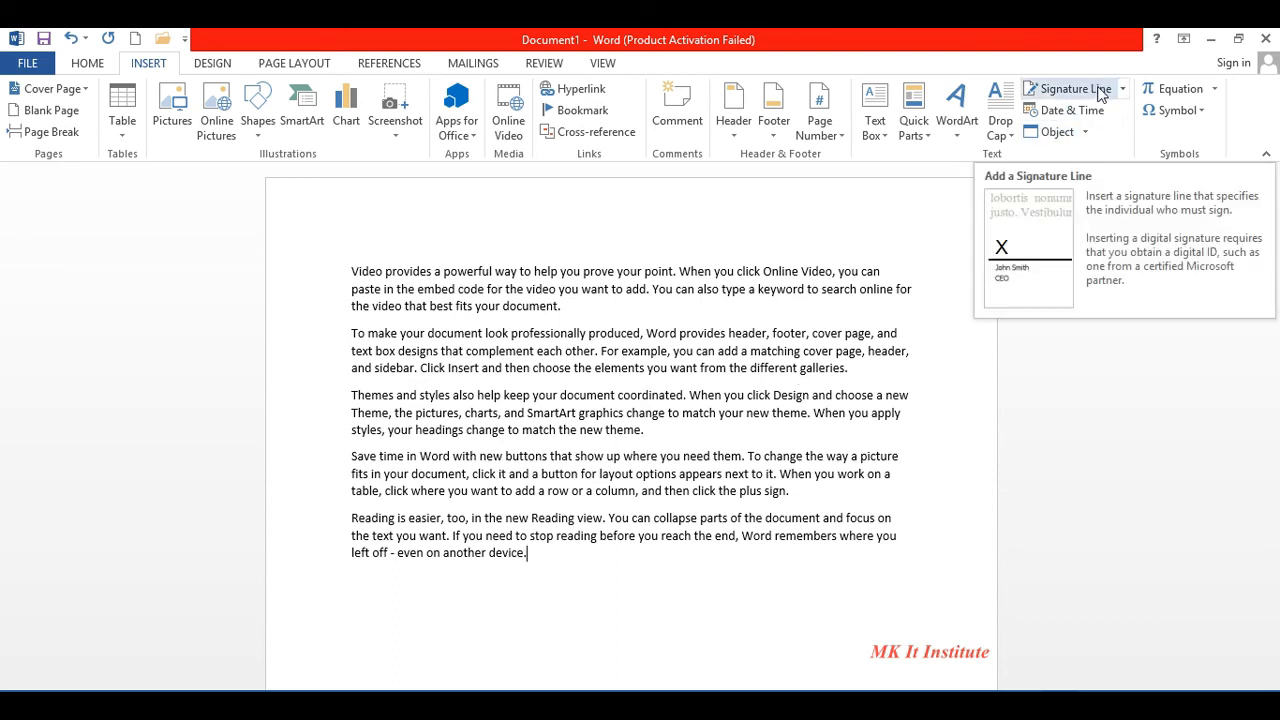
pyautogui.press('Return')
pyautogui.press('Return')
pyautogui.press('Return')
pyautogui.press('Return')
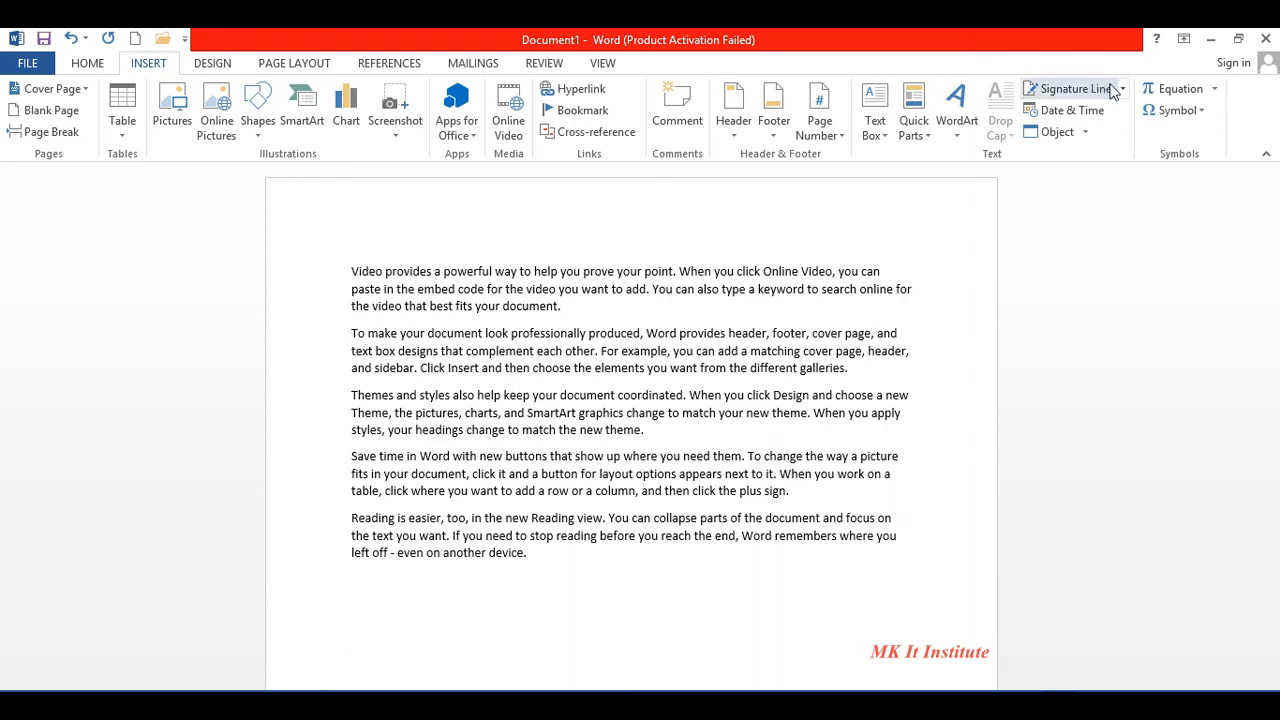
pyautogui.click(1070, 89)
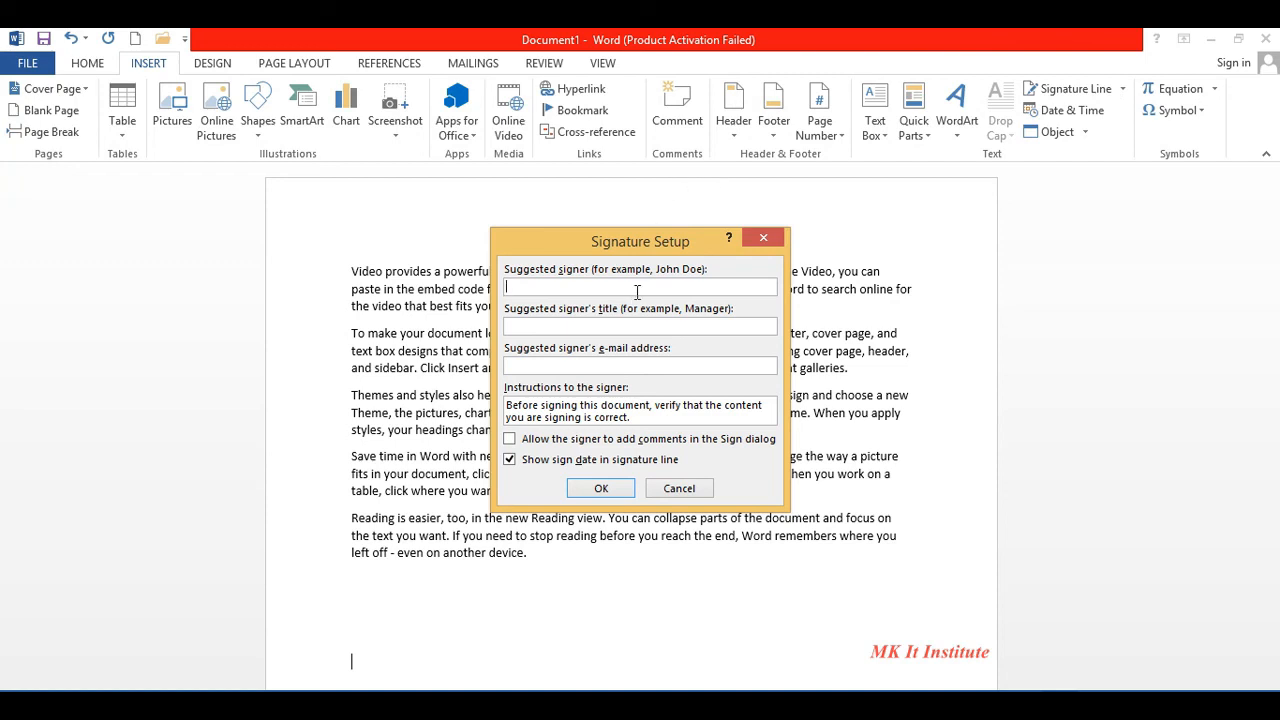
pyautogui.click(655, 324)
pyautogui.write('MD')
pyautogui.click(598, 489)
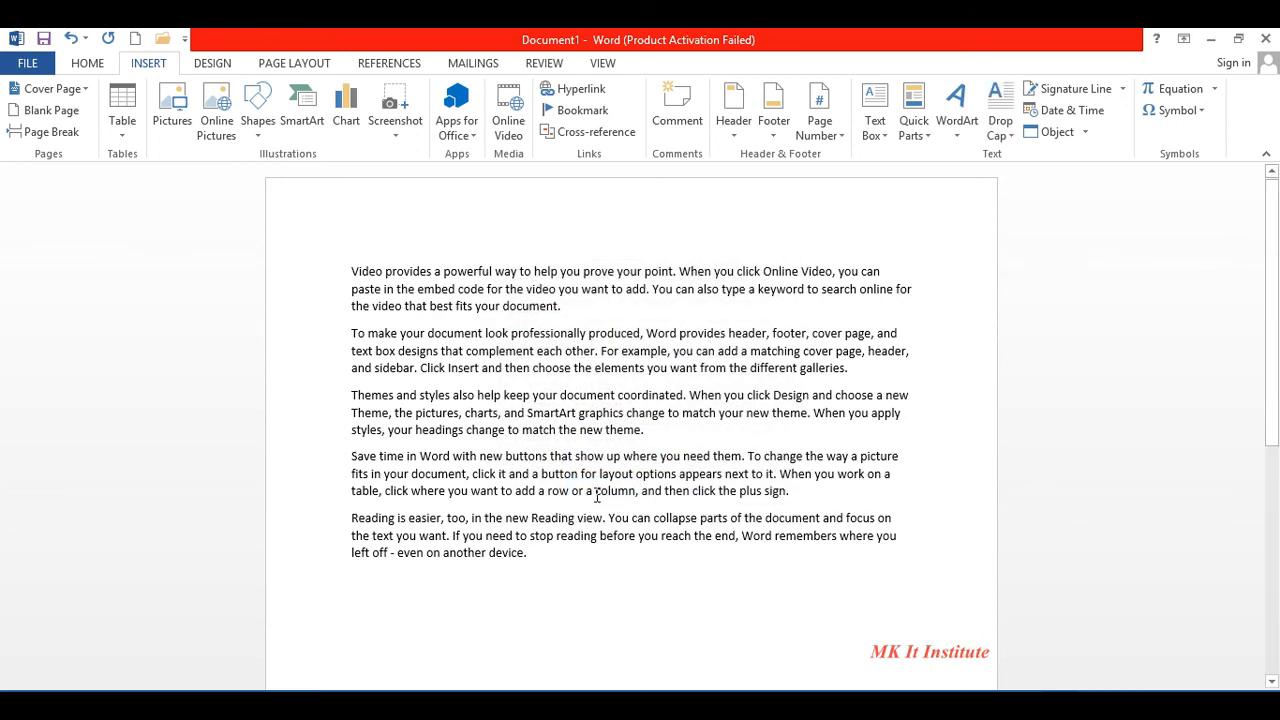
pyautogui.moveTo(1266, 383); pyautogui.dragTo(1277, 472)
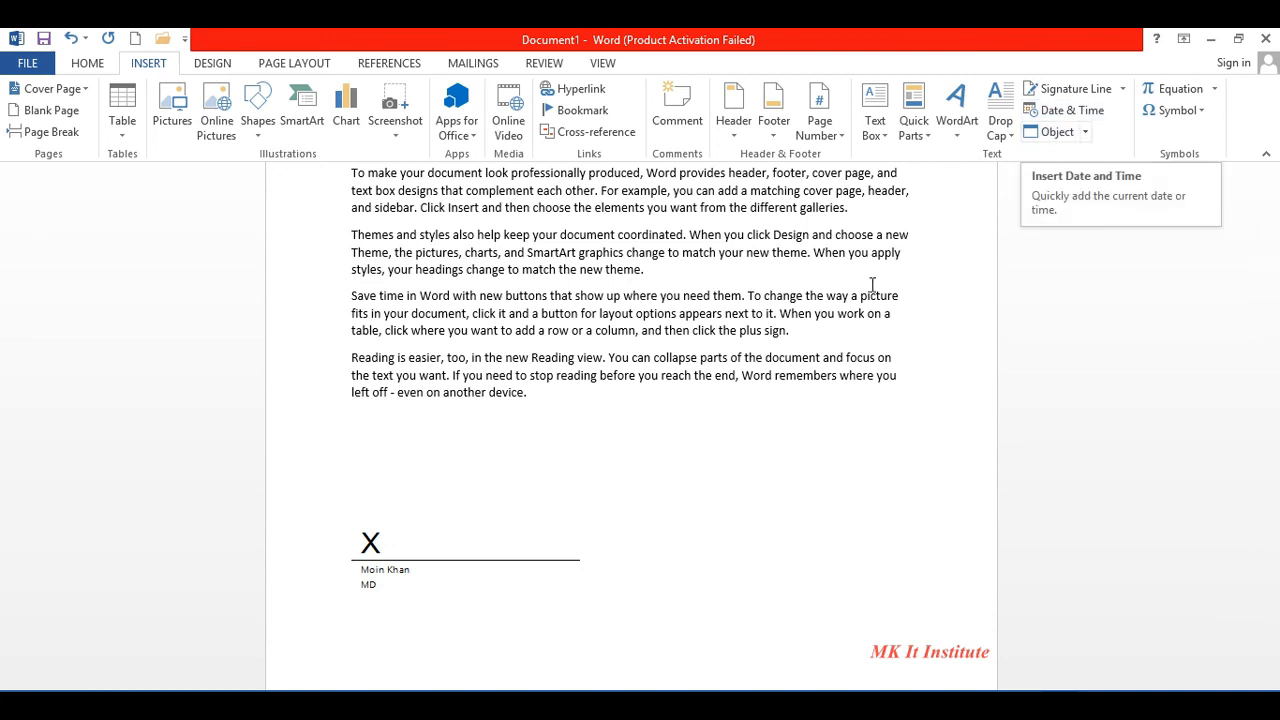
# - Insert the date in May 26, 2021 format after 'plus sign.', then select the whole document
pyautogui.click(811, 328)
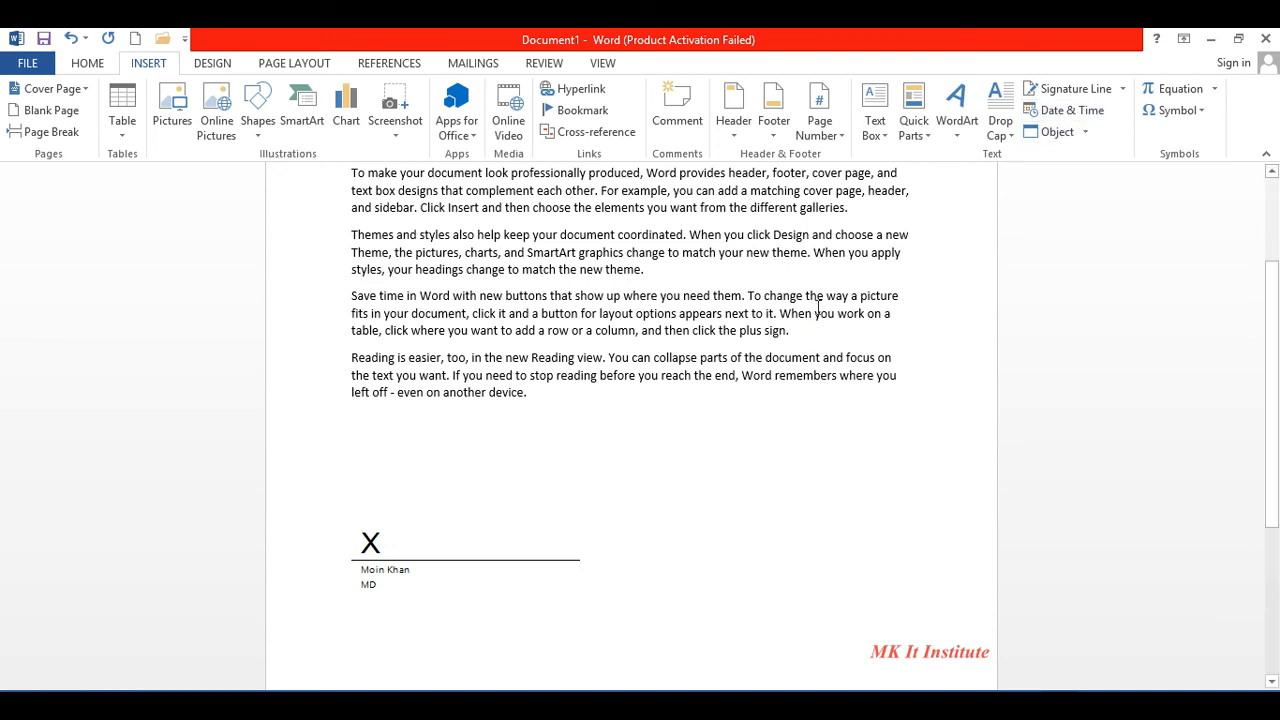
pyautogui.click(1093, 118)
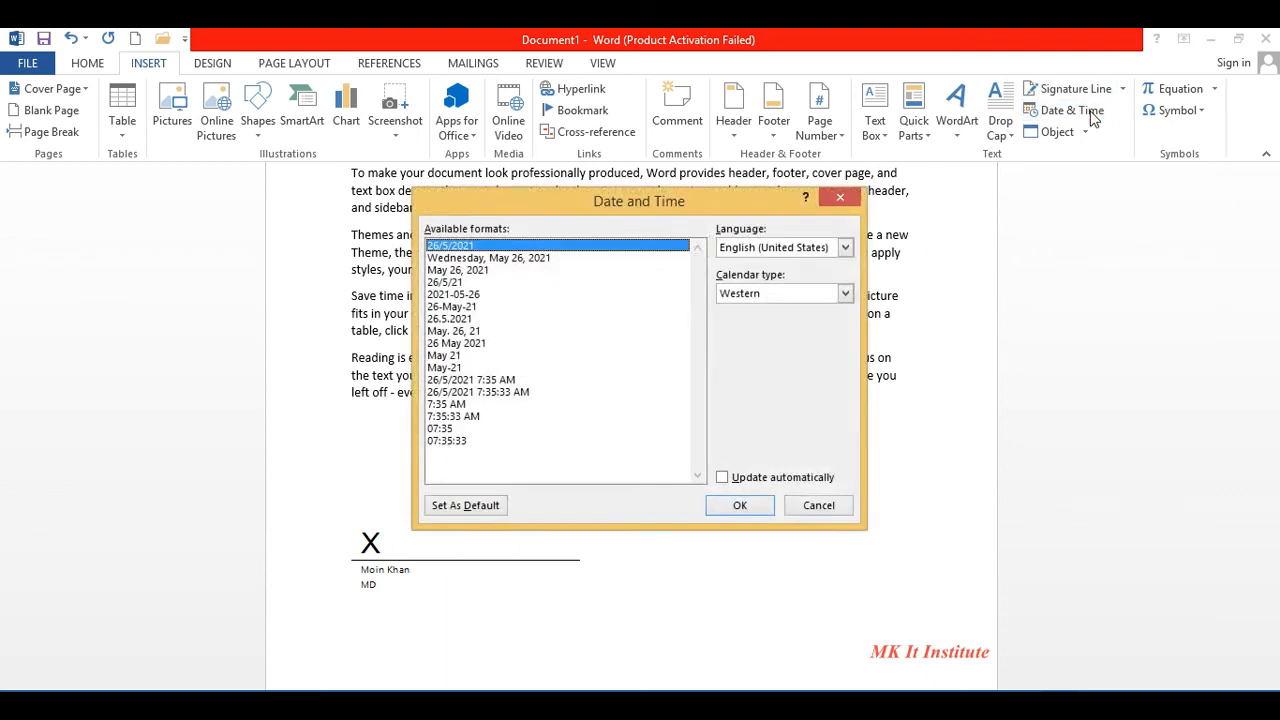
pyautogui.click(466, 270)
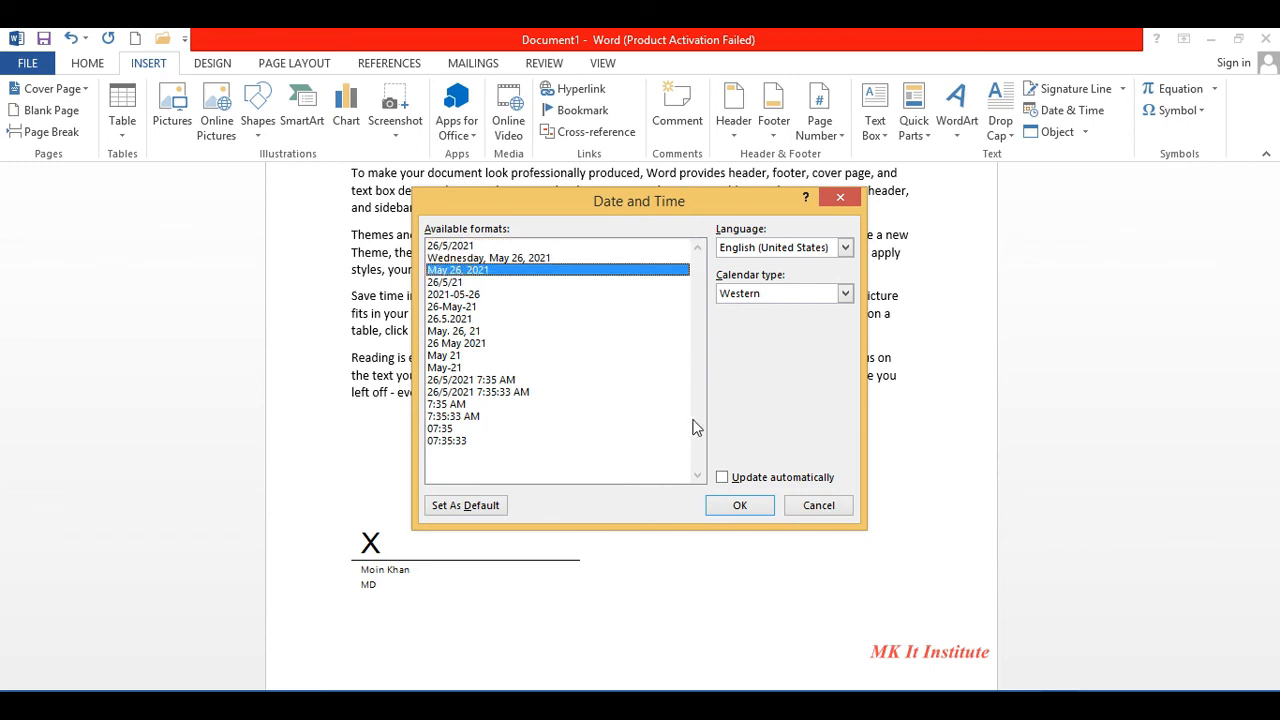
pyautogui.click(740, 506)
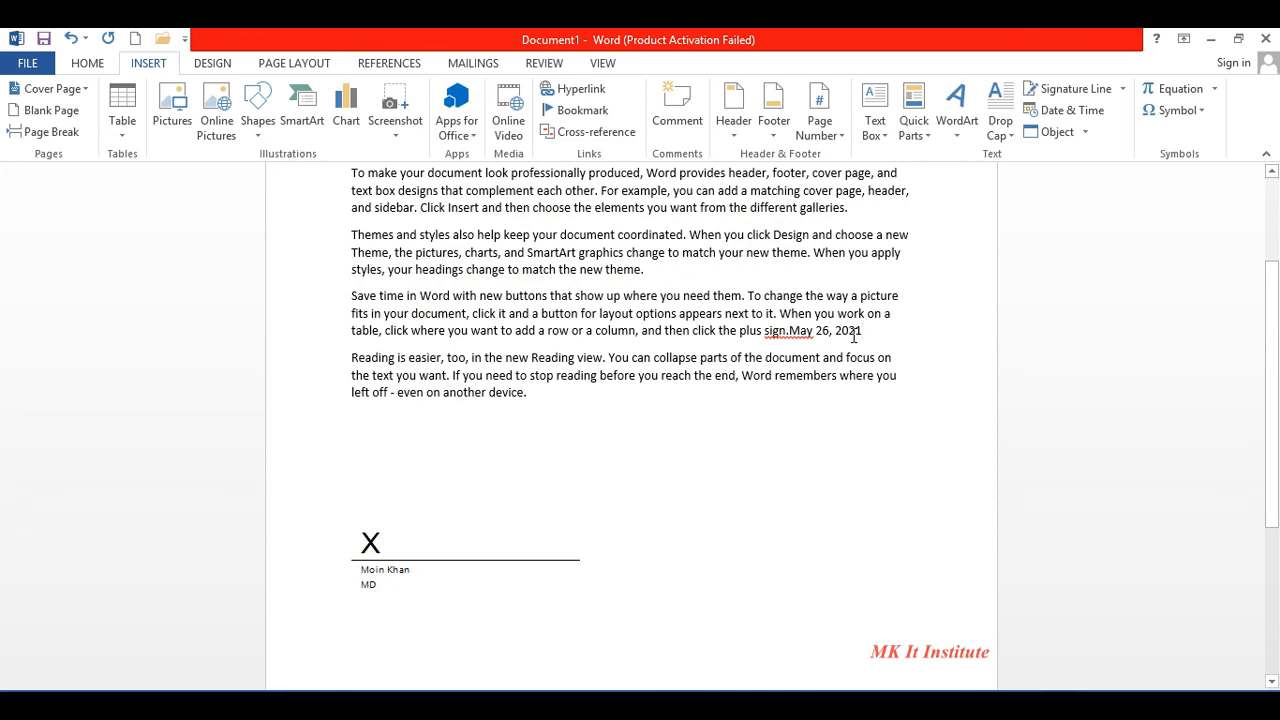
pyautogui.hotkey('ctrl', 'a')
# - Delete all content and insert the built-in Expansion of a Sum equation
pyautogui.press('Delete')
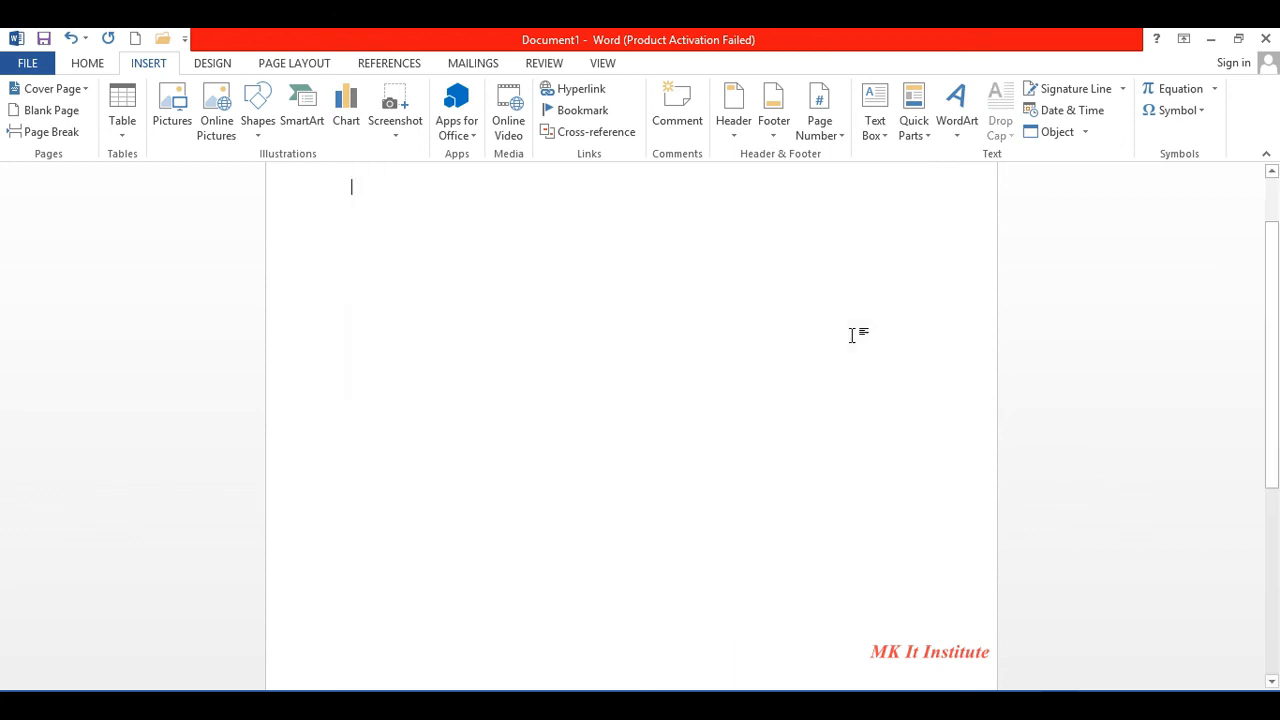
pyautogui.click(1213, 90)
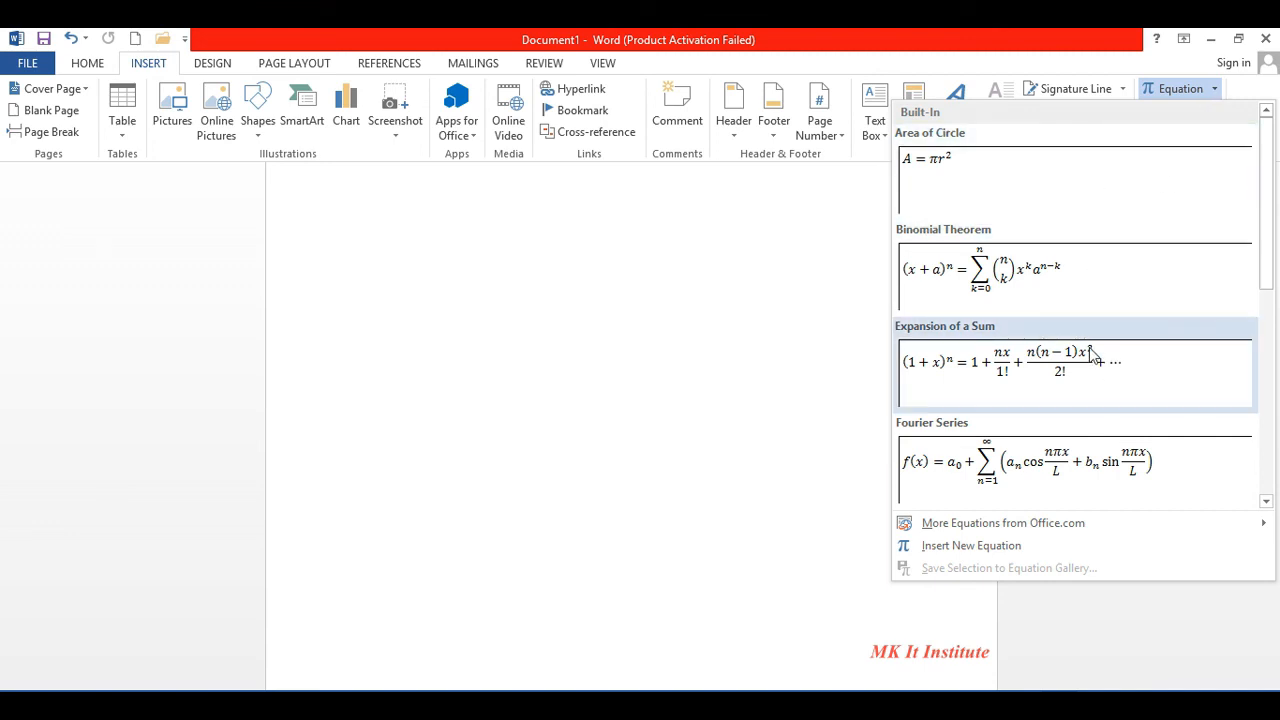
pyautogui.click(1046, 390)
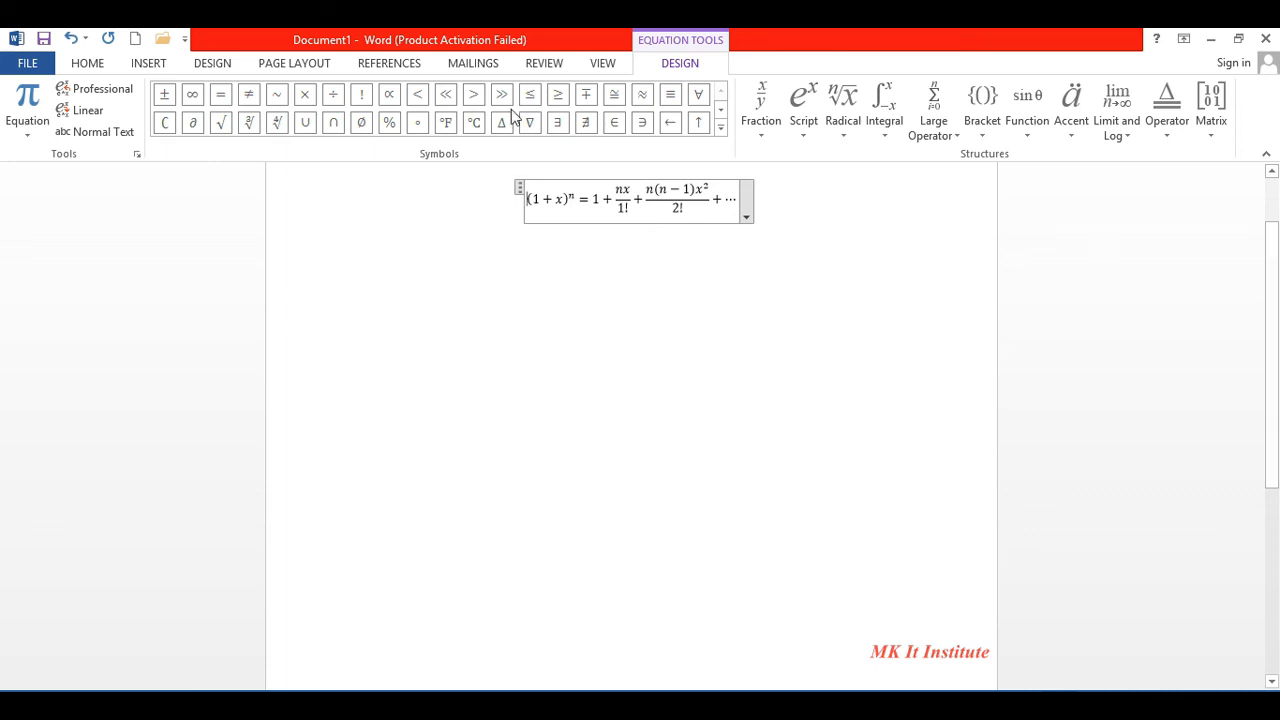
# - Browse the equation symbol set and fraction layouts without applying any
pyautogui.click(720, 128)
pyautogui.press('super+c')
pyautogui.press('Down')
pyautogui.press('Return')
pyautogui.click(841, 247)
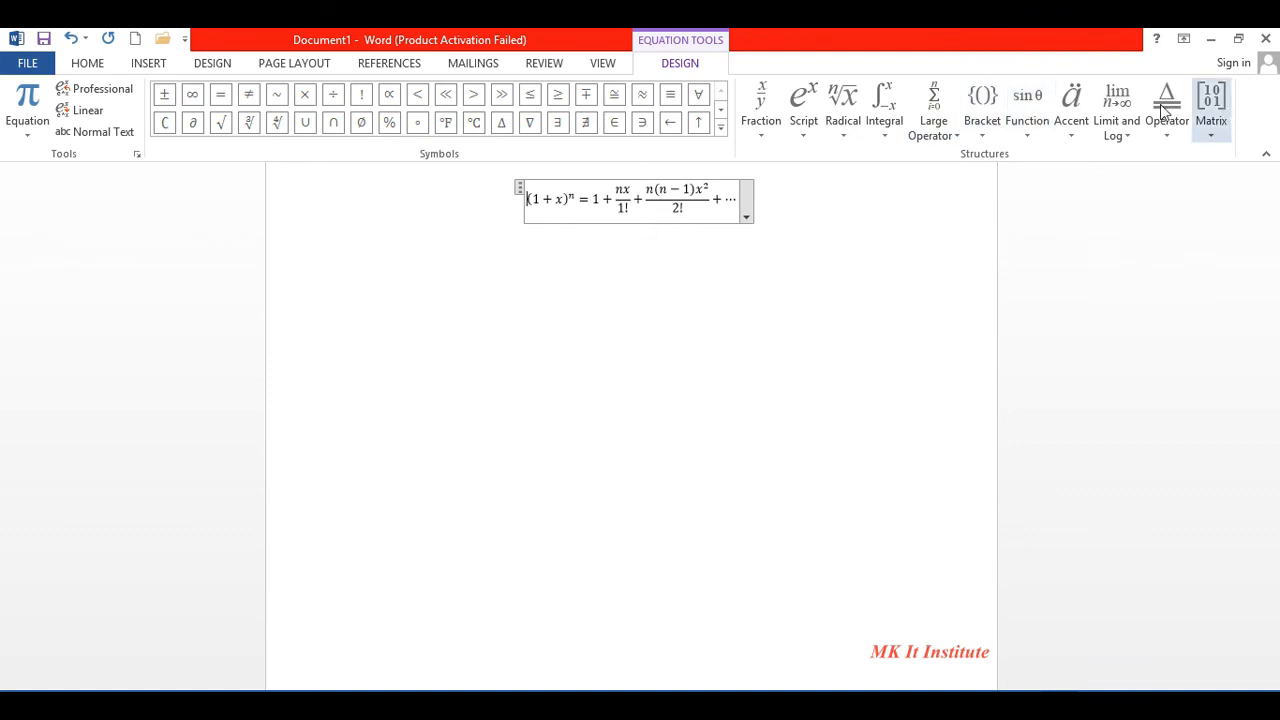
pyautogui.click(767, 140)
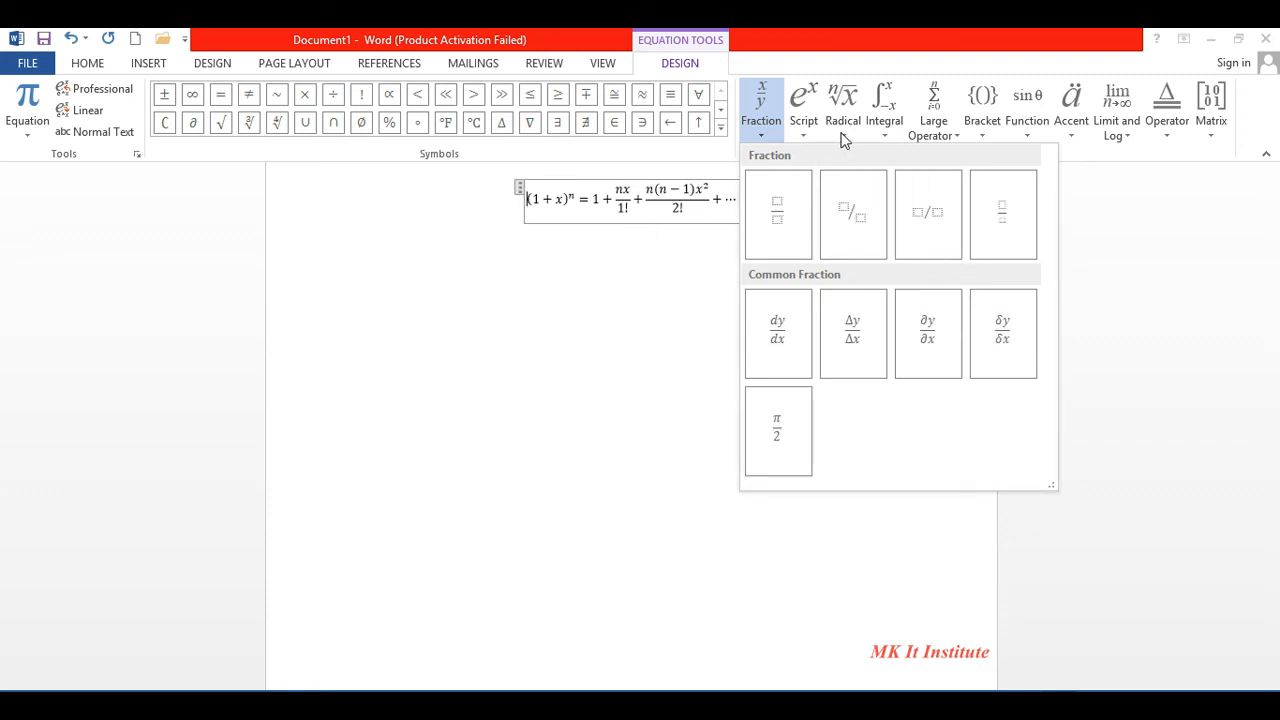
pyautogui.click(582, 278)
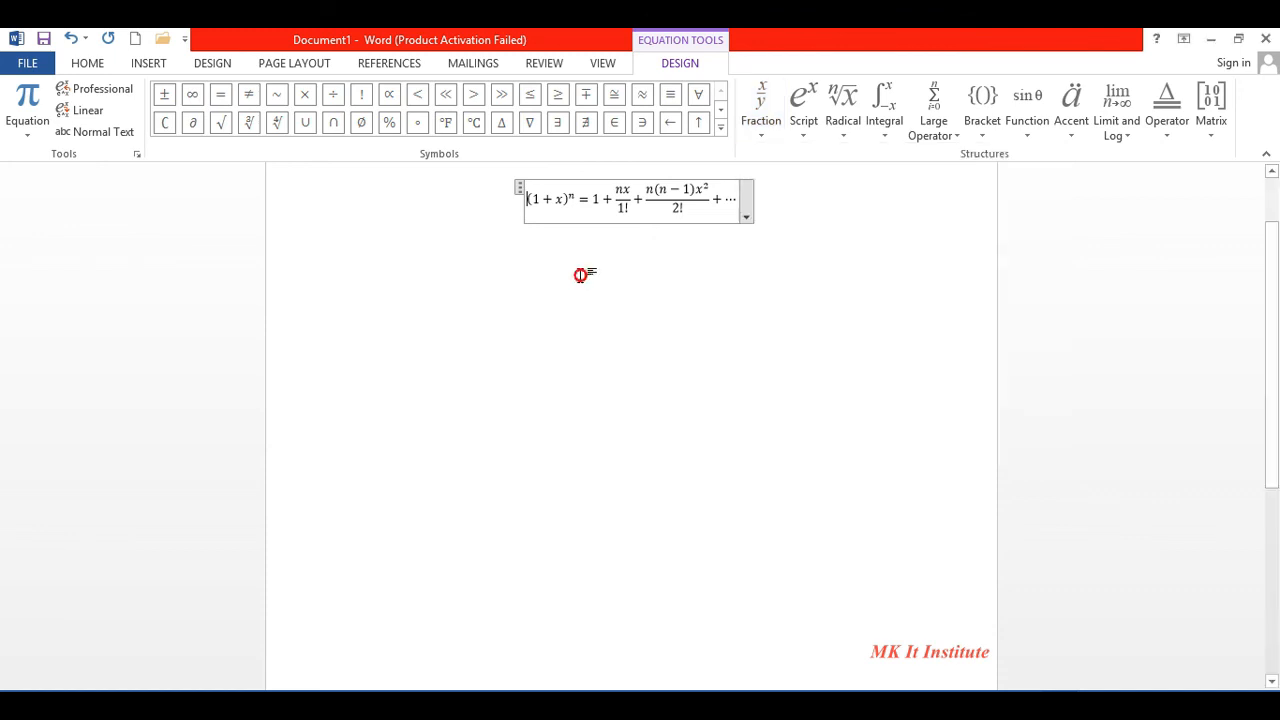
# - Reopen the built-in equation list, close it, and undo the inserted equation
pyautogui.click(155, 60)
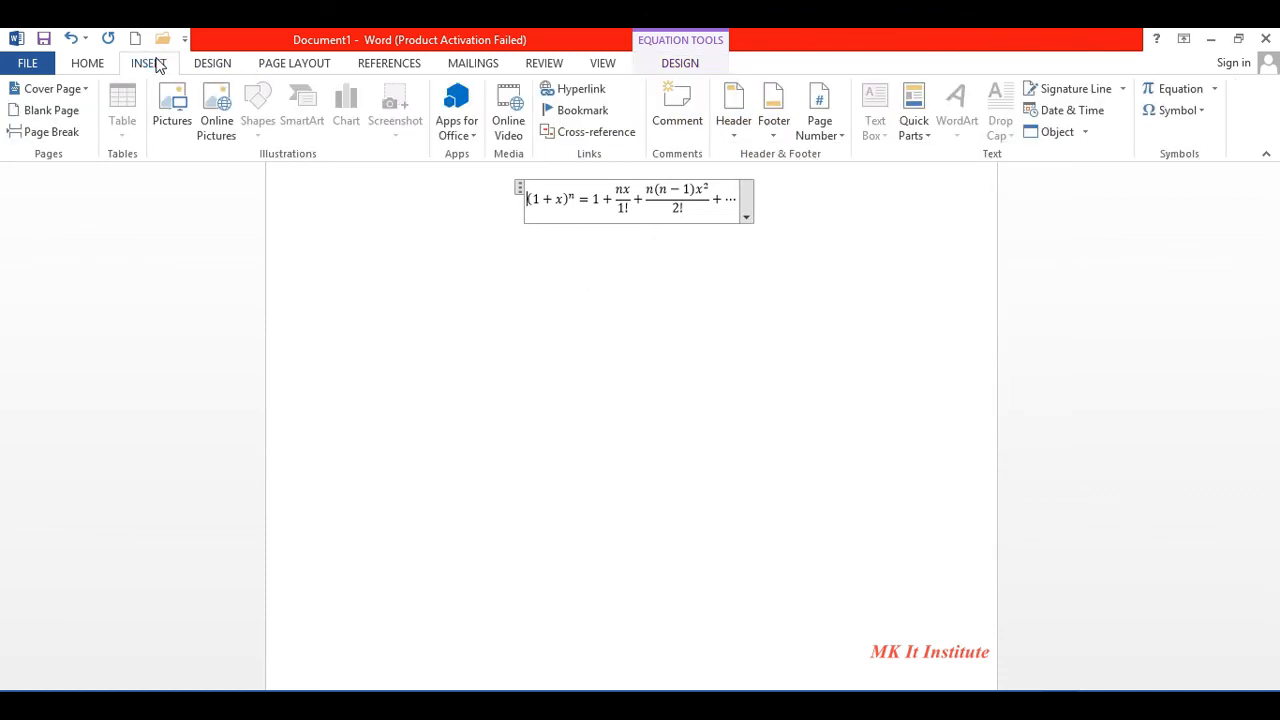
pyautogui.click(1214, 89)
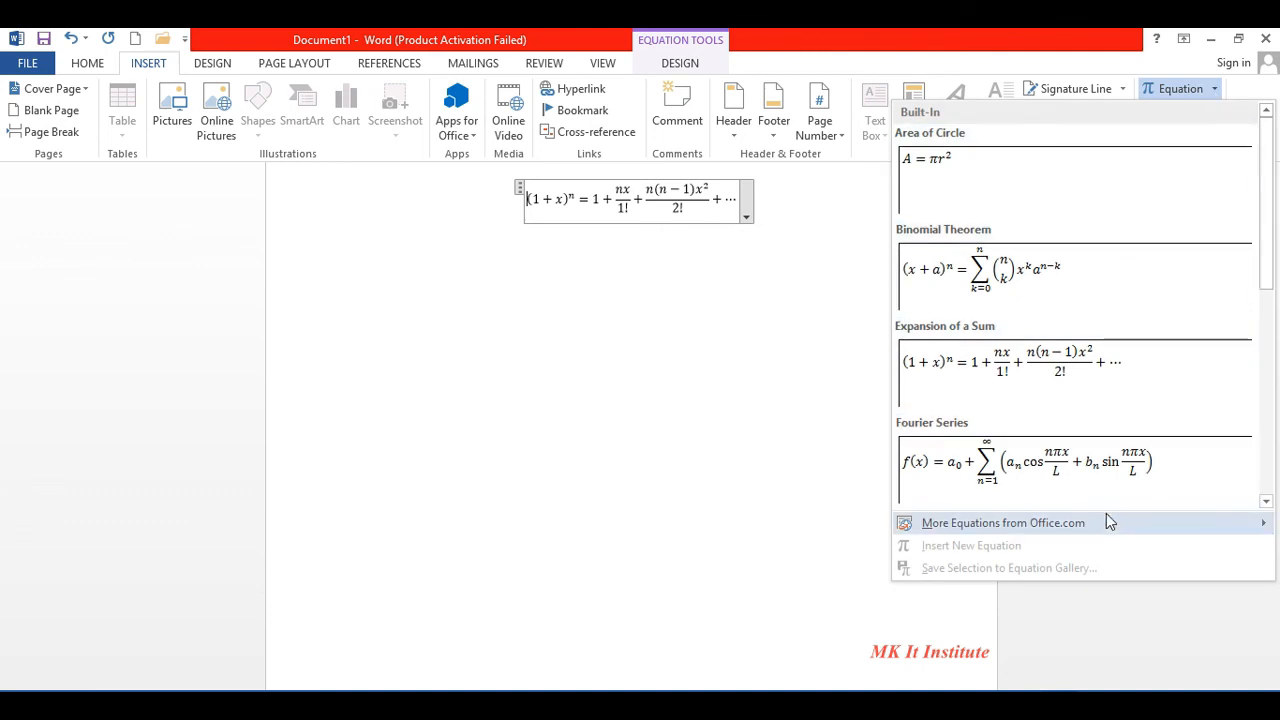
pyautogui.click(799, 288)
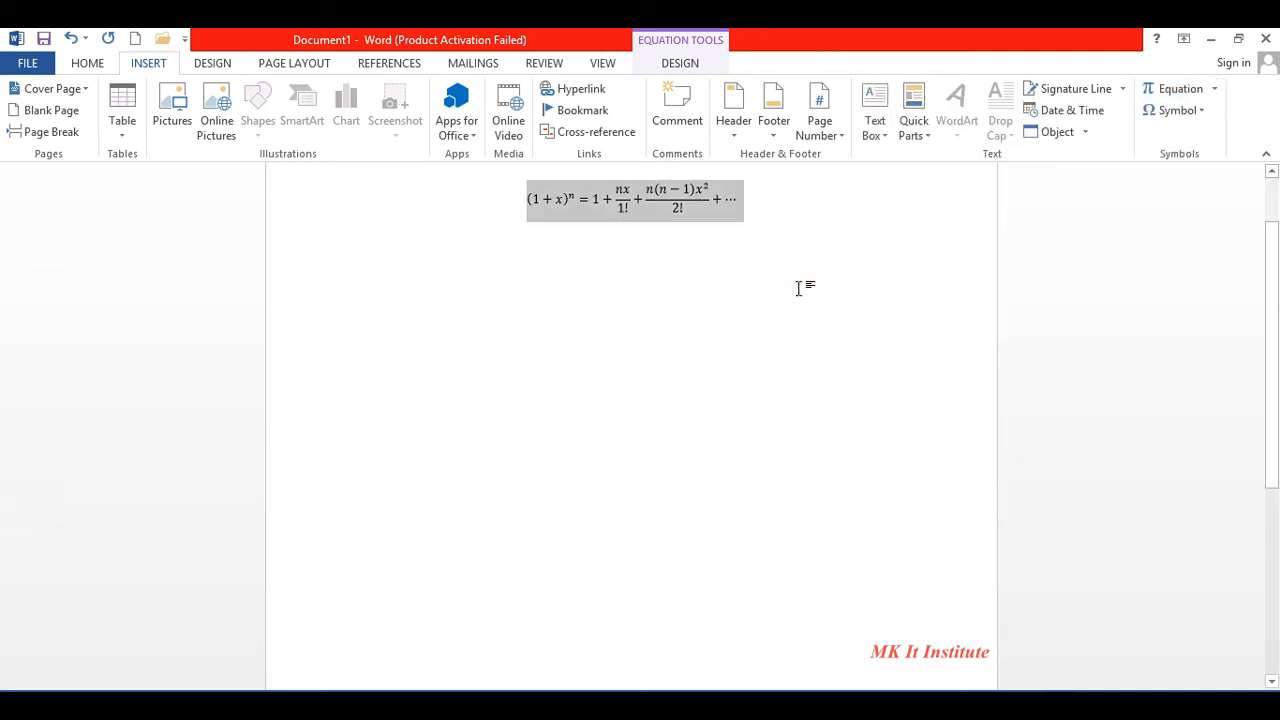
pyautogui.hotkey('ctrl', 'z')
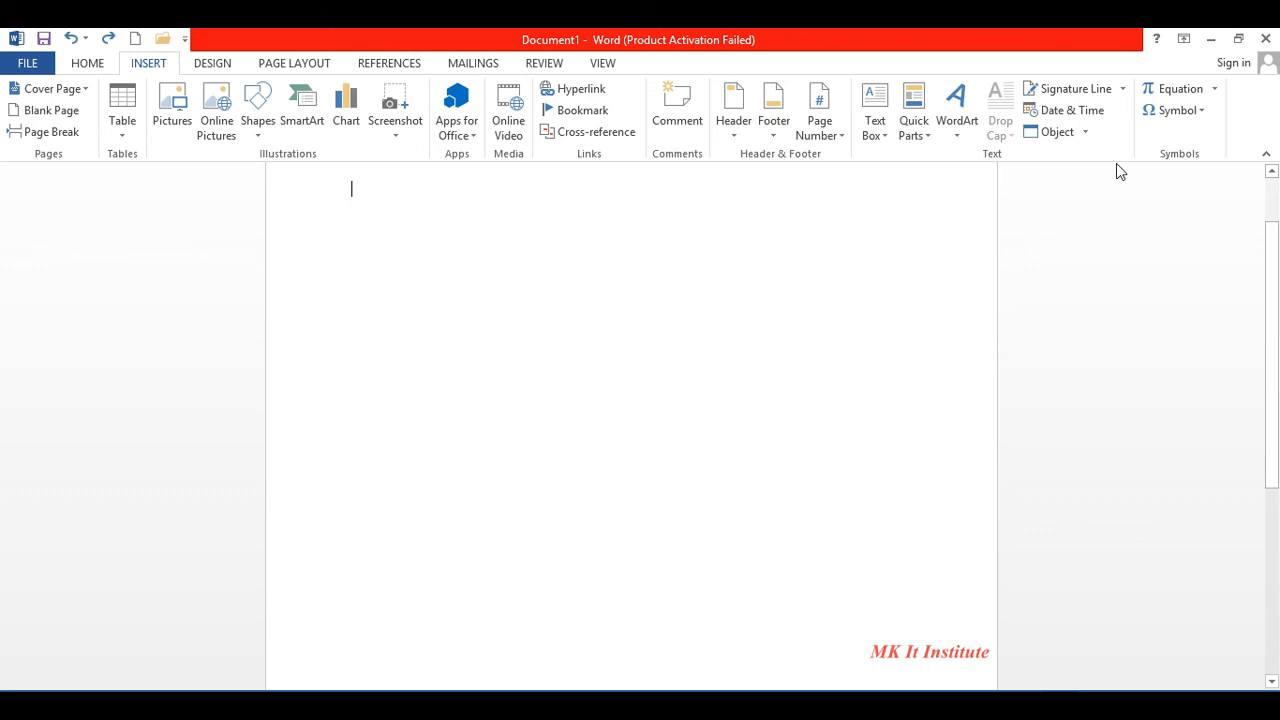
# - Insert the Arabic calligraphy symbol from the Symbol list and select it
pyautogui.click(1203, 111)
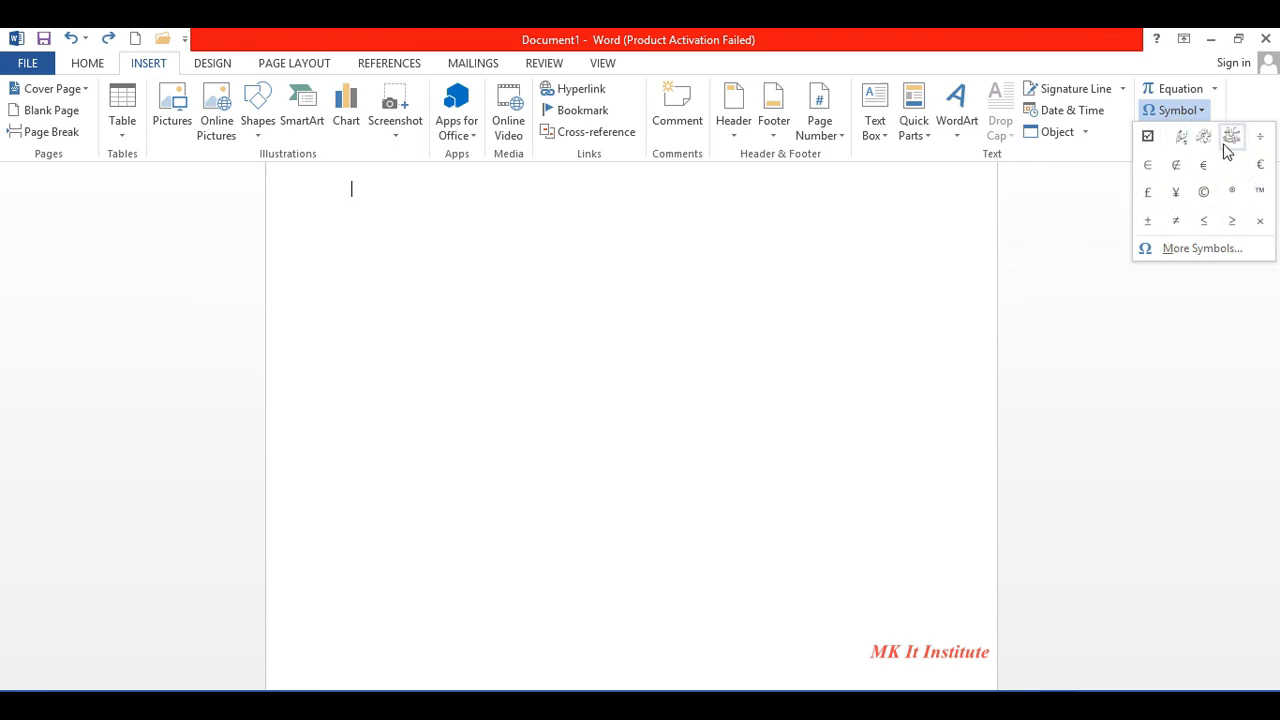
pyautogui.click(1224, 142)
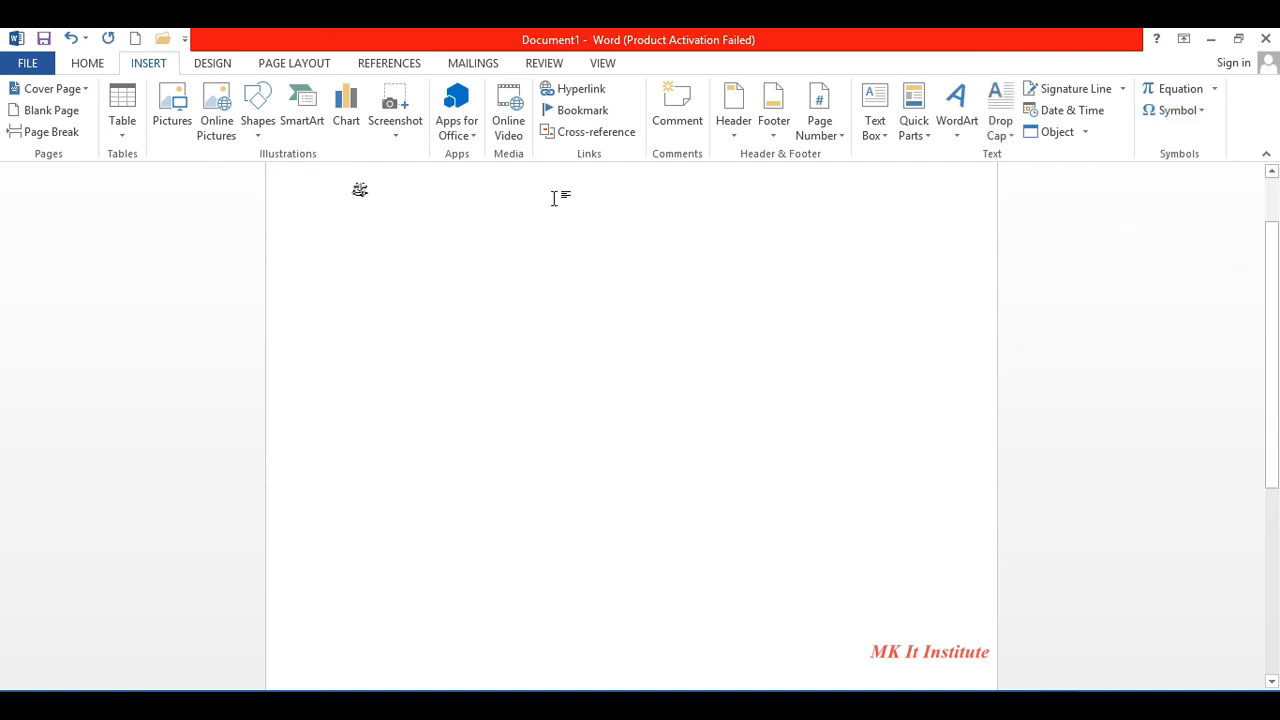
pyautogui.moveTo(351, 198); pyautogui.dragTo(366, 200)
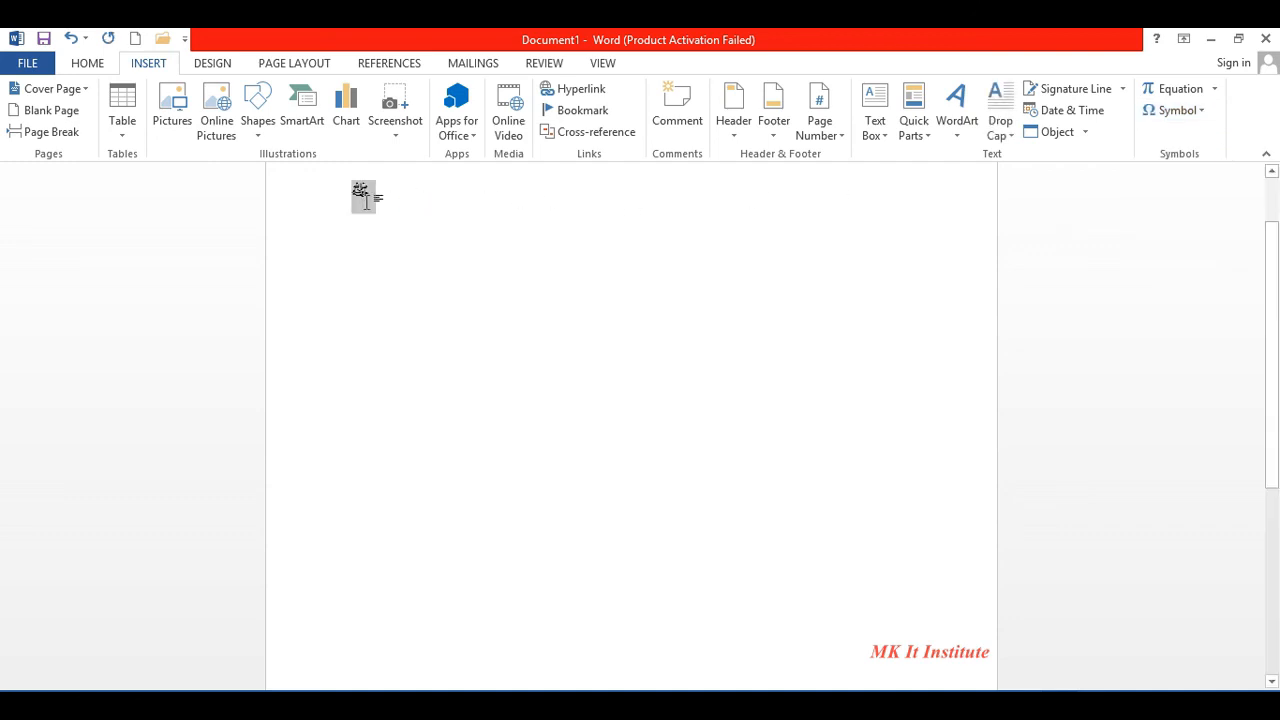
# - Enlarge the calligraphy symbol to 100 point with Grow Font
pyautogui.click(94, 68)
pyautogui.click(289, 97)
pyautogui.click(289, 97)
pyautogui.click(289, 97)
pyautogui.click(289, 97)
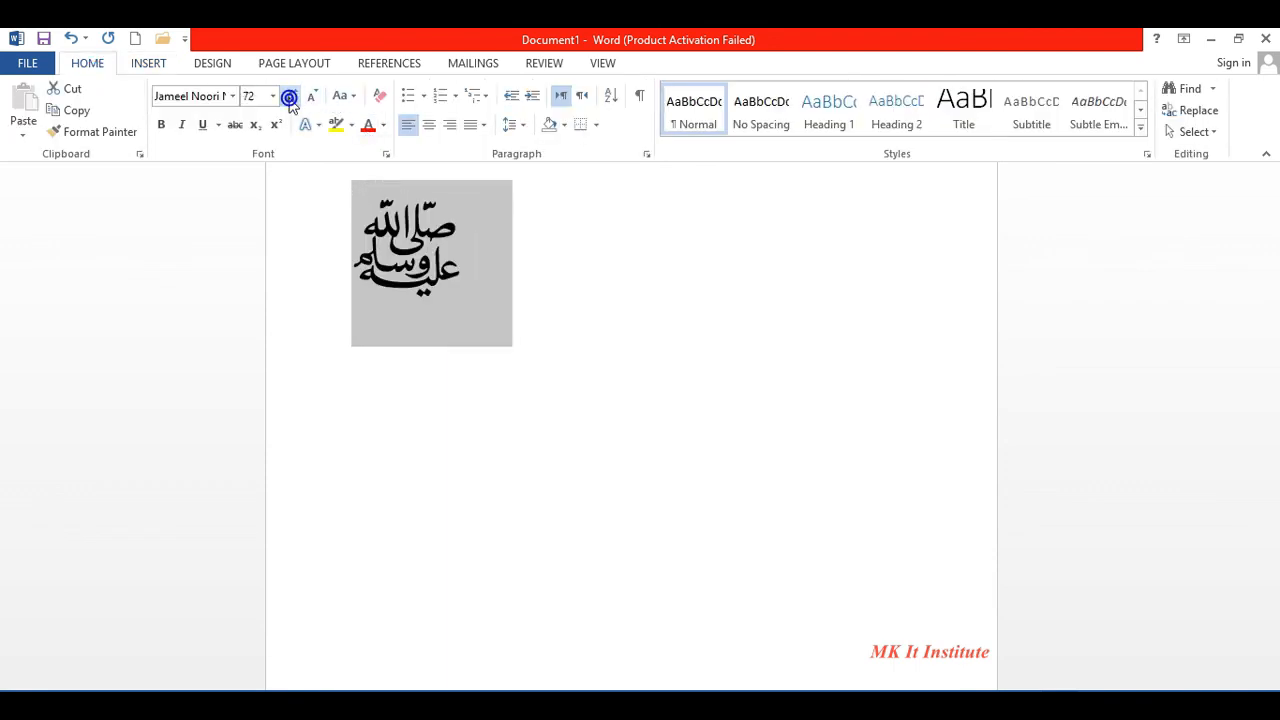
pyautogui.click(289, 97)
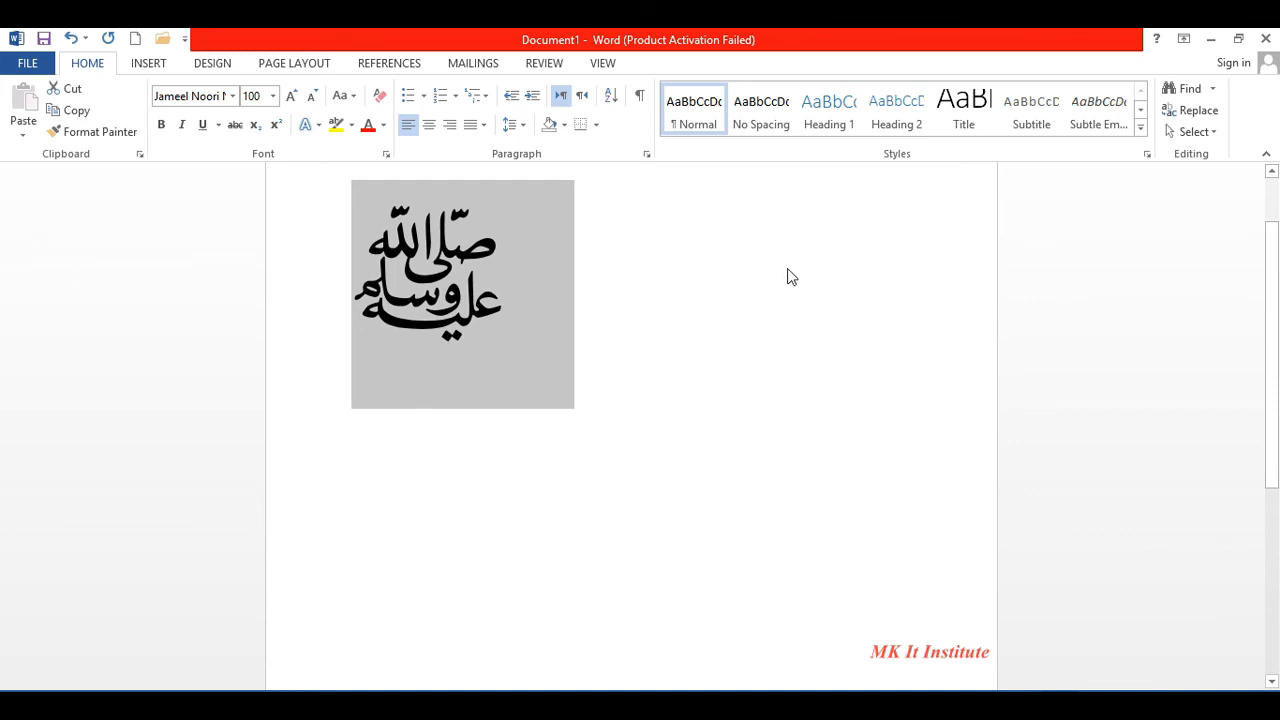
pyautogui.click(220, 70)
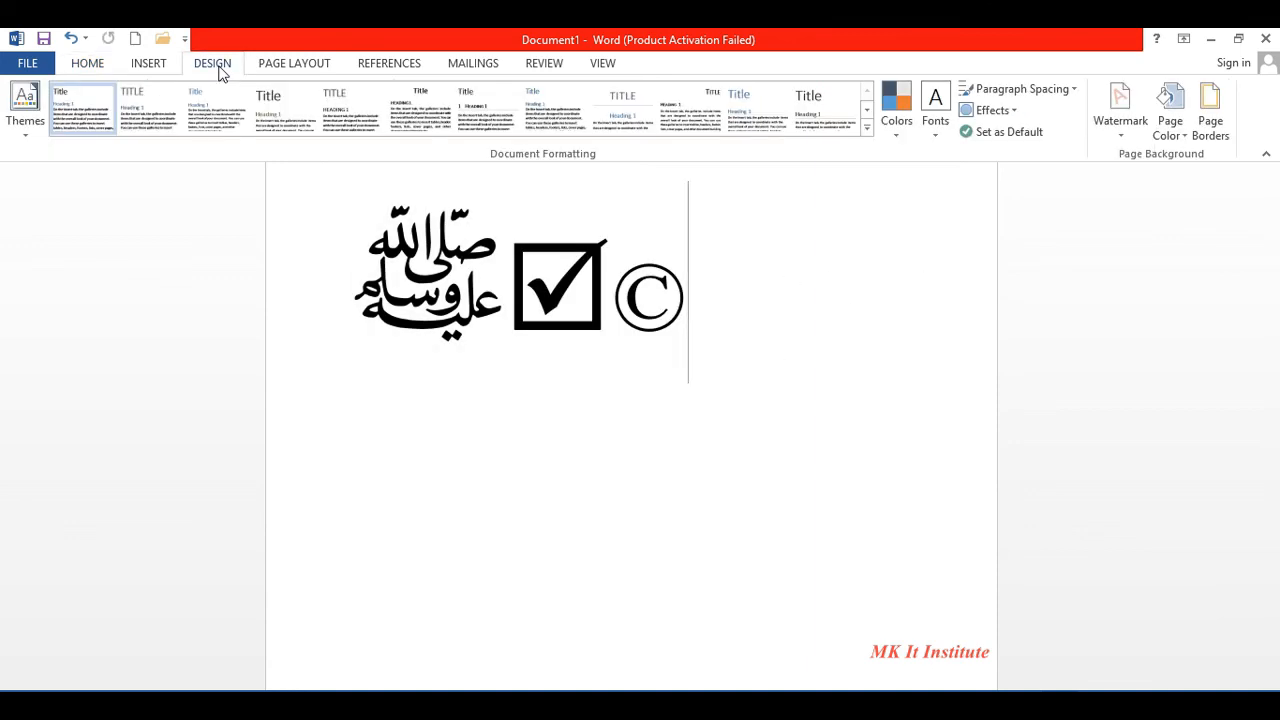